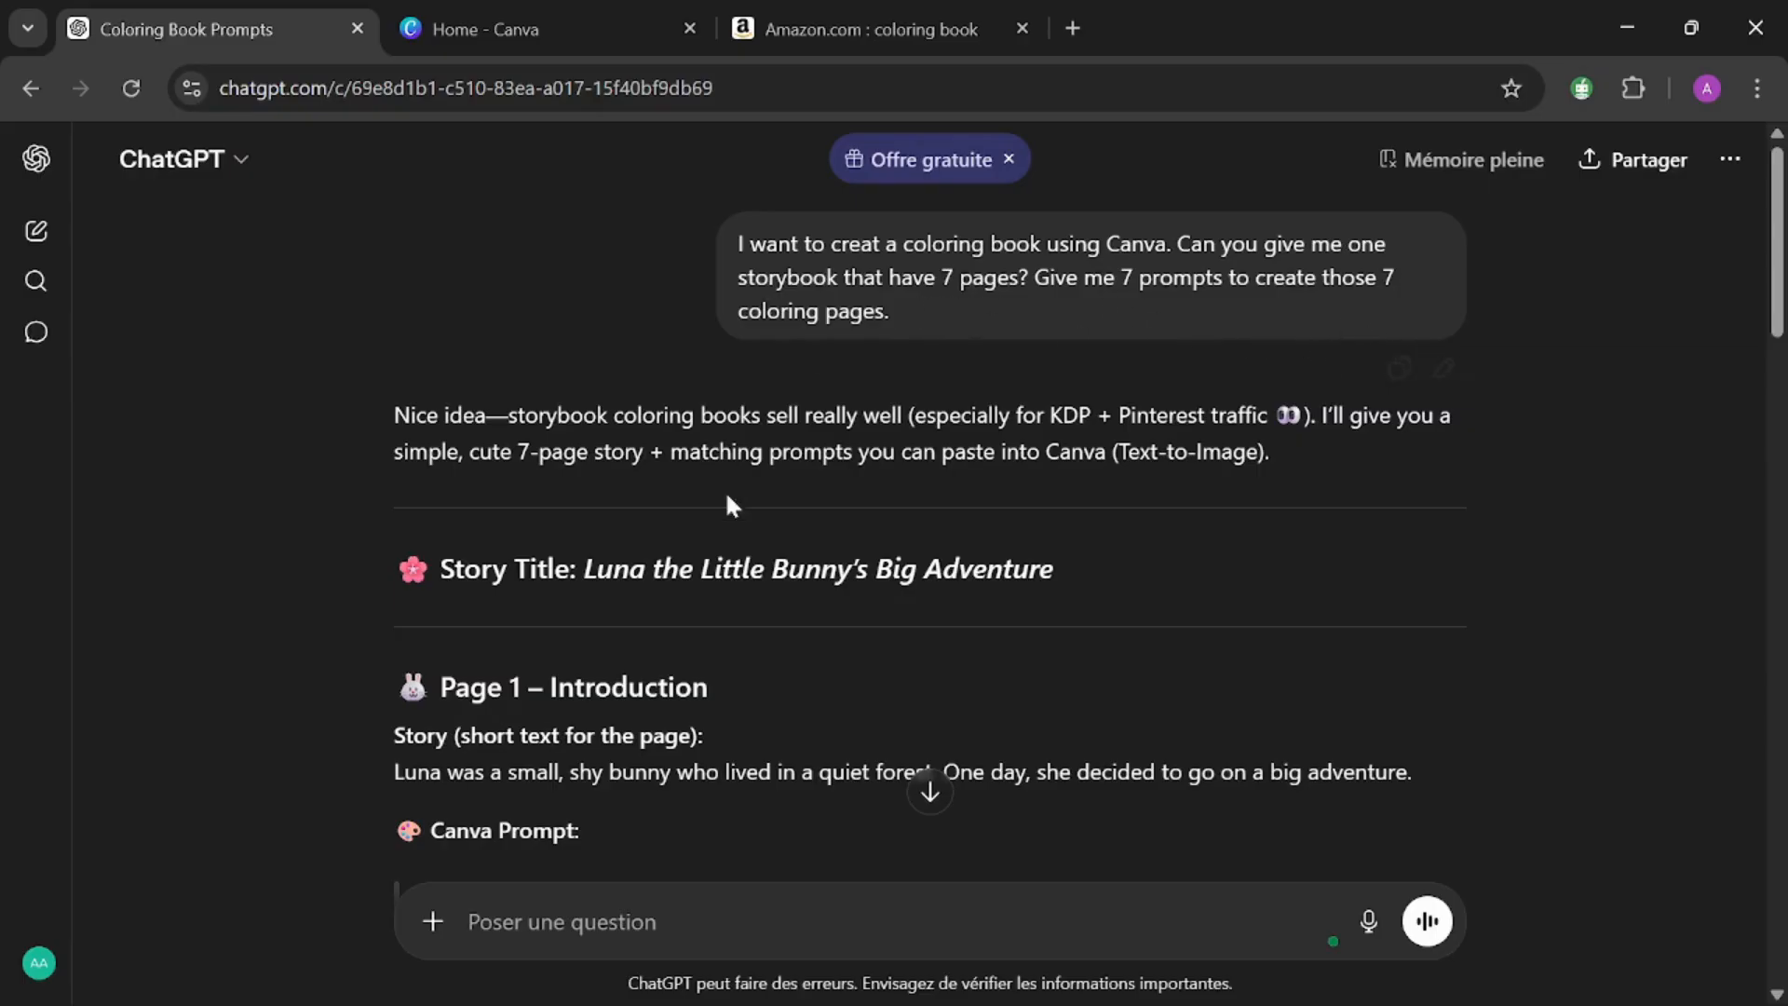
Review the story title, page texts and seven Canva prompts in the ChatGPT answer.
{"action": "double_click", "coordinate": [733, 569]}
{"action": "scroll", "coordinate": [466, 559], "scroll_direction": "down", "scroll_amount": 2}
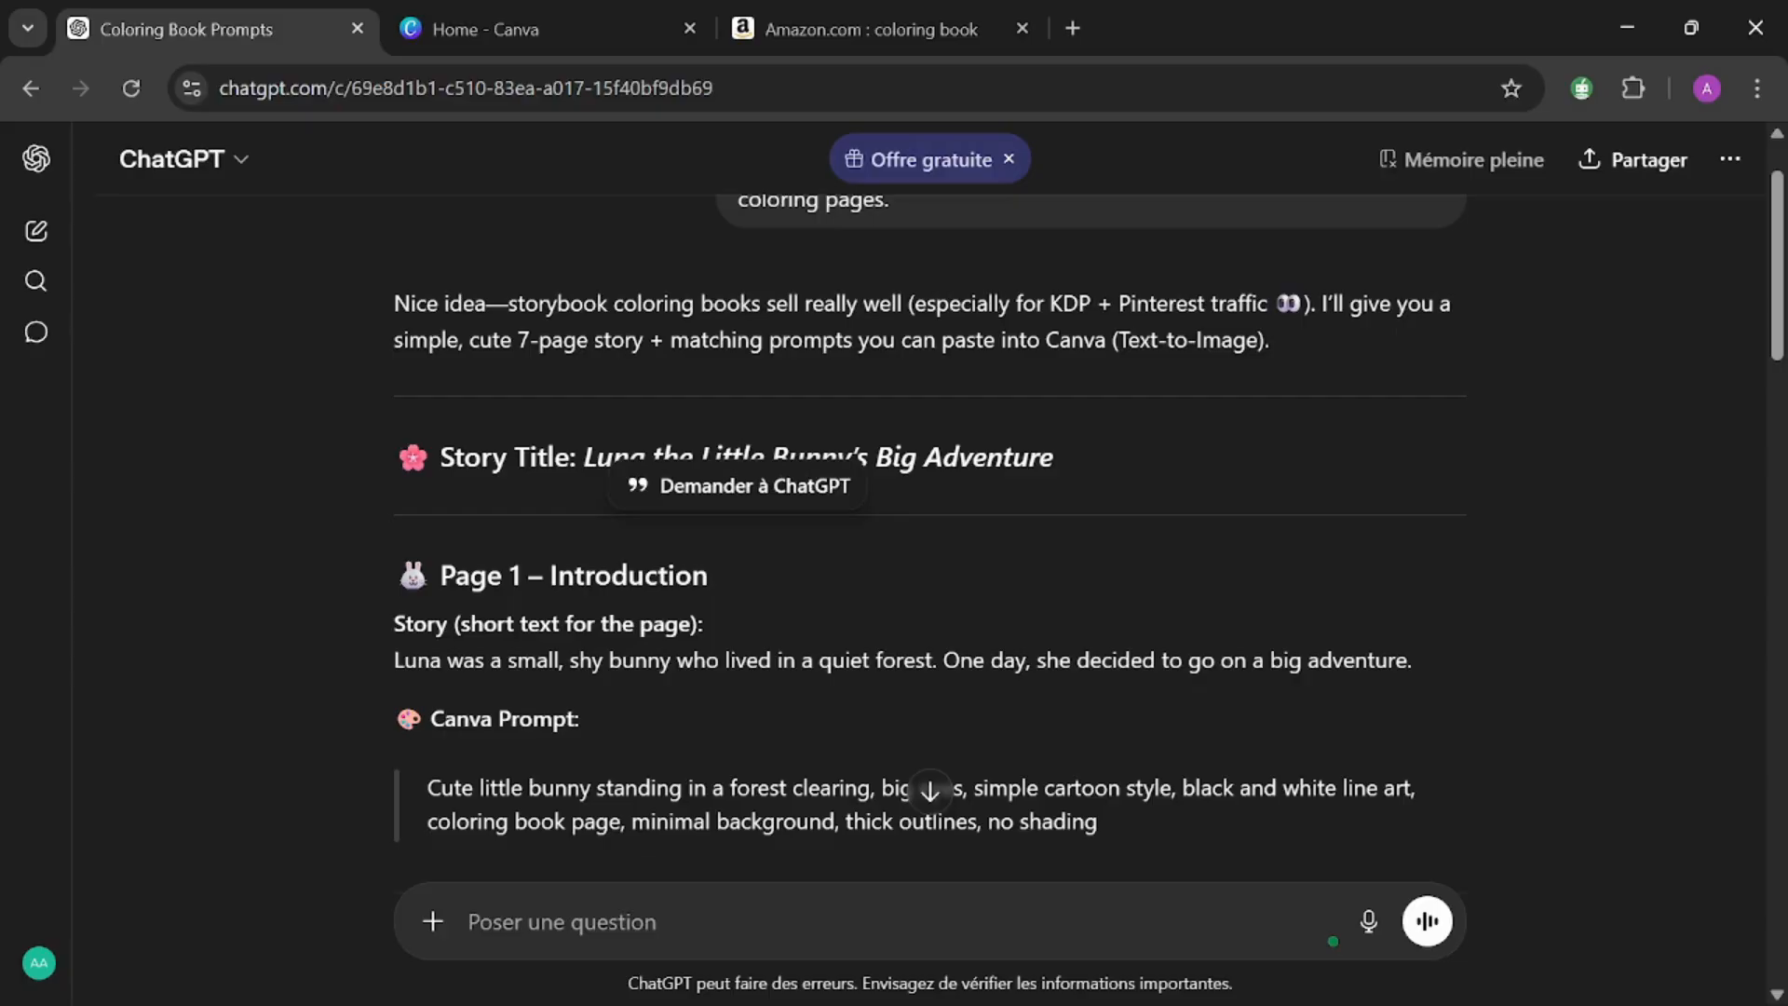
{"action": "scroll", "coordinate": [996, 484], "scroll_direction": "down", "scroll_amount": 10}
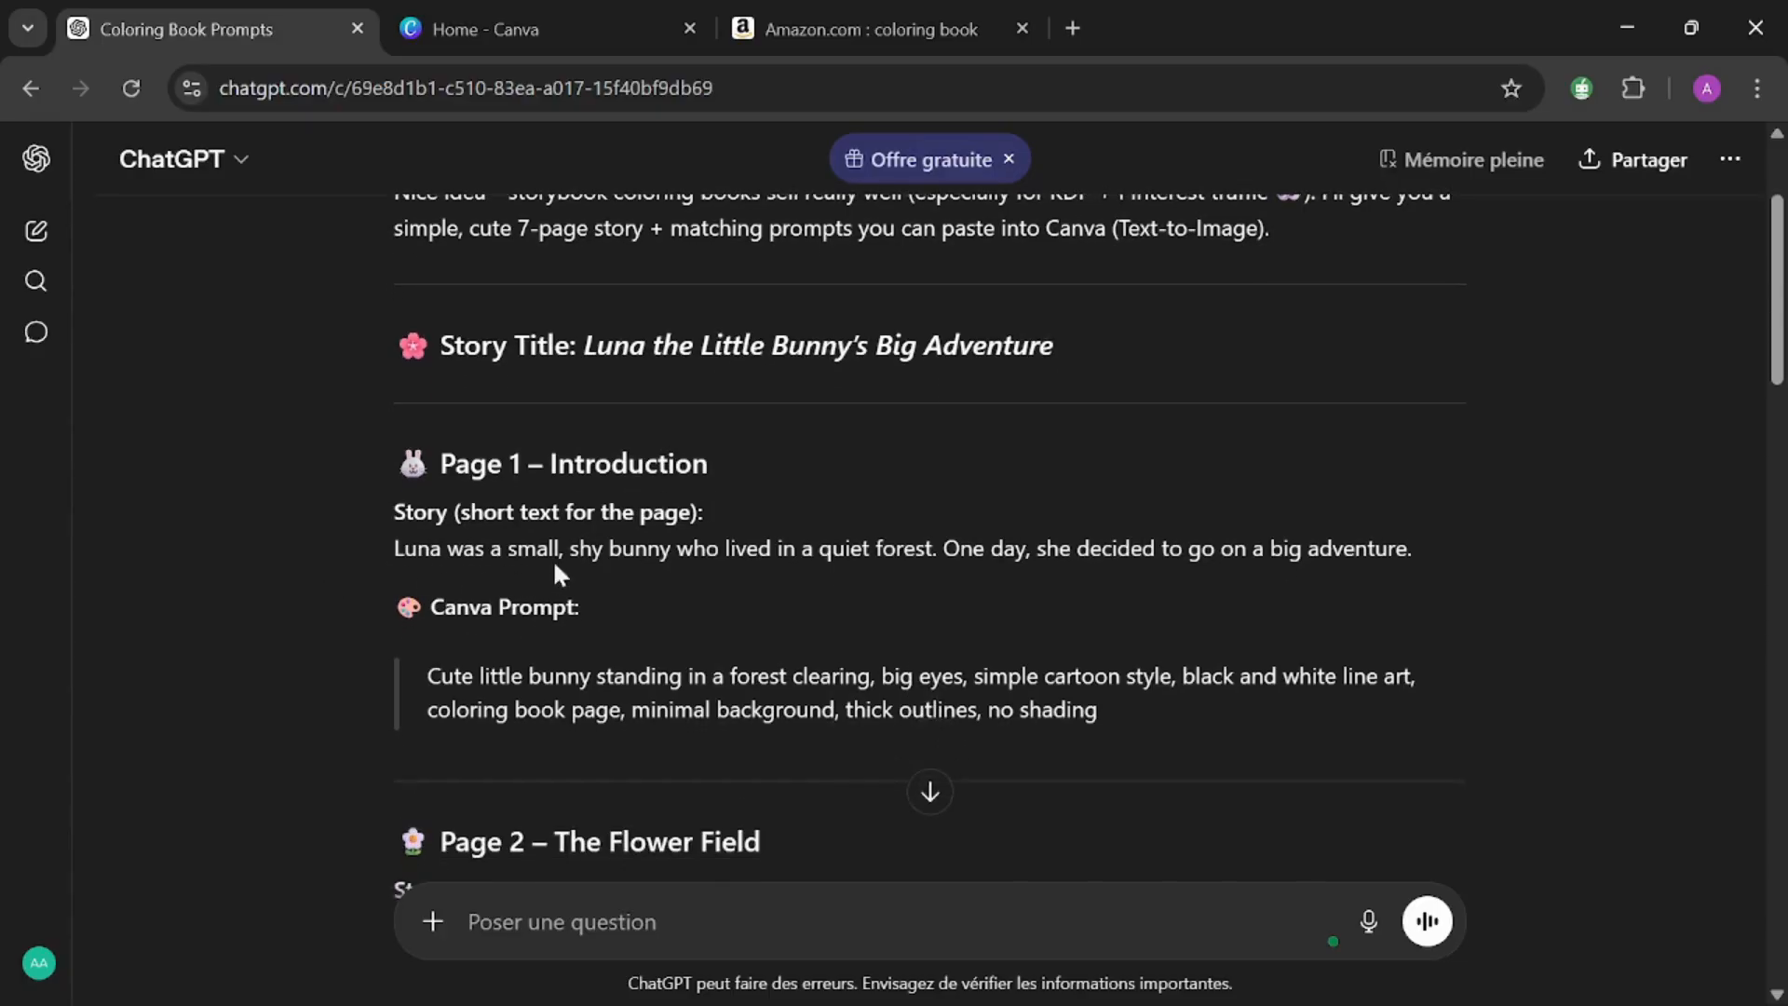
{"action": "scroll", "coordinate": [717, 594], "scroll_direction": "down", "scroll_amount": 15}
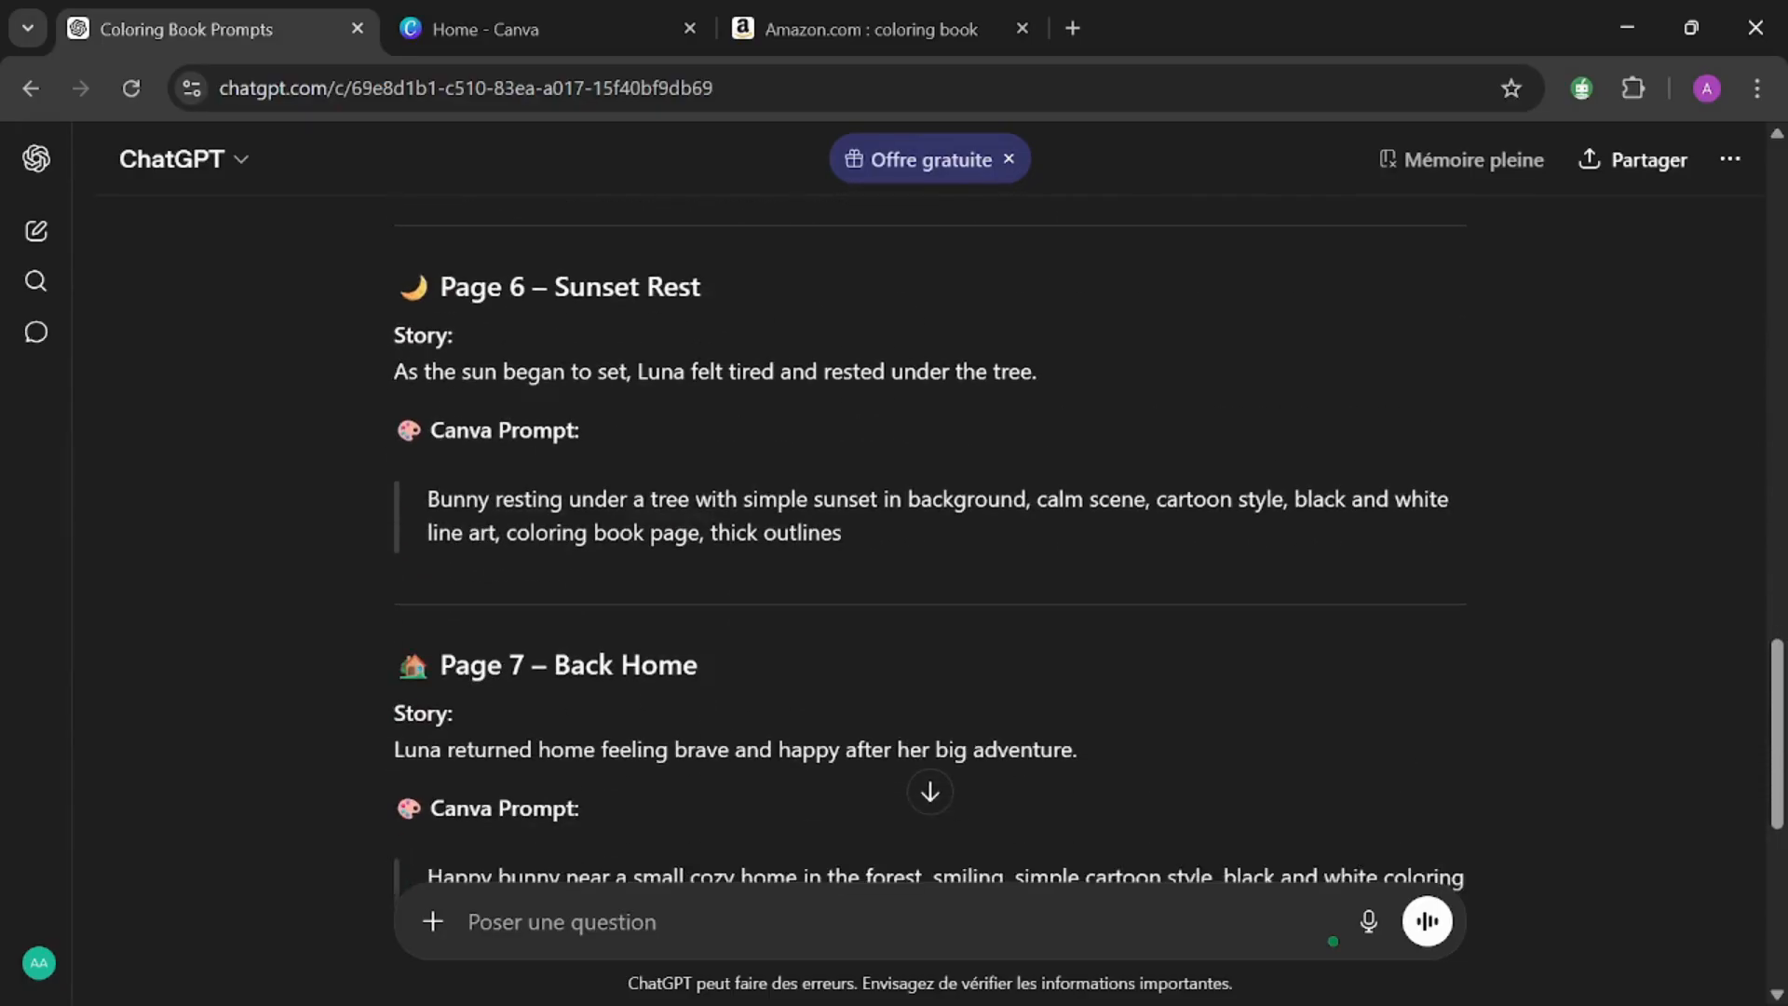
{"action": "scroll", "coordinate": [723, 564], "scroll_direction": "up", "scroll_amount": 15}
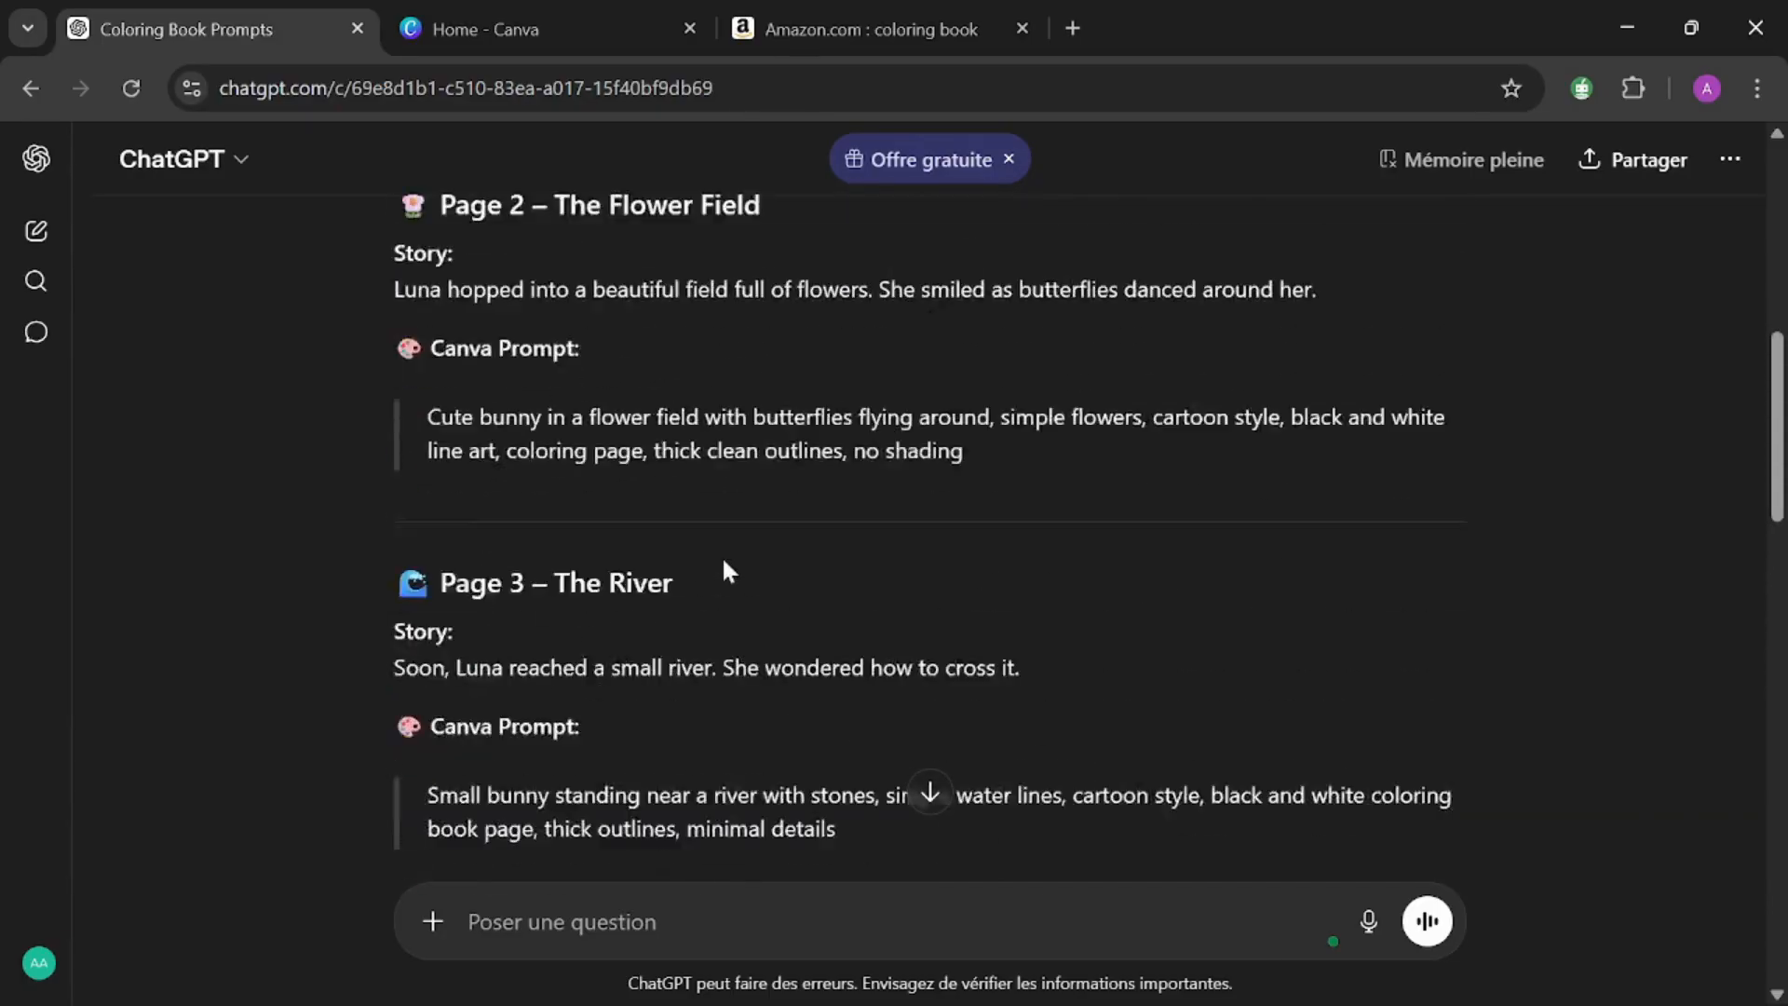
Switch to Canva, search the design types for "color" and create a 21 × 29.7 cm Coloring Page (Portrait) design.
{"action": "left_click", "coordinate": [536, 17]}
{"action": "left_click", "coordinate": [50, 243]}
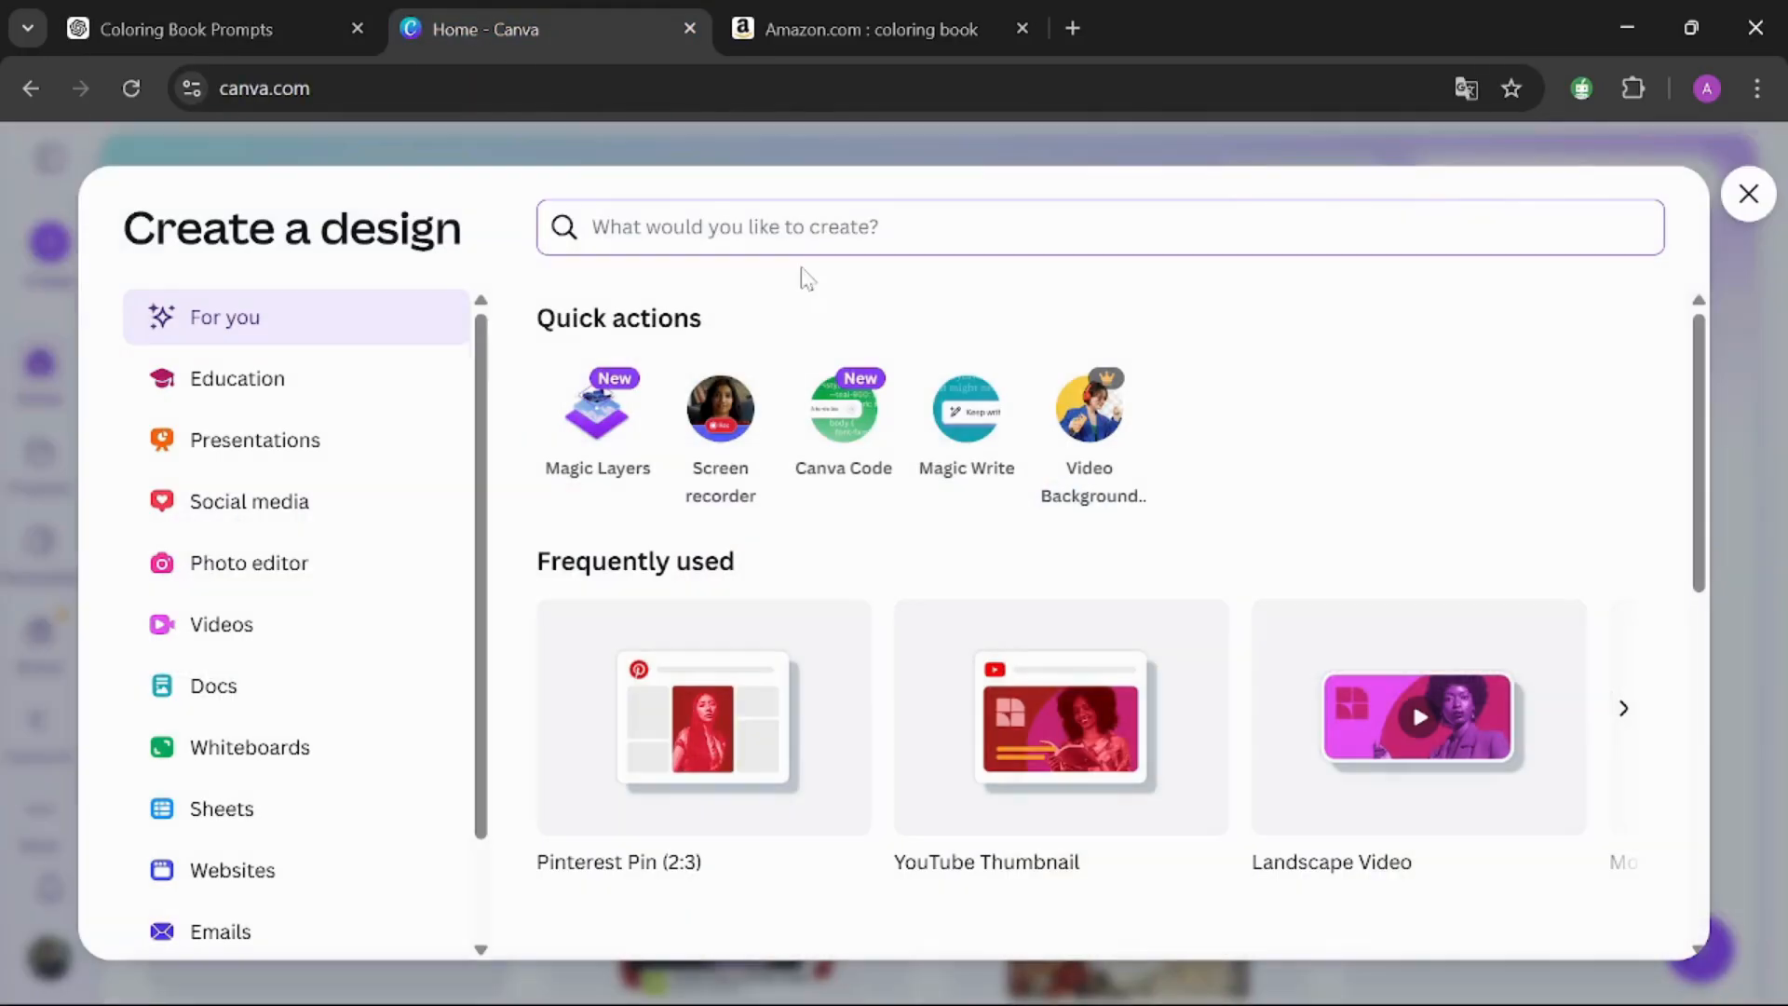
{"action": "type", "text": "color"}
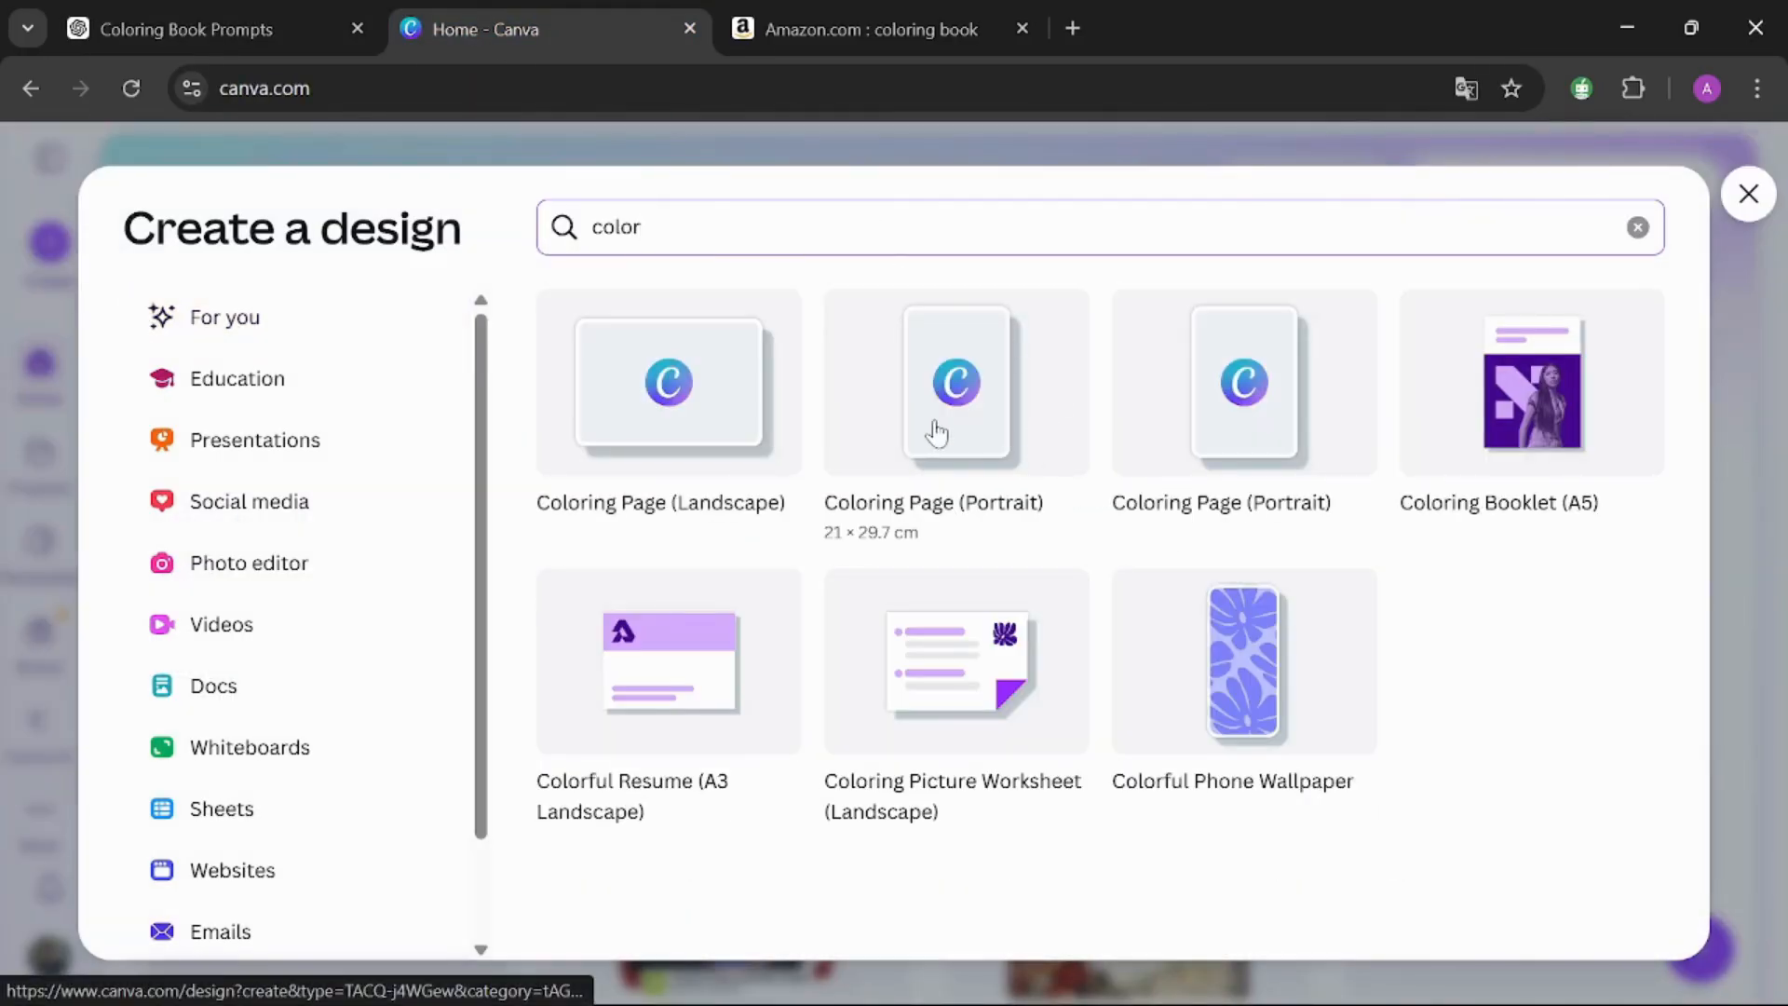
{"action": "left_click", "coordinate": [920, 451]}
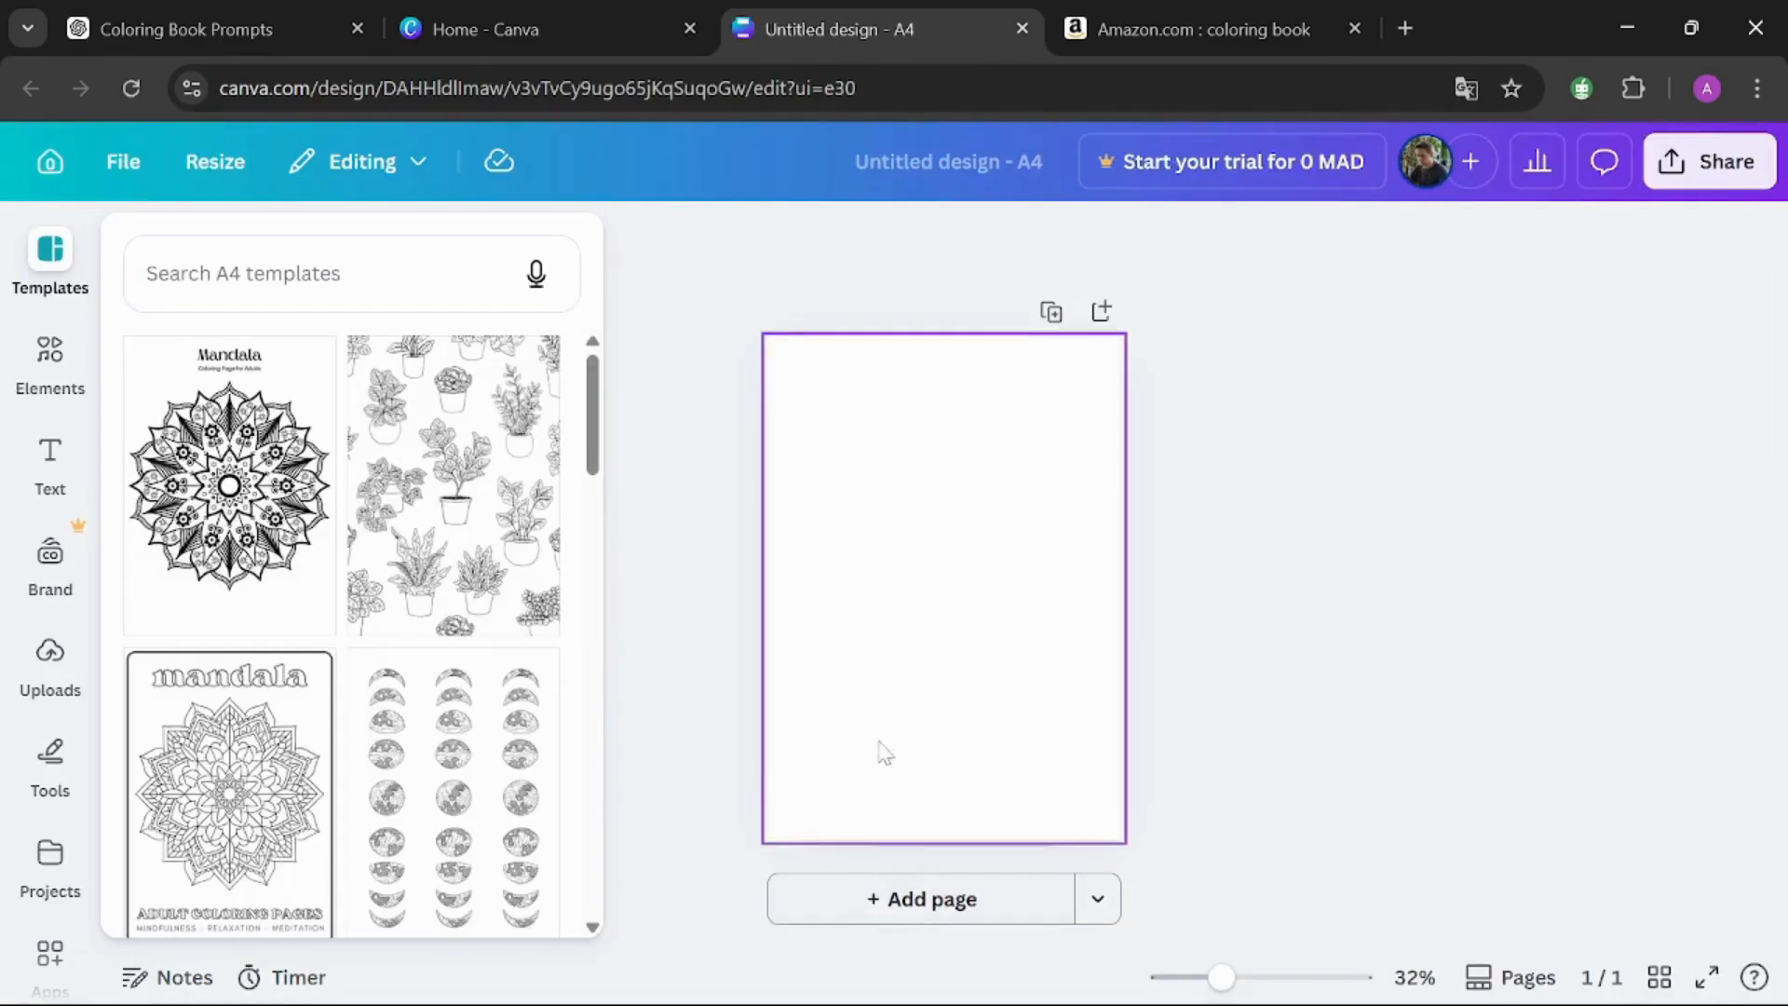
Open the Magic Media image generator, look through its styles and set the image layout to Portrait.
{"action": "scroll", "coordinate": [95, 399], "scroll_direction": "down", "scroll_amount": 5}
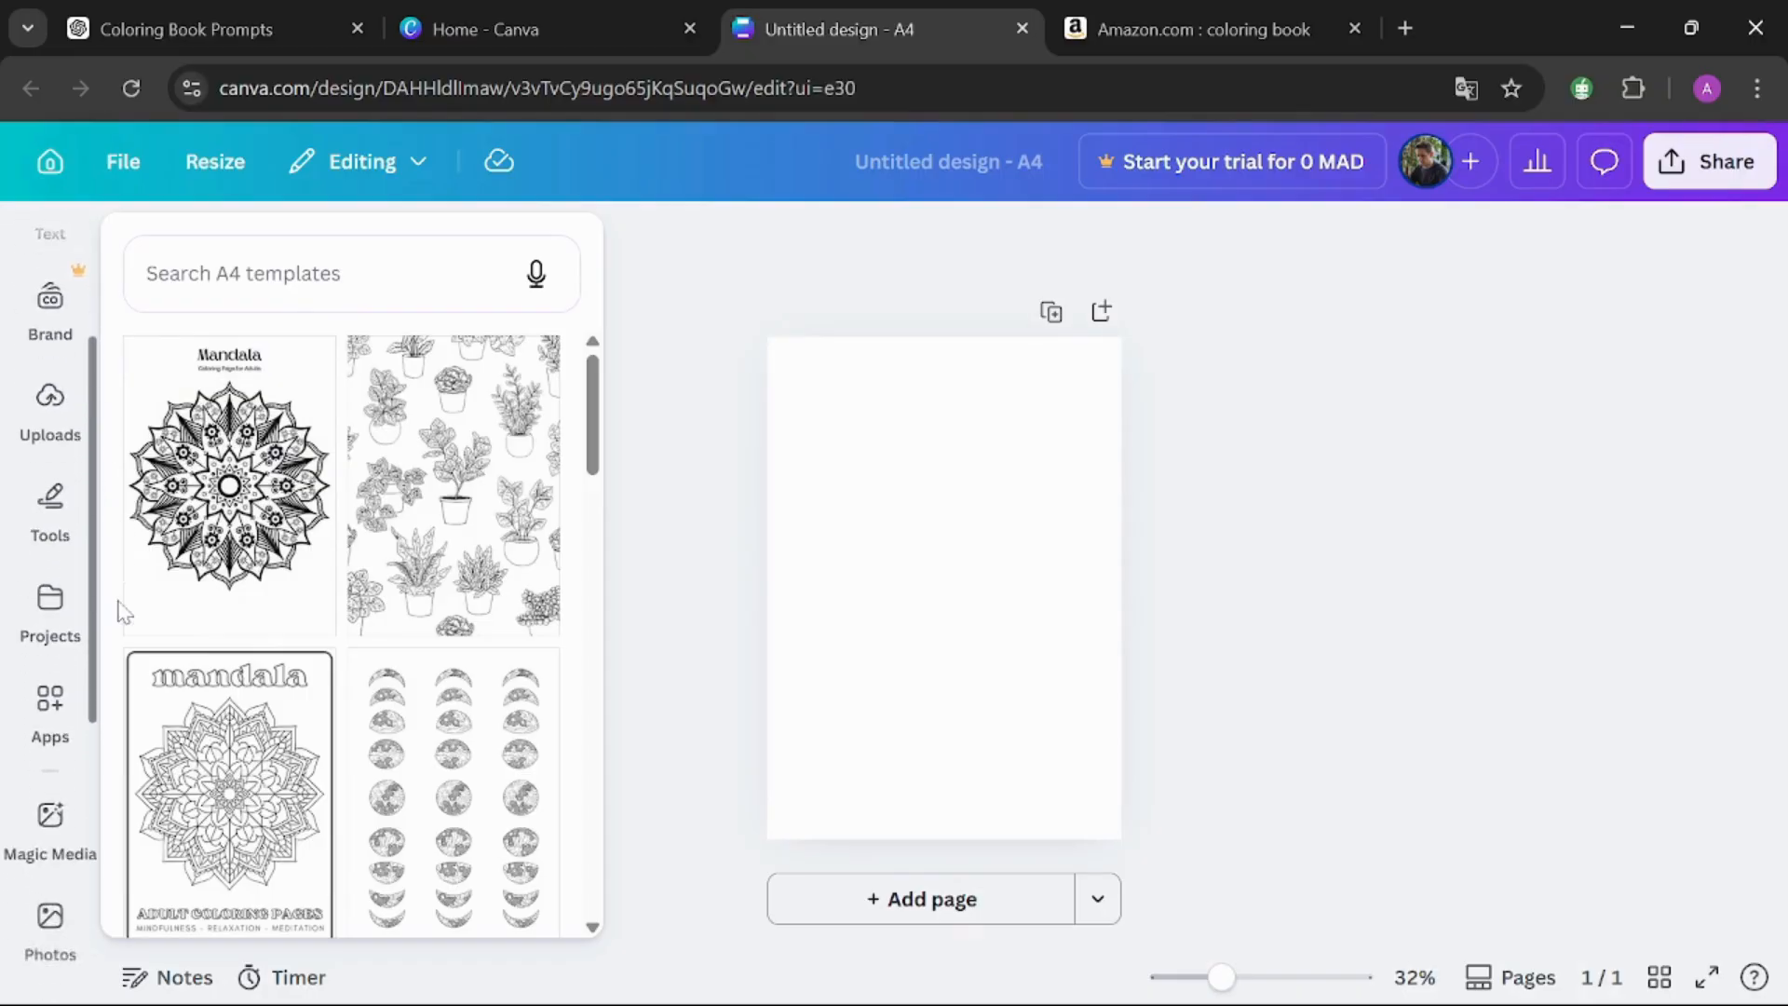
{"action": "left_click", "coordinate": [38, 622]}
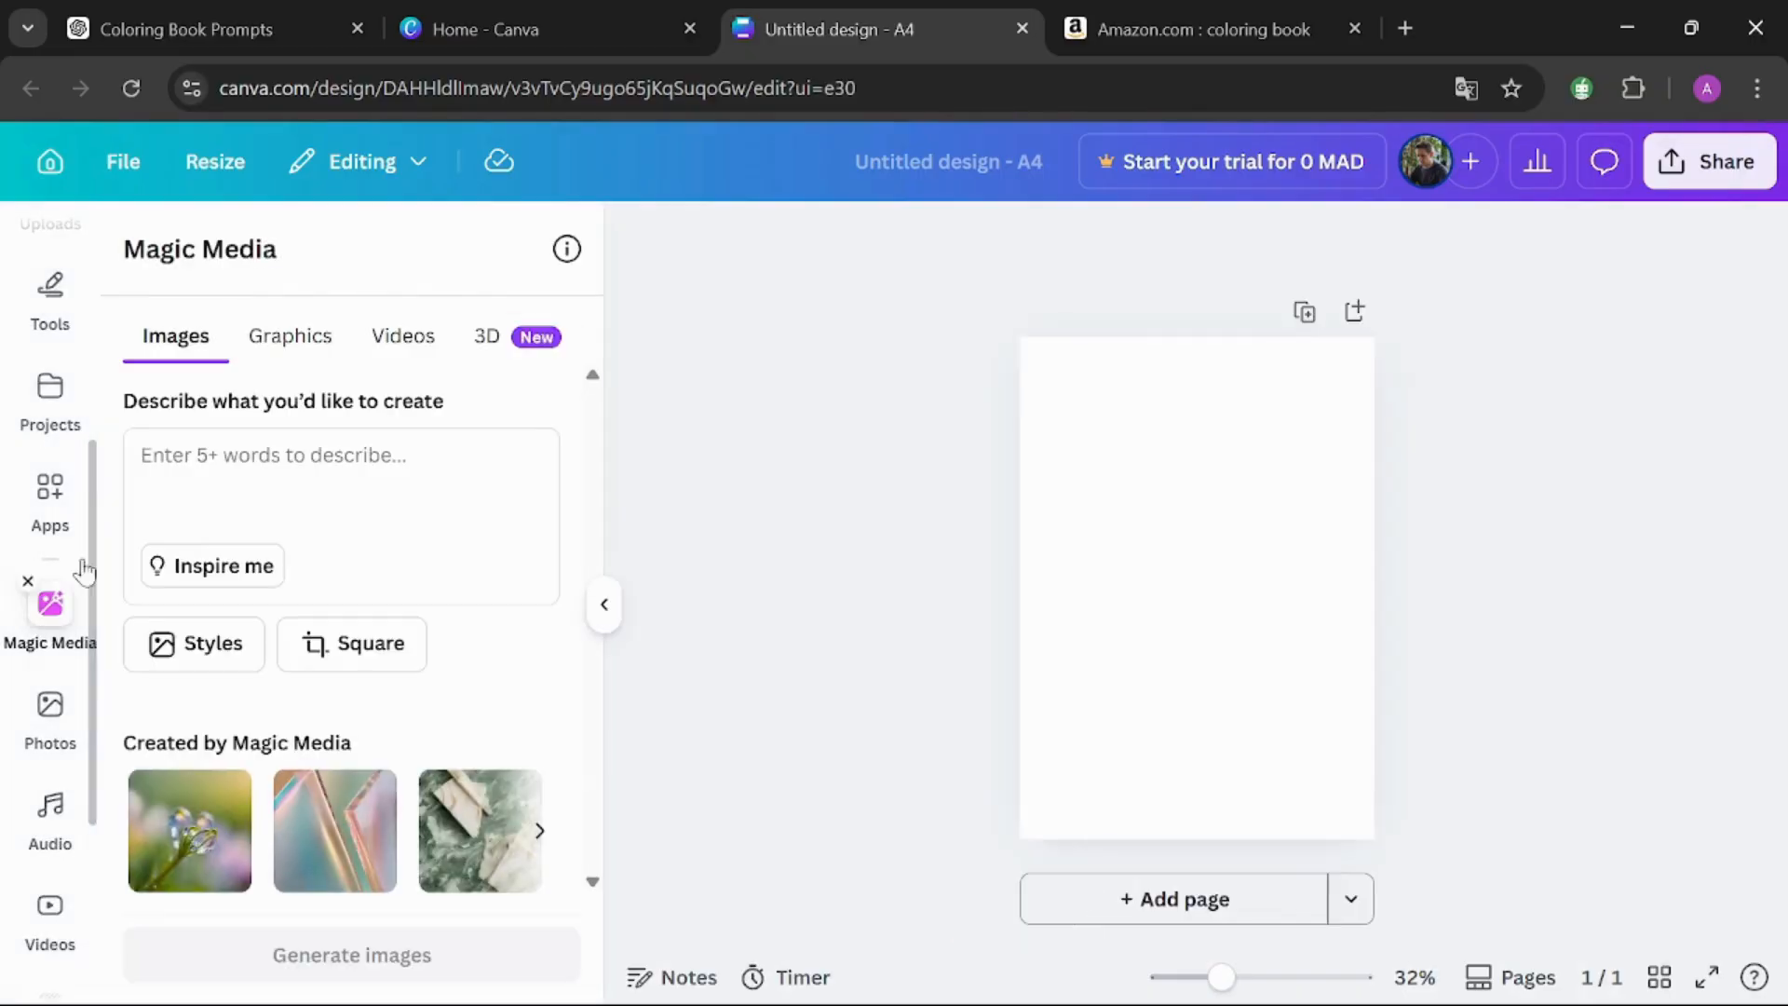
{"action": "left_click", "coordinate": [221, 644]}
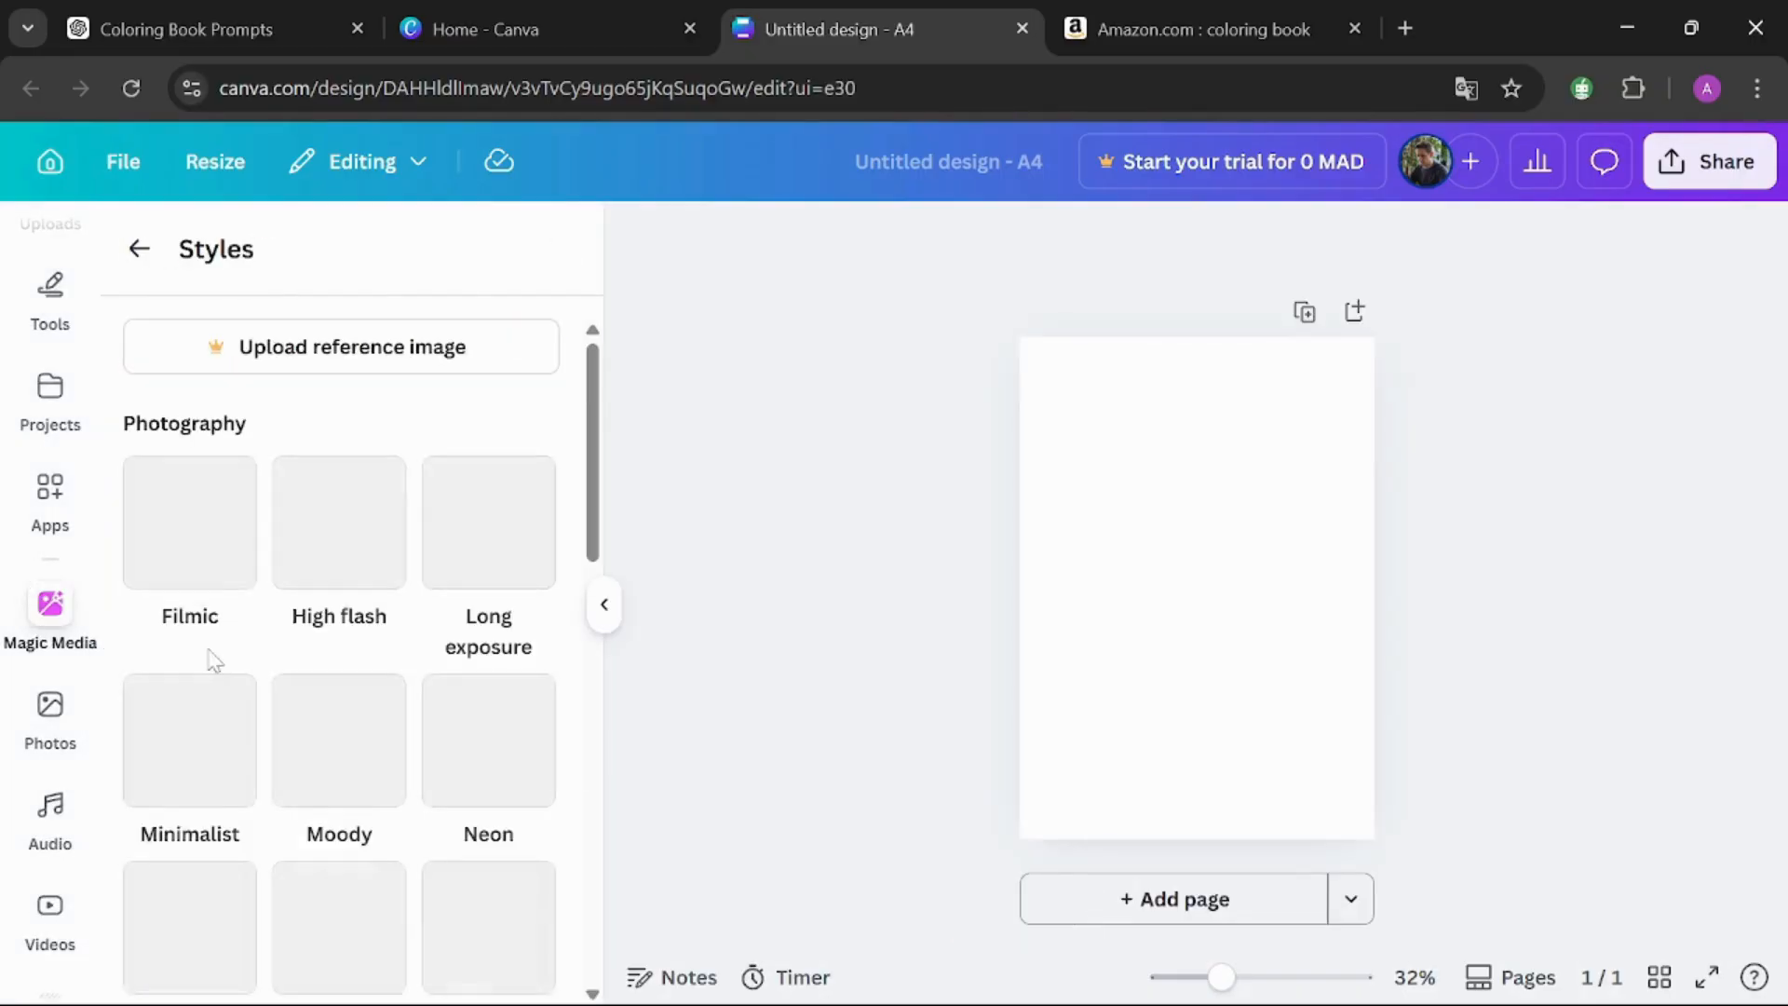
{"action": "scroll", "coordinate": [559, 783], "scroll_direction": "down", "scroll_amount": 15}
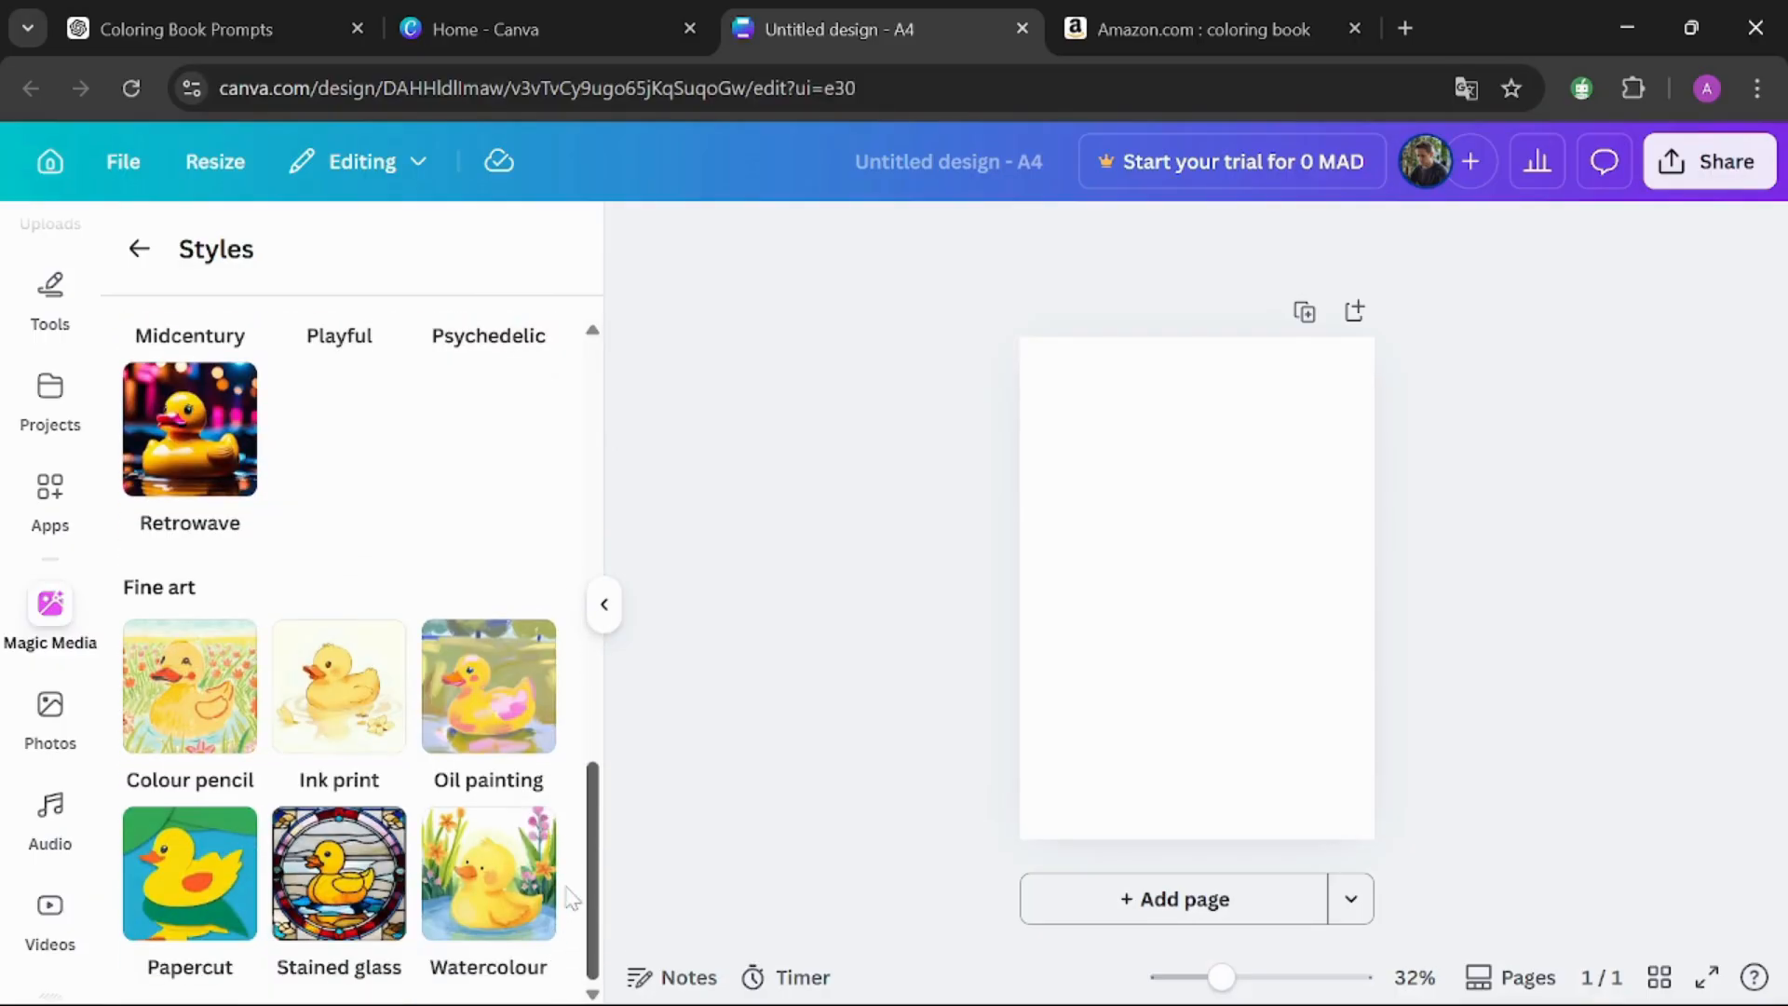
{"action": "left_click_drag", "start_coordinate": [567, 887], "coordinate": [576, 312]}
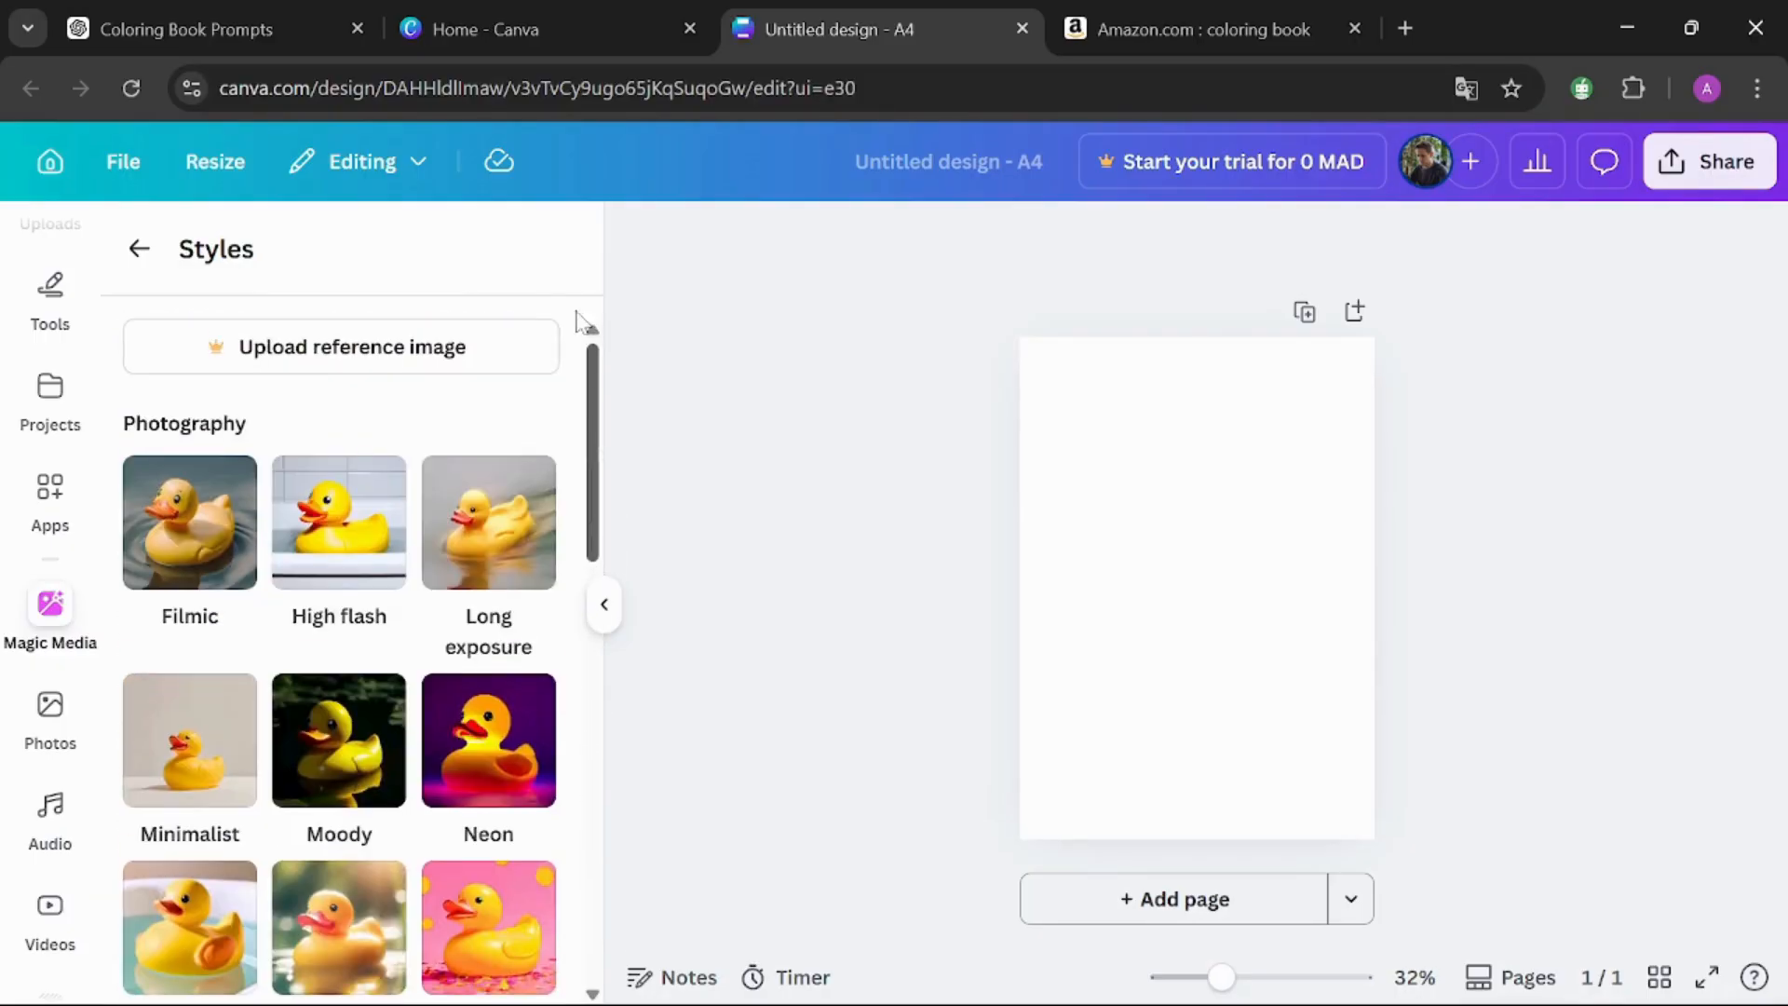
{"action": "left_click", "coordinate": [141, 249]}
{"action": "left_click", "coordinate": [382, 649]}
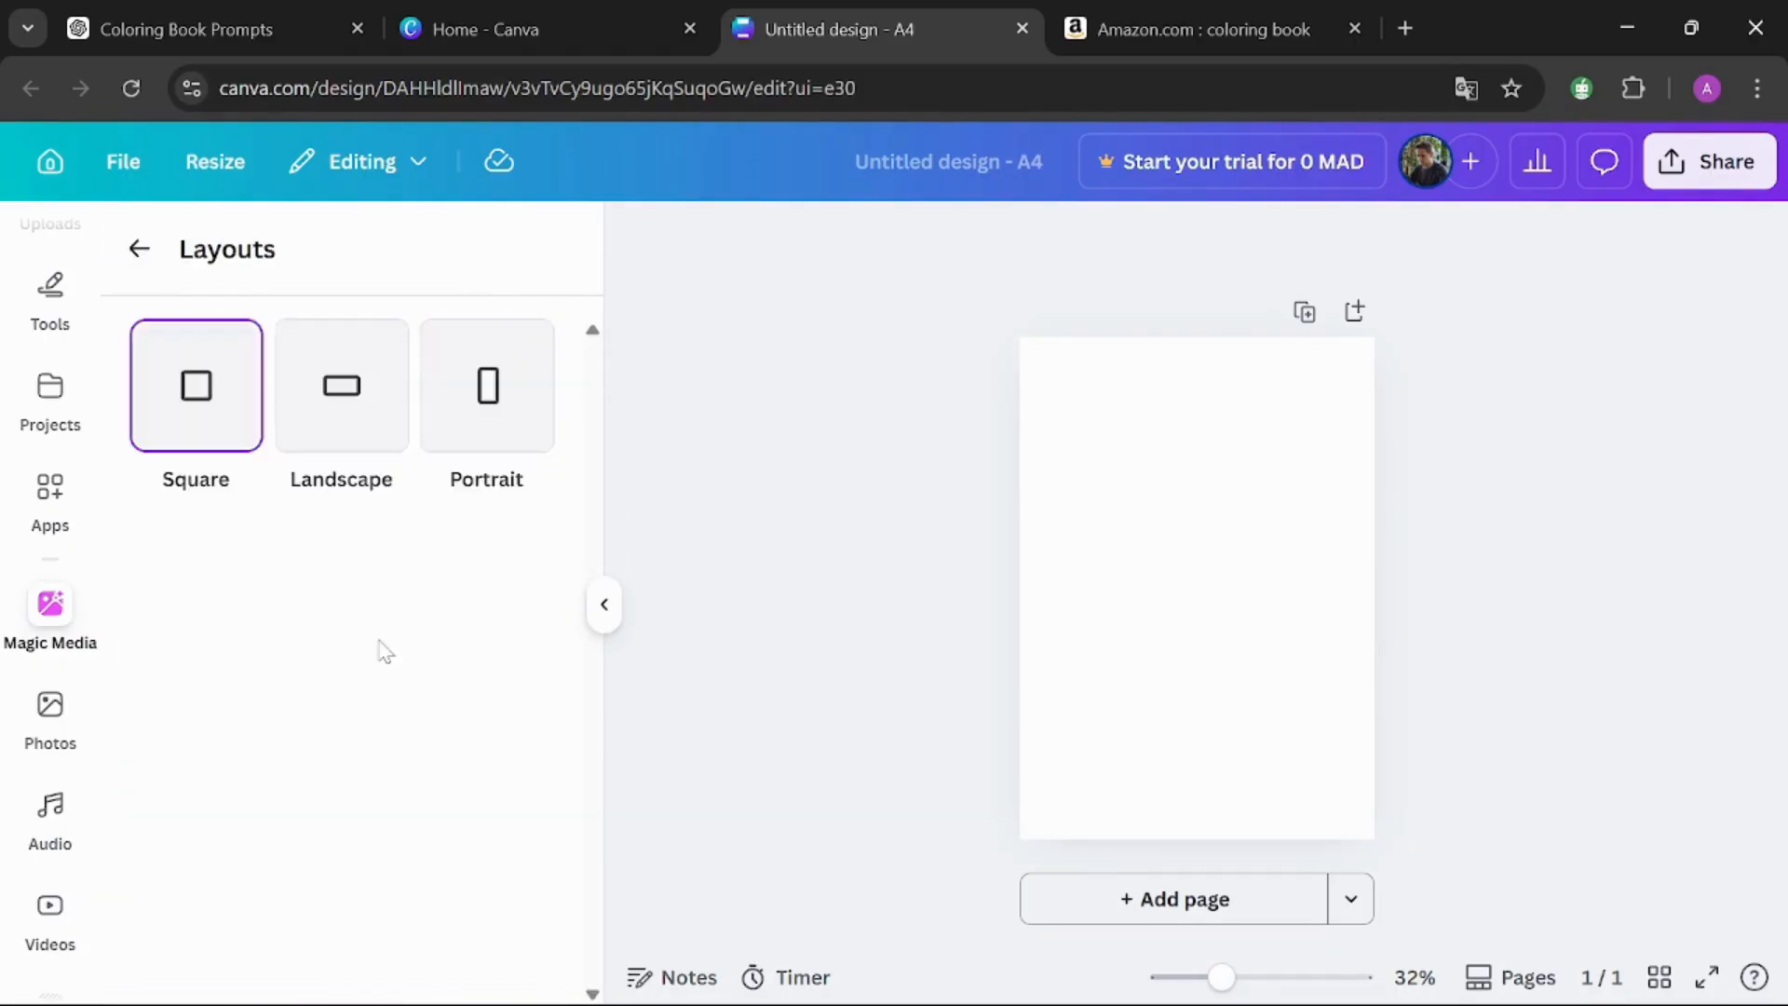
{"action": "left_click", "coordinate": [478, 460]}
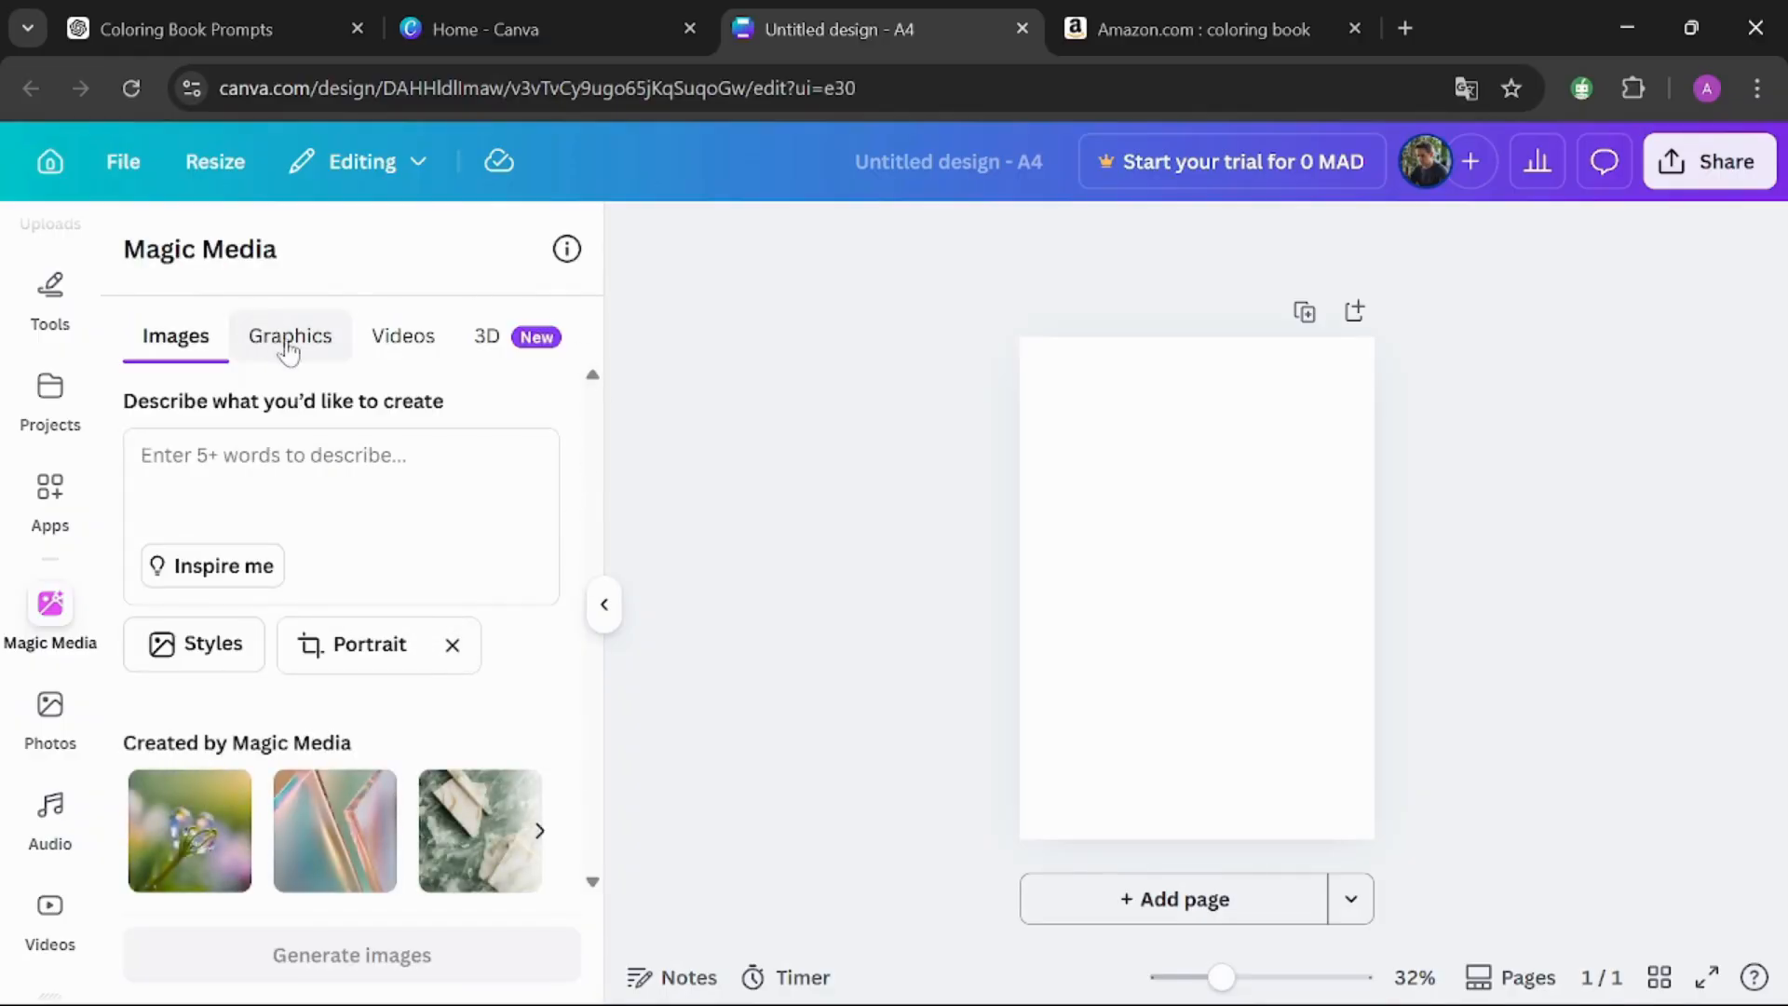
Switch to ChatGPT and copy the Canva prompt of Page 1 – Introduction.
{"action": "left_click", "coordinate": [343, 19]}
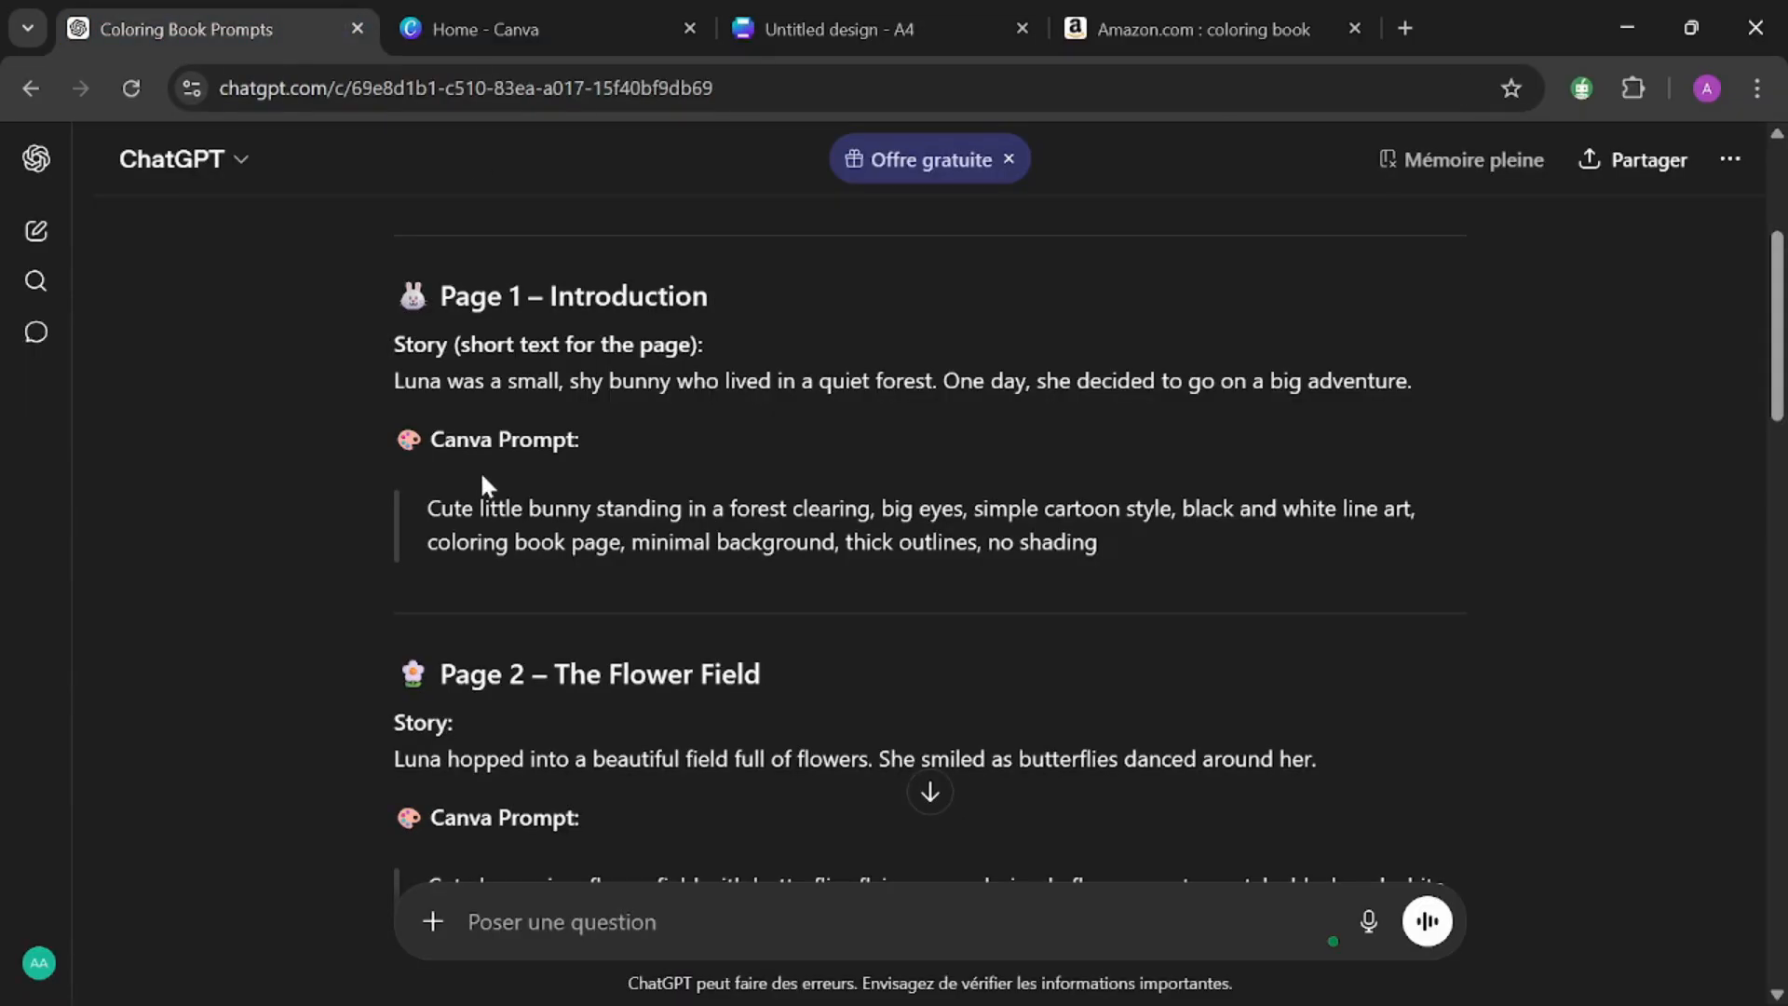
{"action": "left_click_drag", "start_coordinate": [416, 507], "coordinate": [1130, 549]}
{"action": "right_click", "coordinate": [1031, 559]}
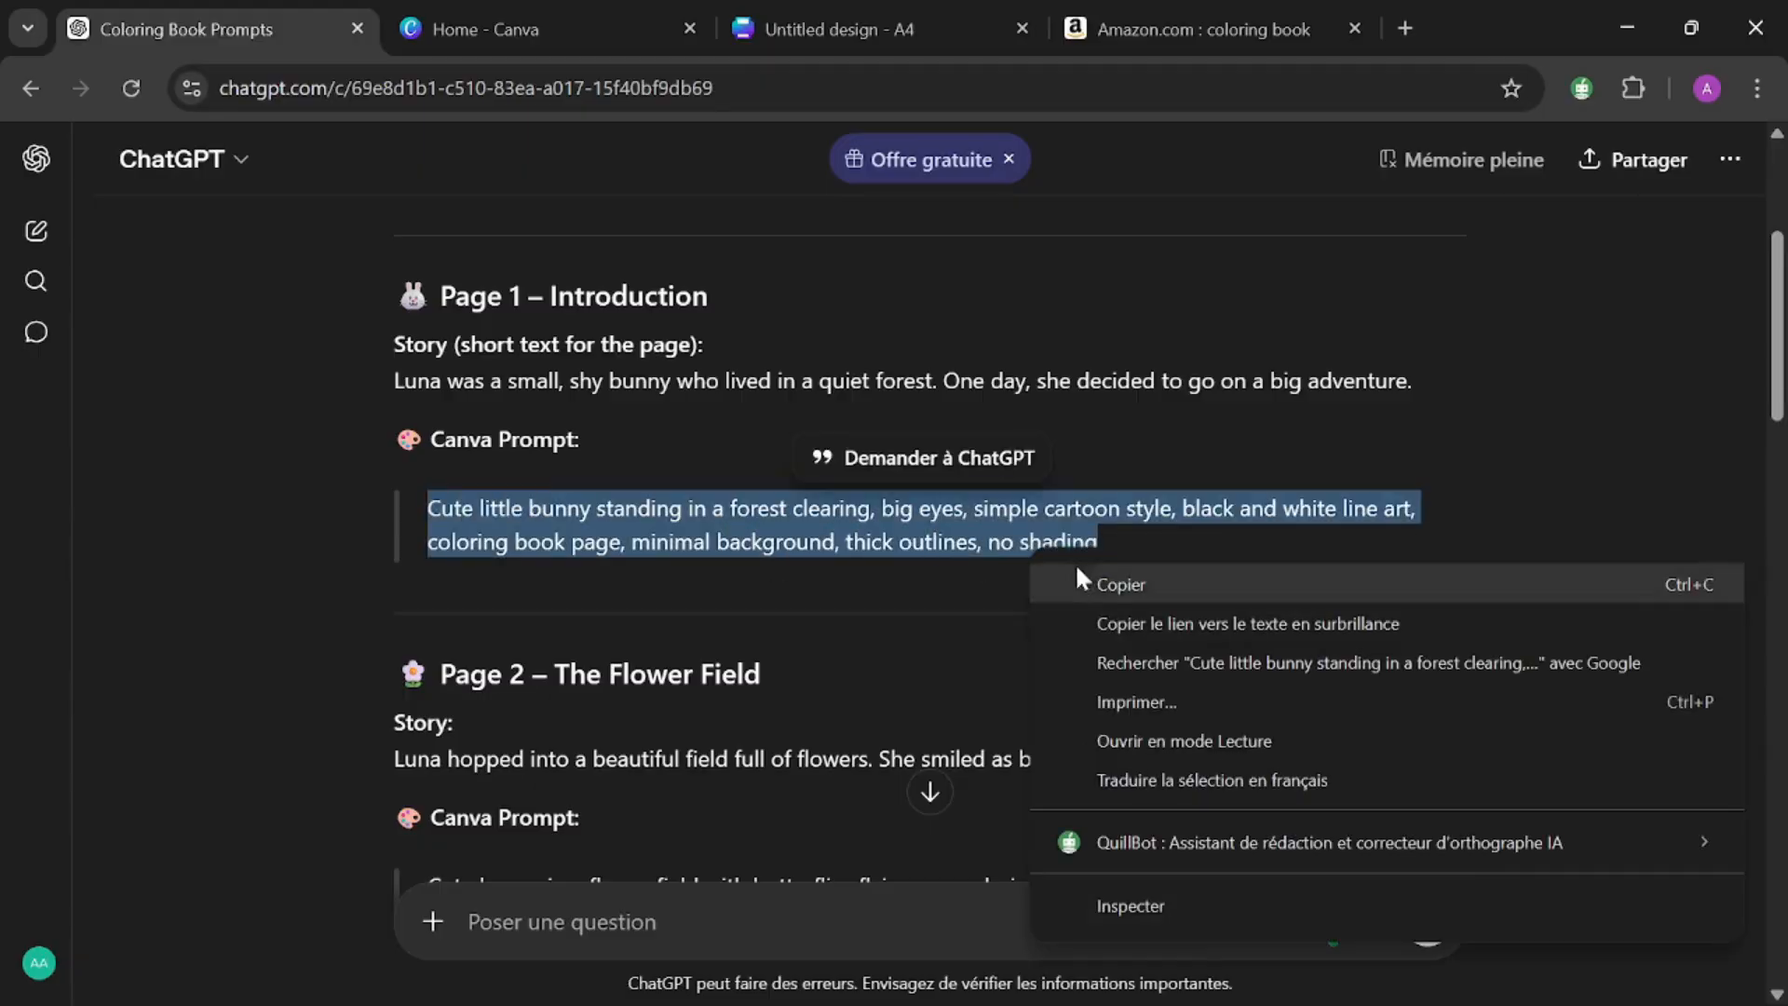
{"action": "left_click", "coordinate": [1082, 584]}
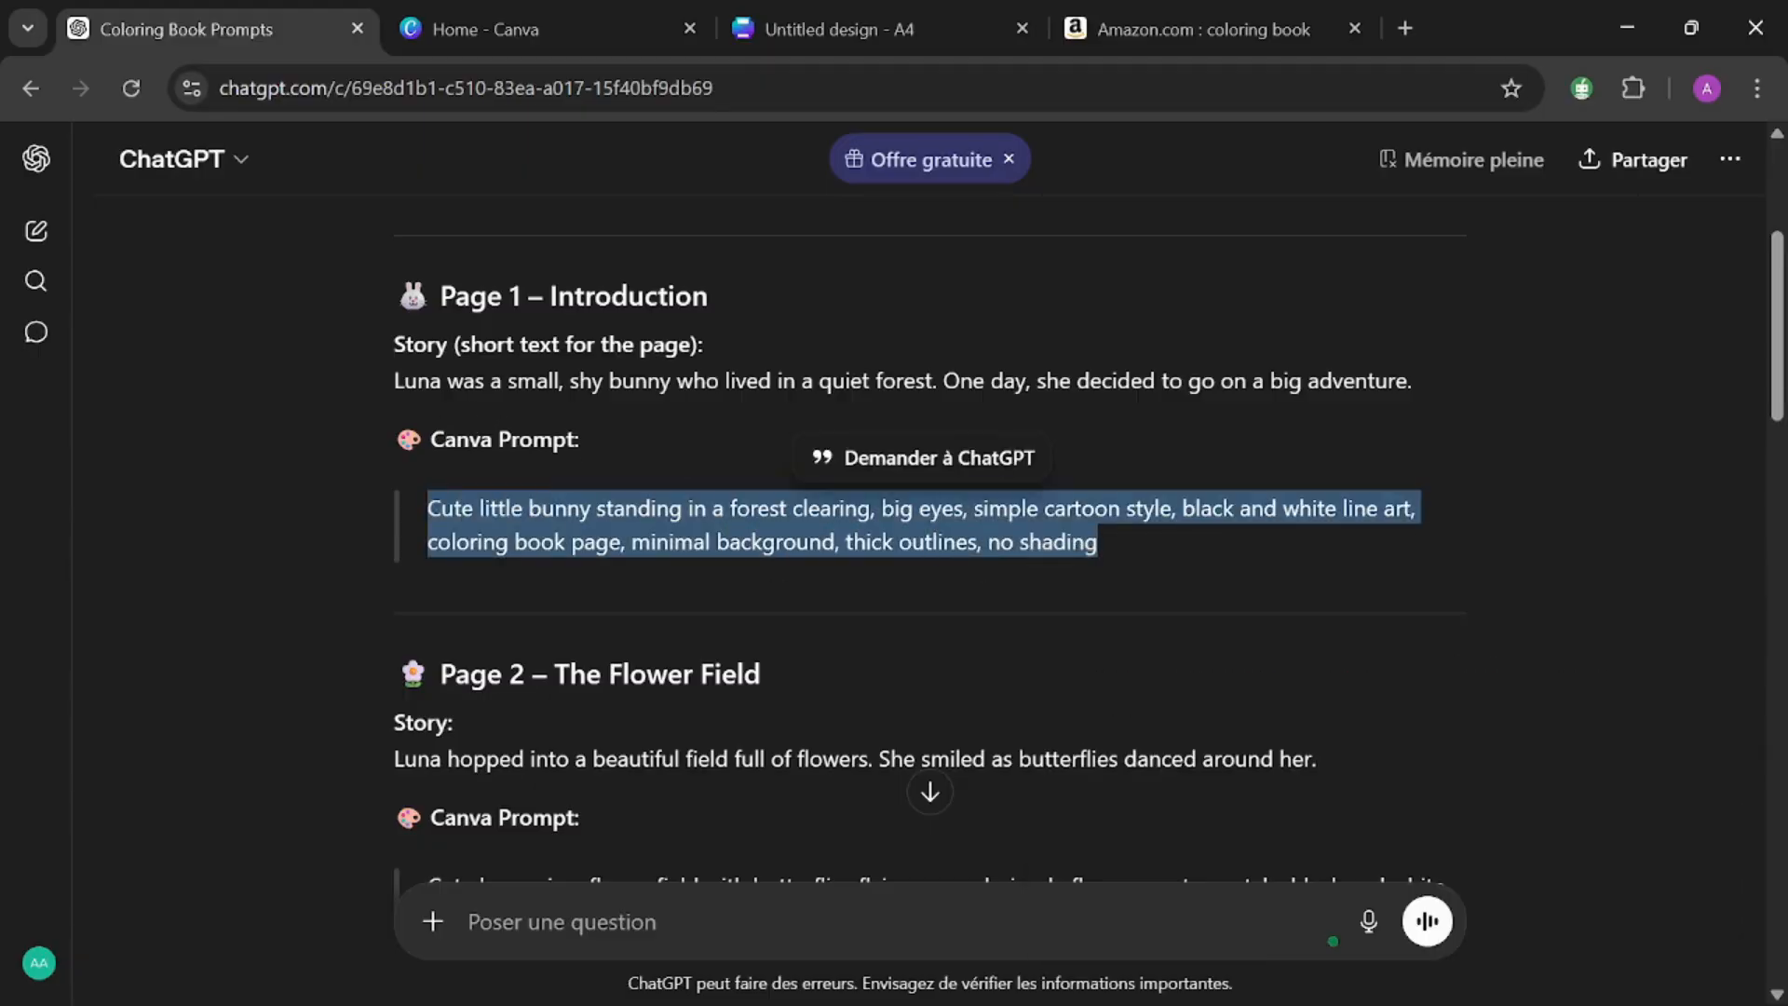
Return to the Canva design, paste the Page 1 prompt into Magic Media and generate the images.
{"action": "left_click", "coordinate": [878, 7]}
{"action": "left_click", "coordinate": [242, 585]}
{"action": "key", "text": "ctrl+v"}
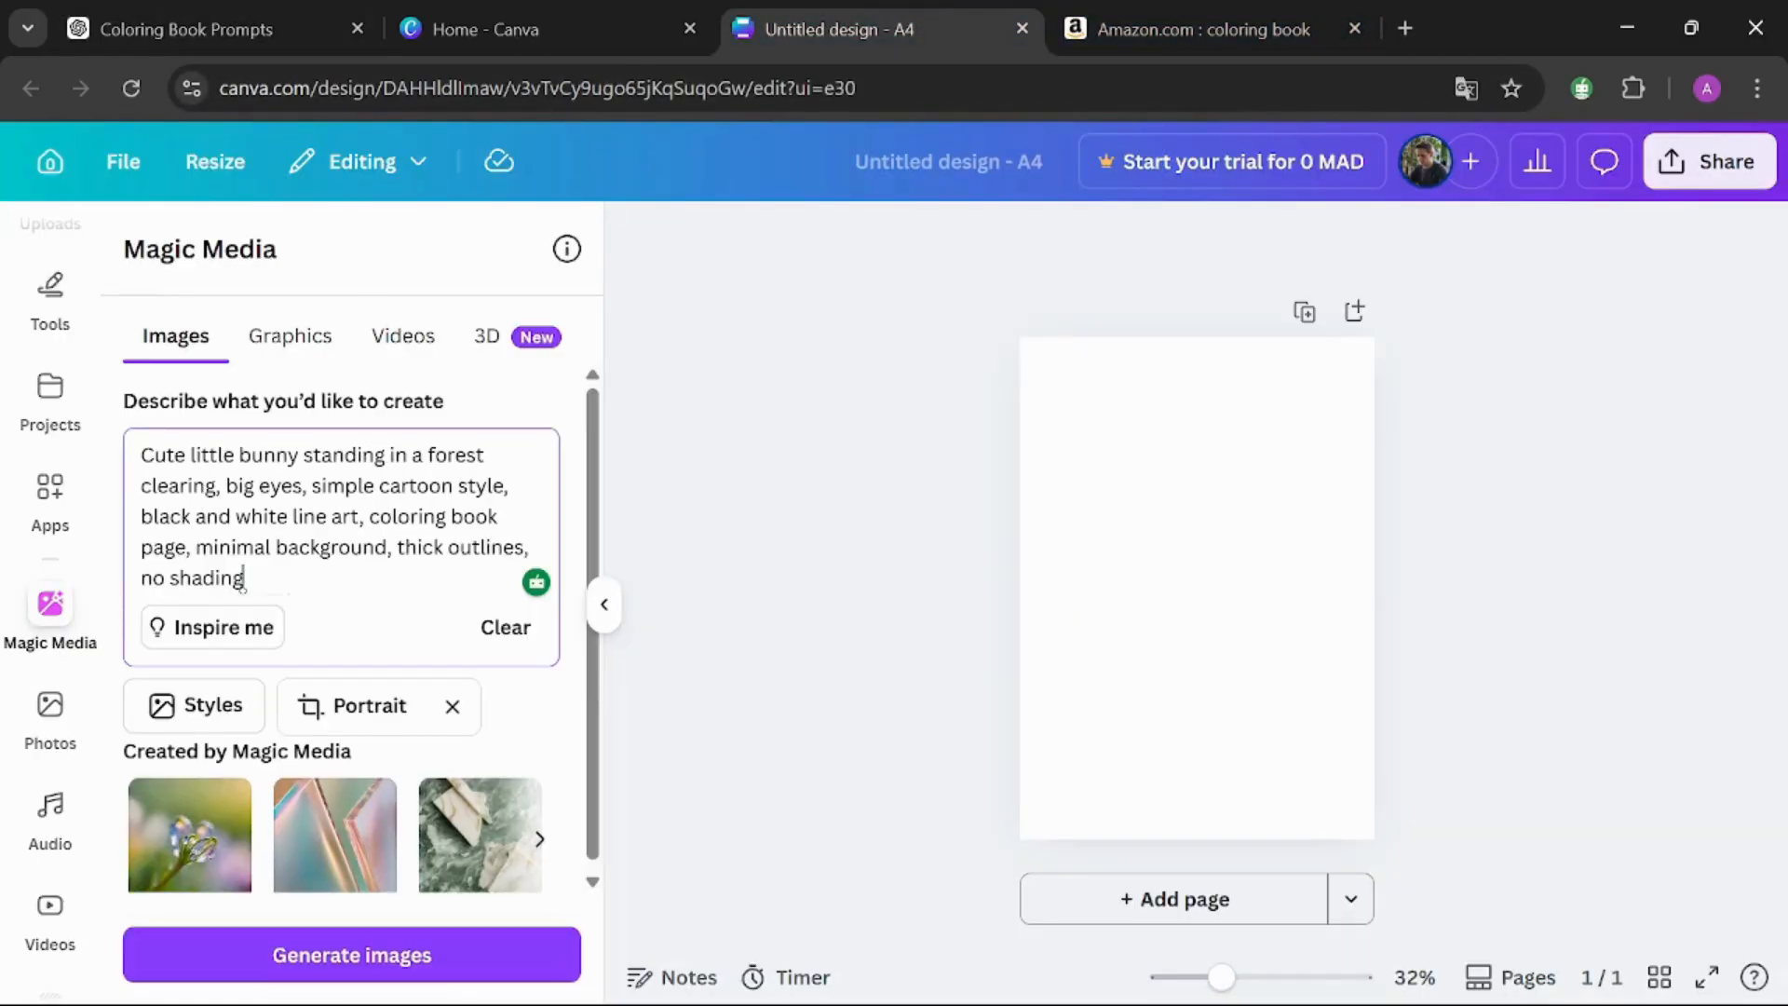
{"action": "left_click", "coordinate": [399, 954]}
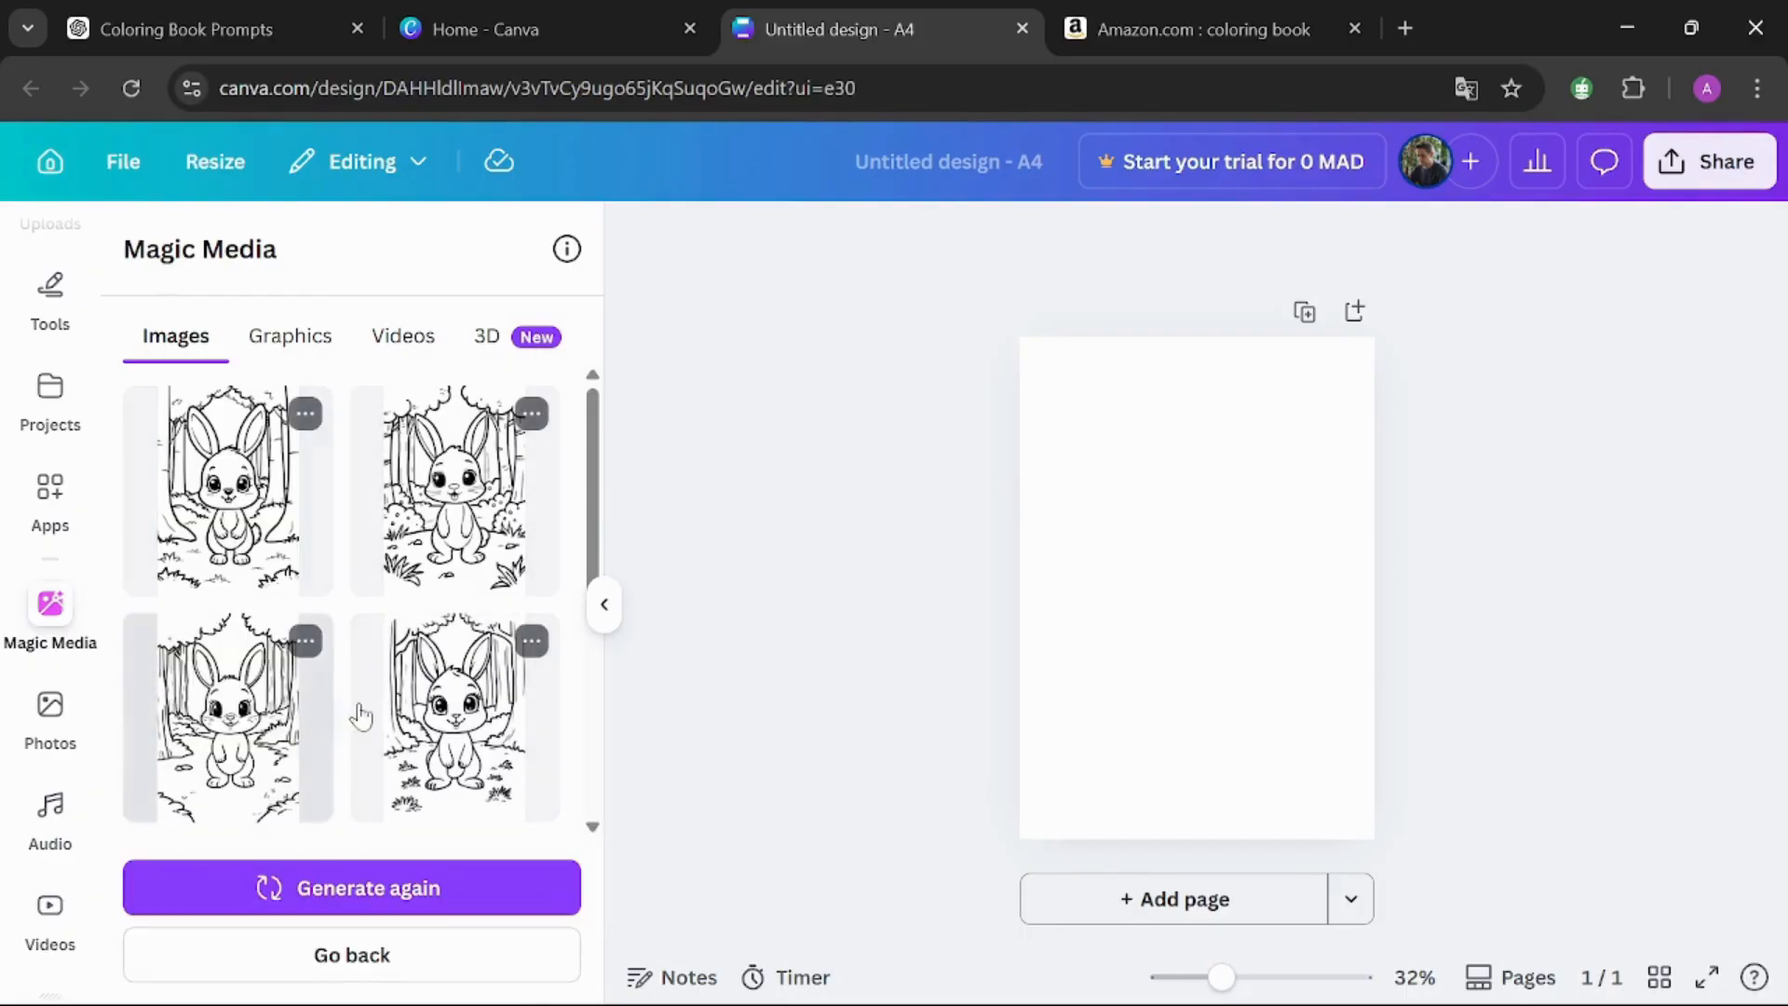
Place the fourth generated forest bunny image on page 1, enlarge it to fill the page, and add a second page.
{"action": "left_click", "coordinate": [412, 708]}
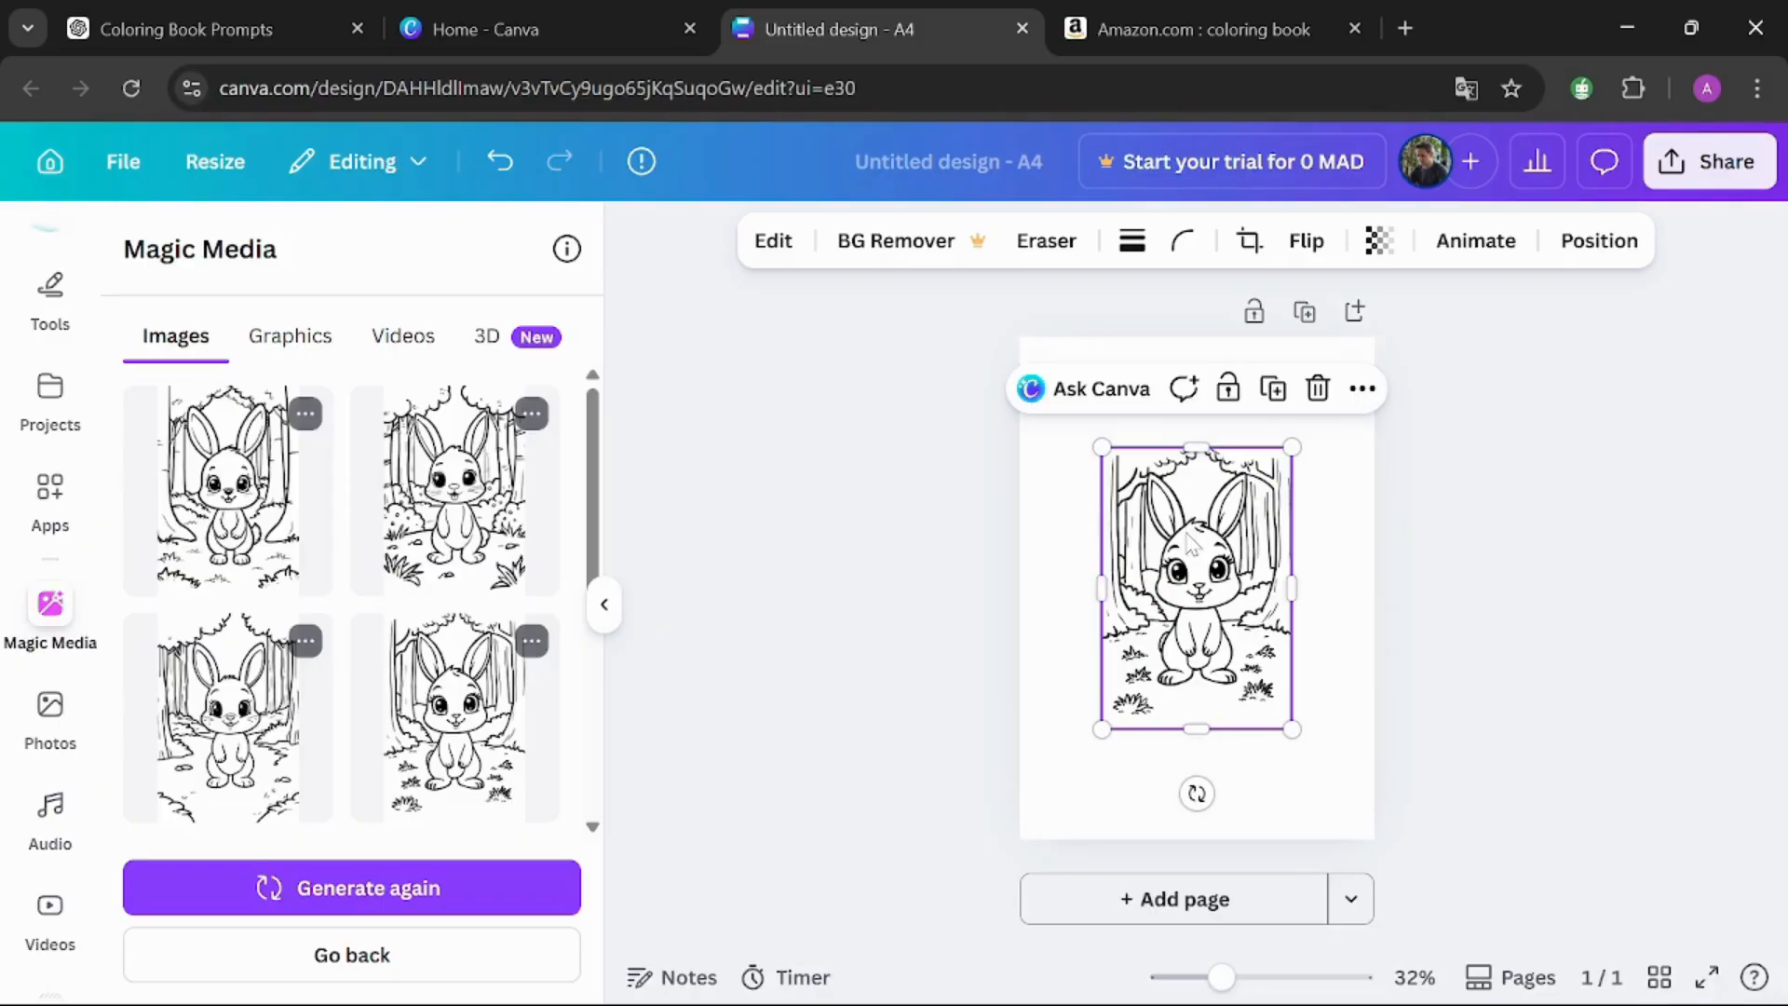
{"action": "left_click_drag", "start_coordinate": [1190, 543], "coordinate": [1107, 443]}
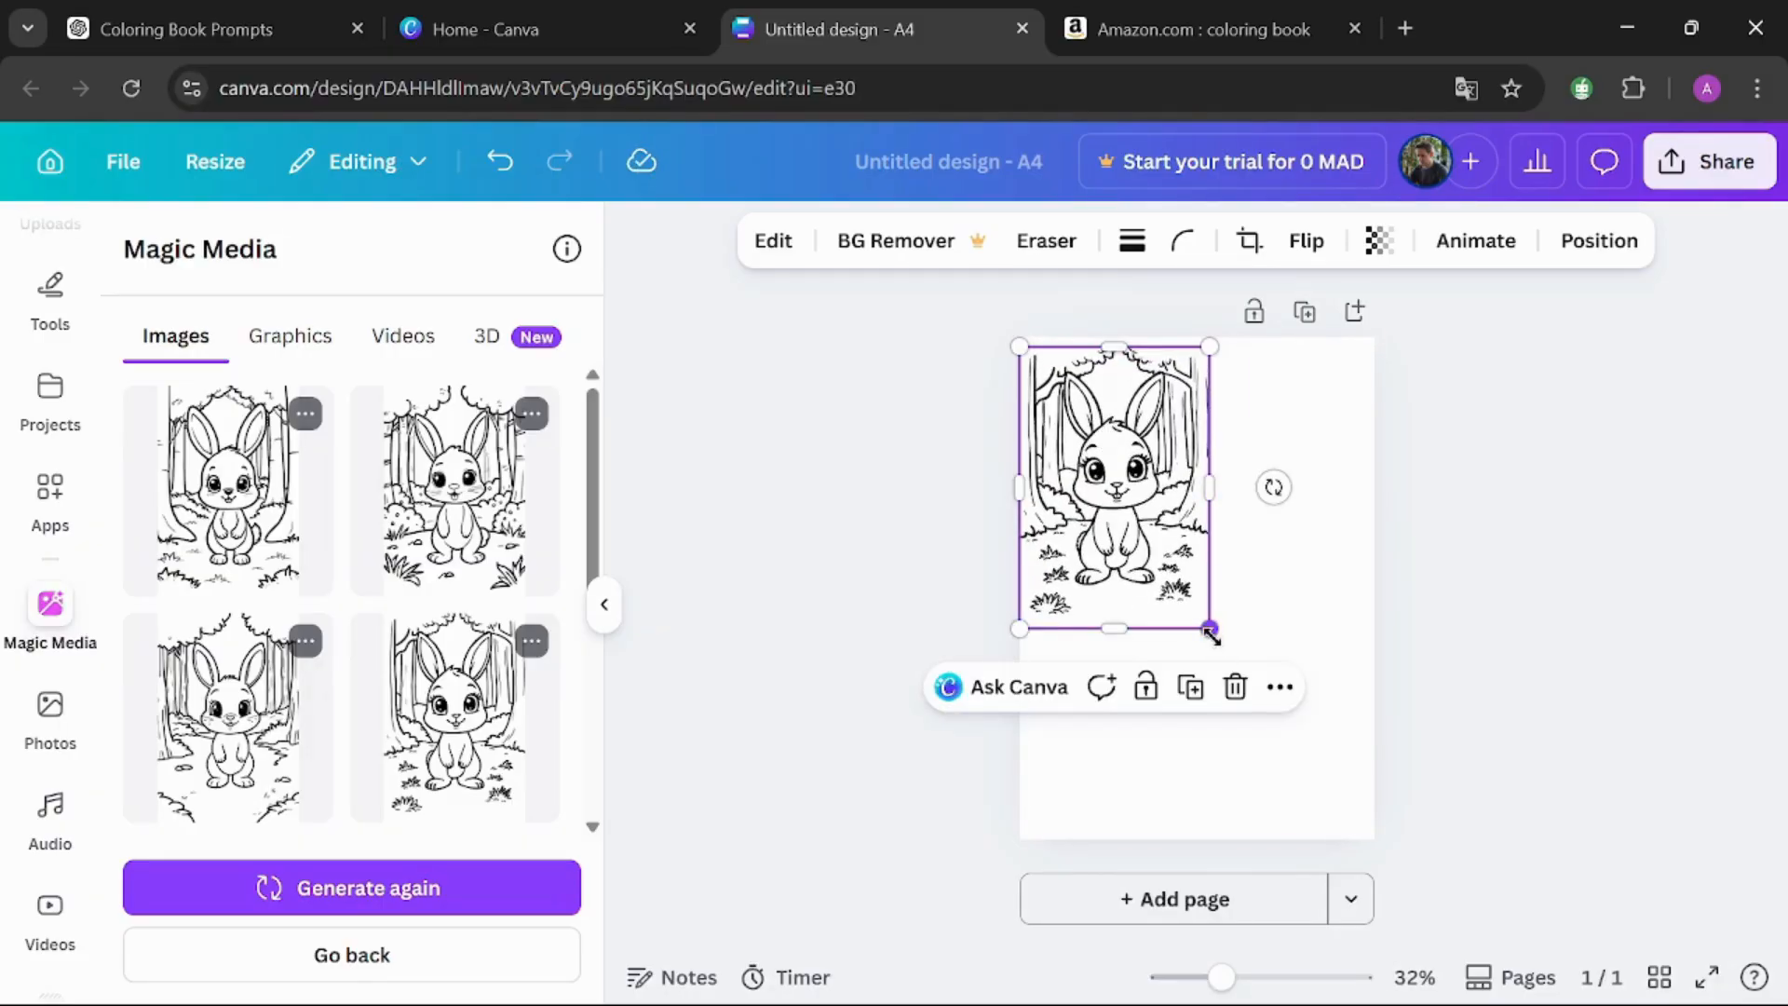
{"action": "left_click_drag", "start_coordinate": [1210, 633], "coordinate": [1351, 839]}
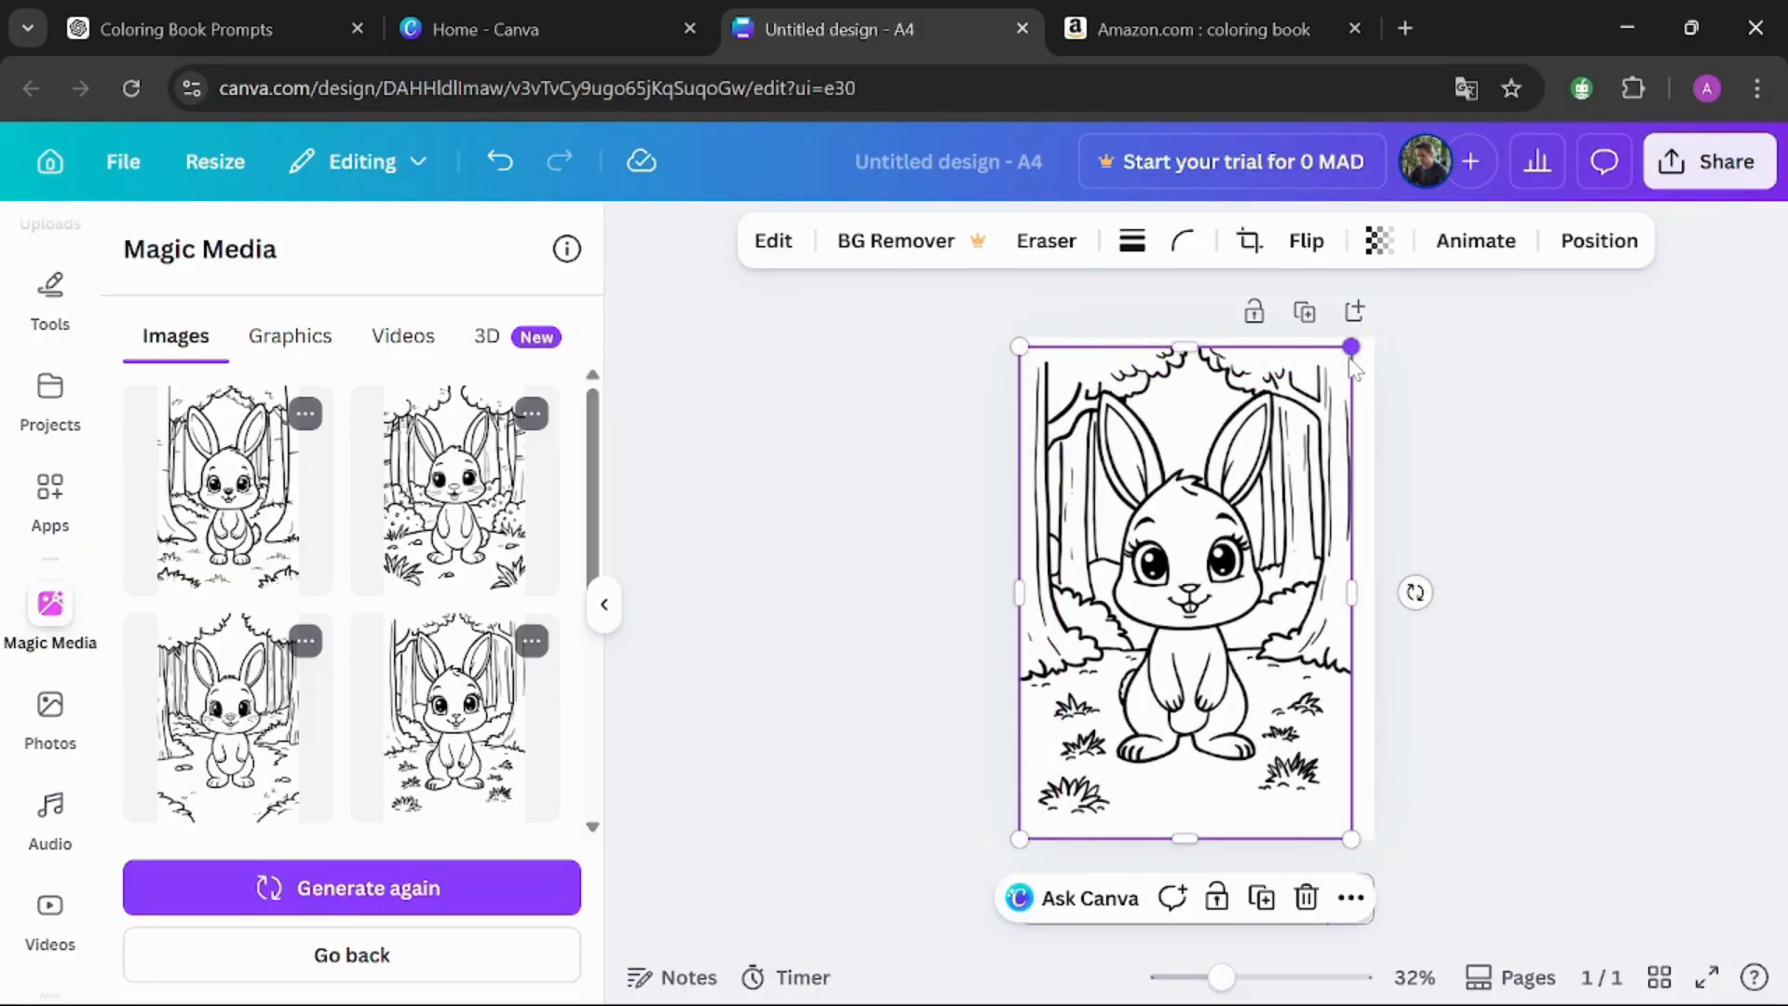
{"action": "left_click_drag", "start_coordinate": [1350, 351], "coordinate": [1366, 338]}
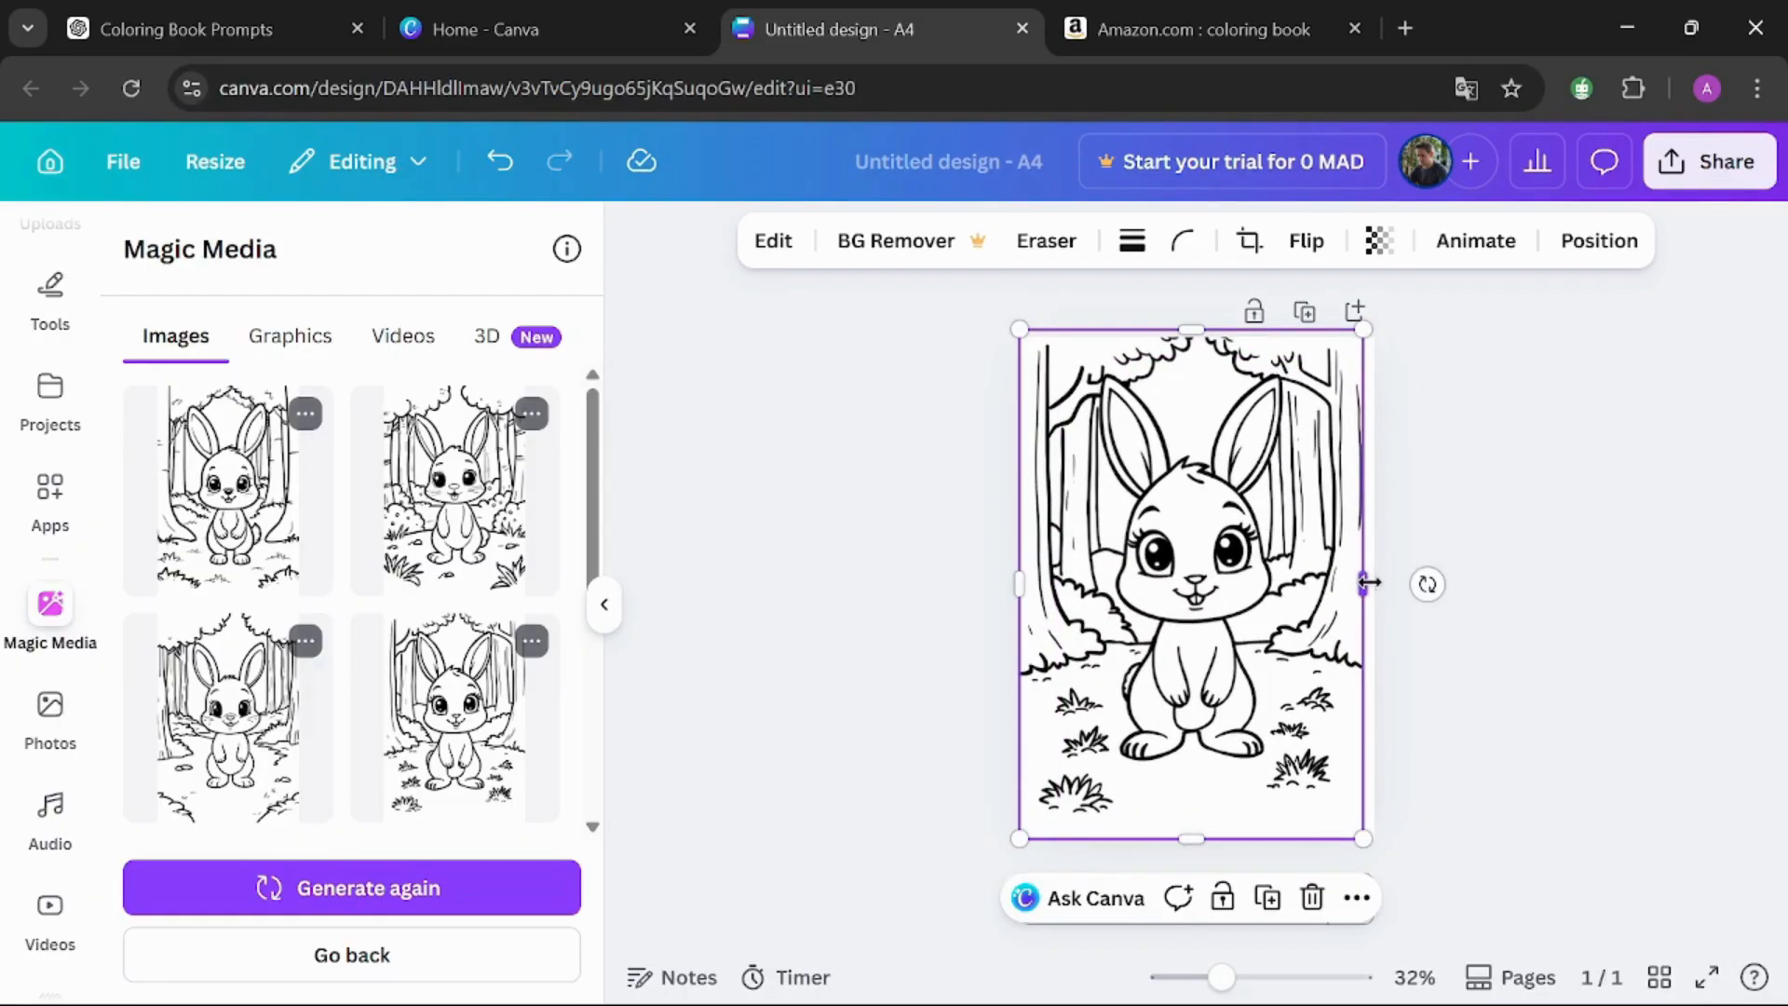
{"action": "left_click_drag", "start_coordinate": [1365, 582], "coordinate": [1376, 584]}
{"action": "left_click", "coordinate": [894, 564]}
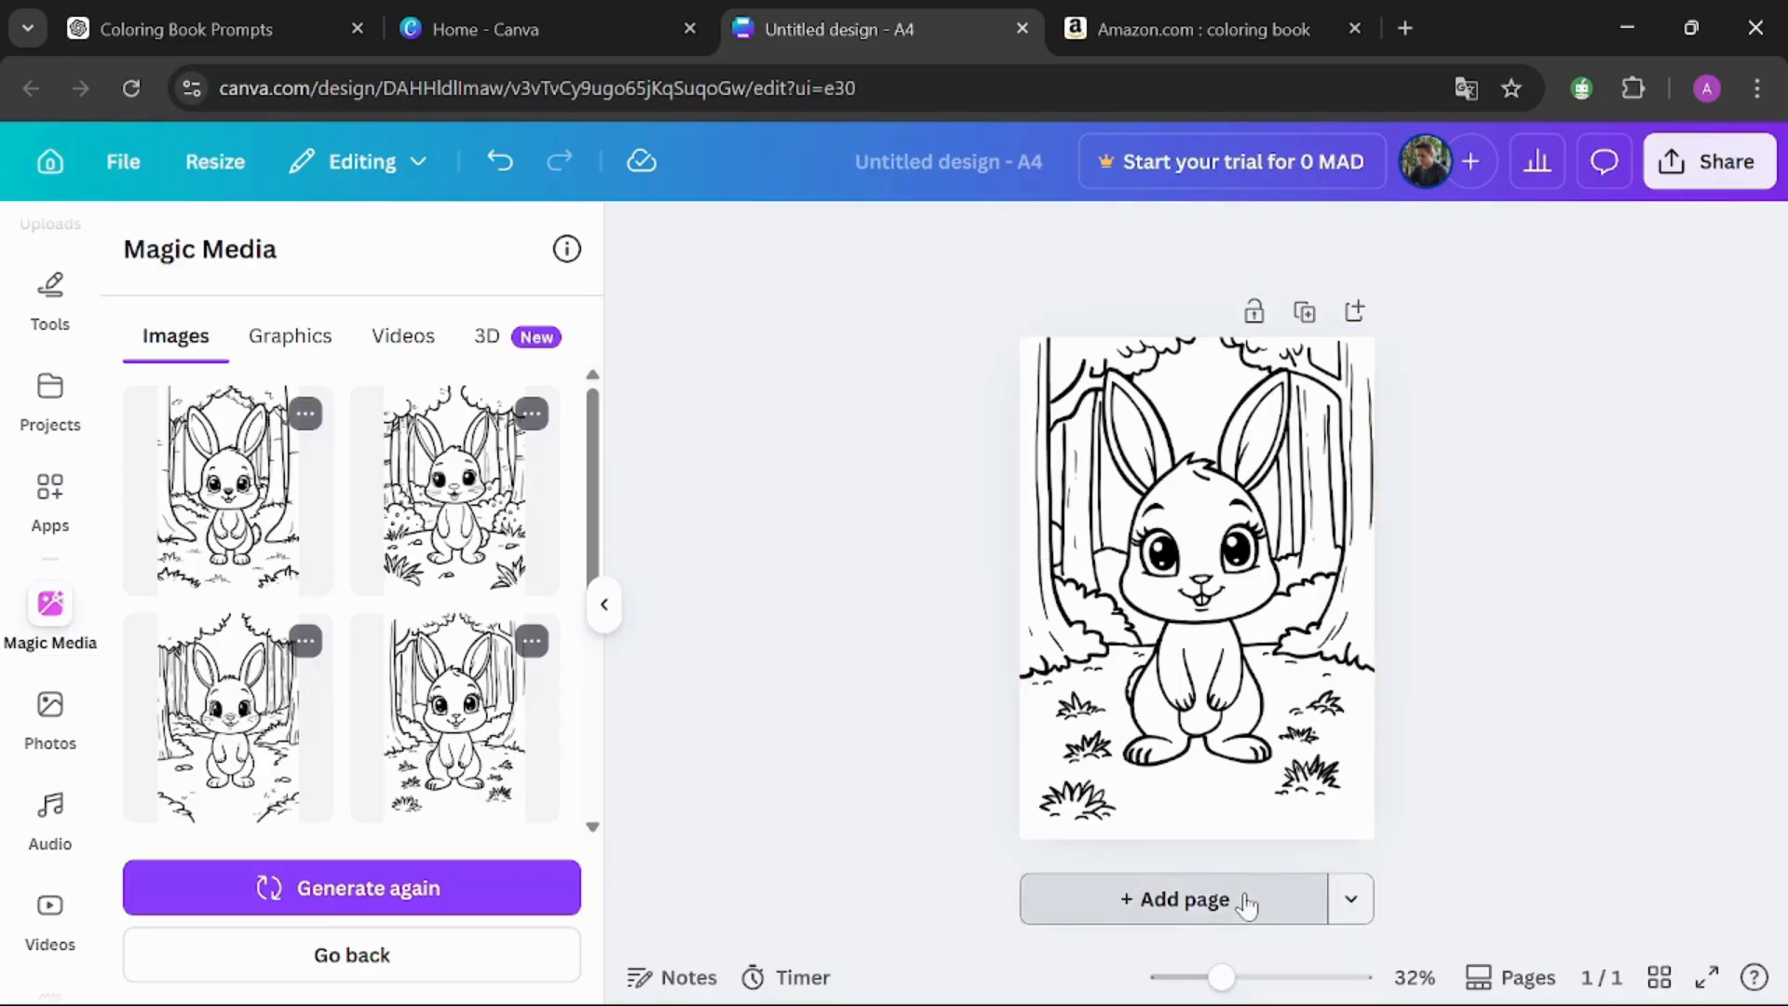
{"action": "left_click", "coordinate": [1211, 902]}
Switch to ChatGPT and copy the Canva prompt of Page 2 – The Flower Field.
{"action": "left_click", "coordinate": [306, 11]}
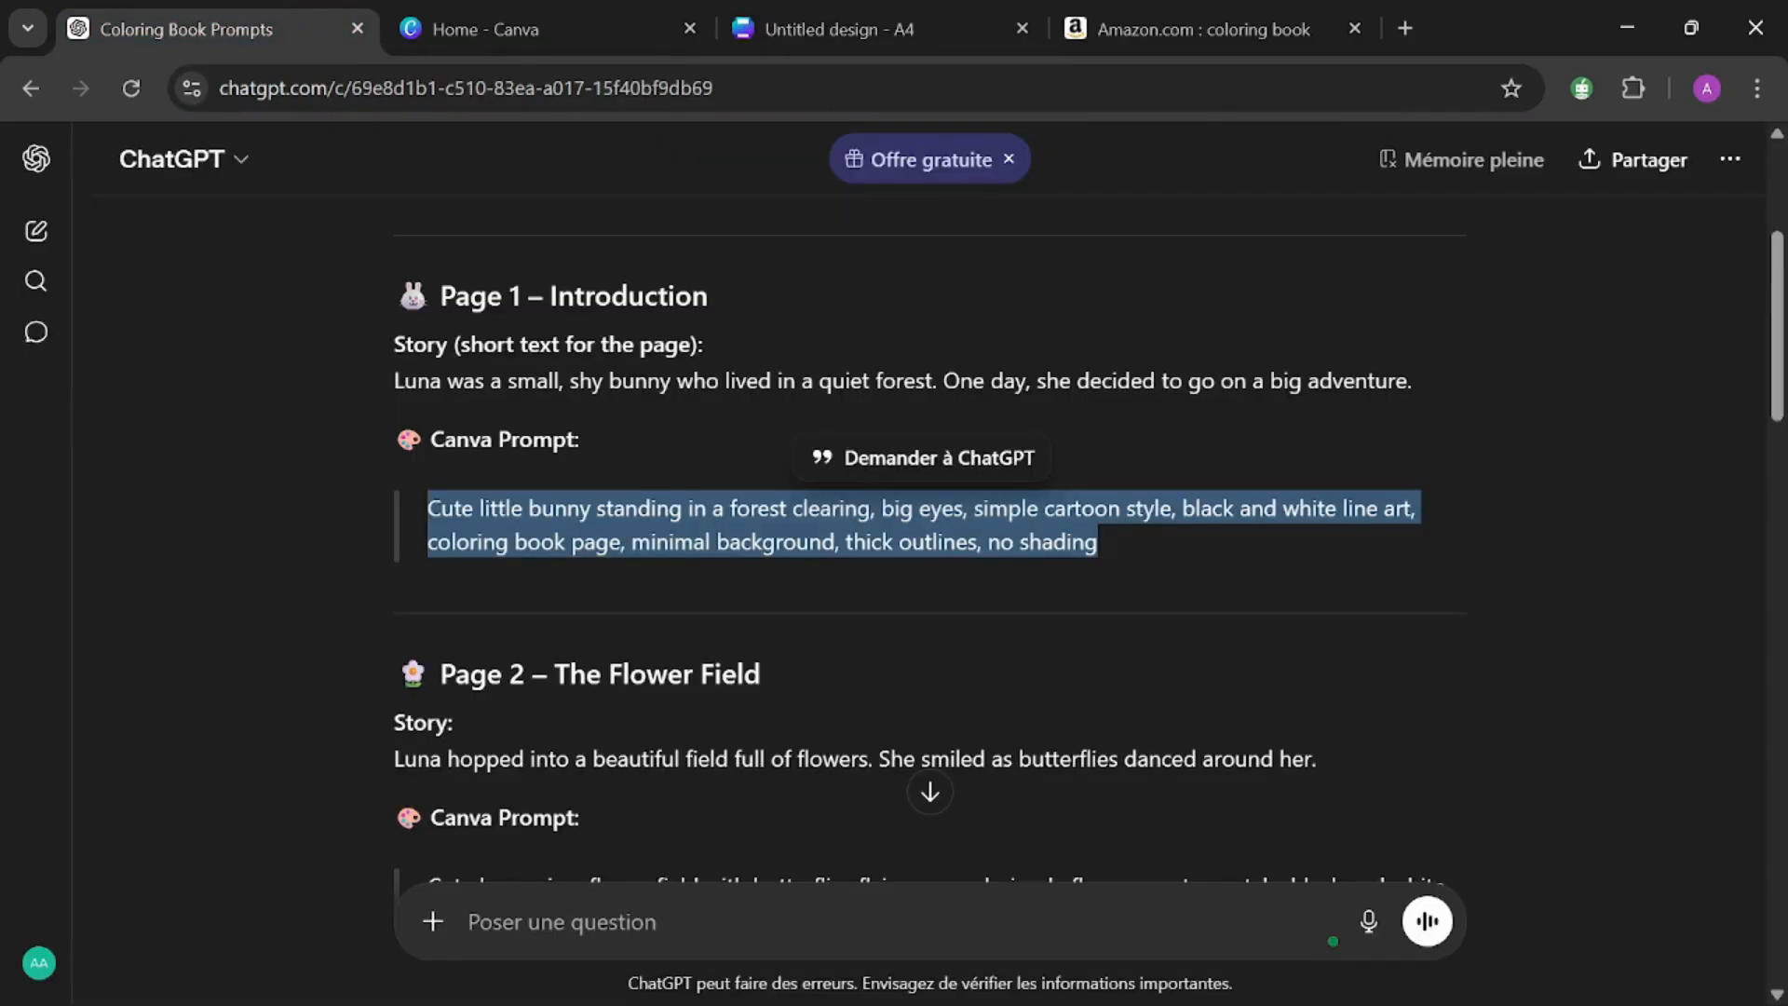
{"action": "scroll", "coordinate": [699, 521], "scroll_direction": "down", "scroll_amount": 2}
{"action": "left_click_drag", "start_coordinate": [1002, 759], "coordinate": [441, 719]}
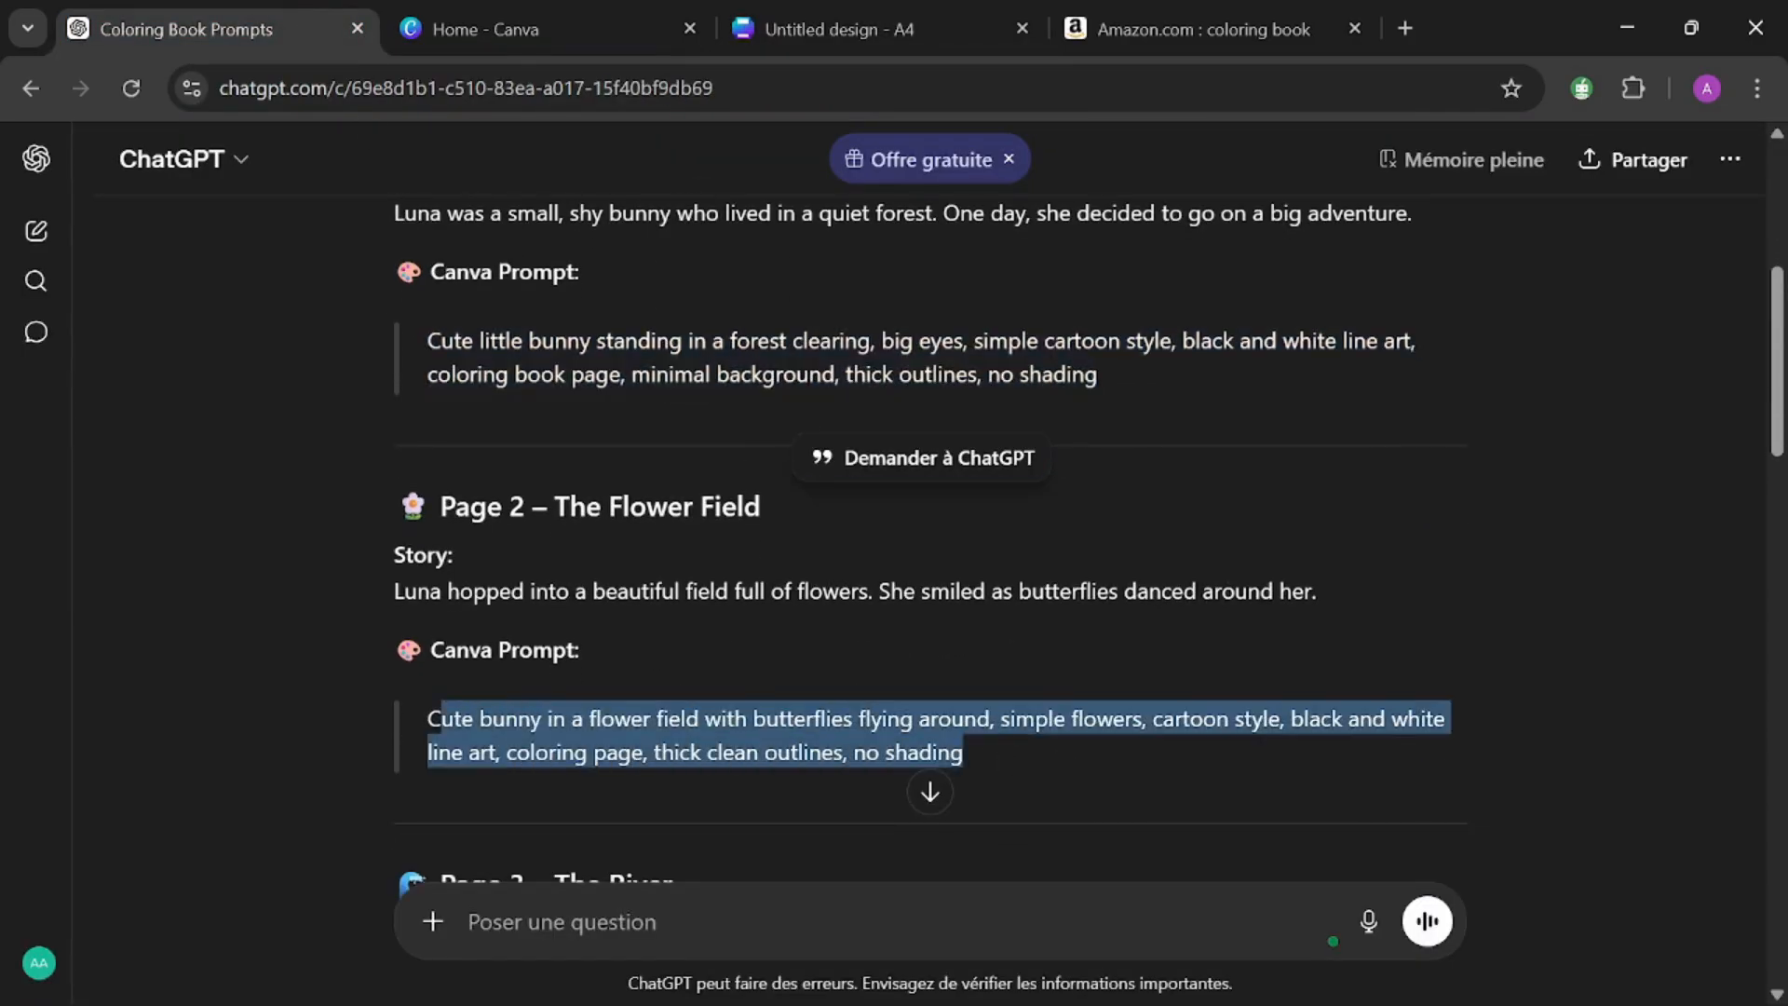
{"action": "right_click", "coordinate": [507, 722]}
{"action": "left_click", "coordinate": [531, 357]}
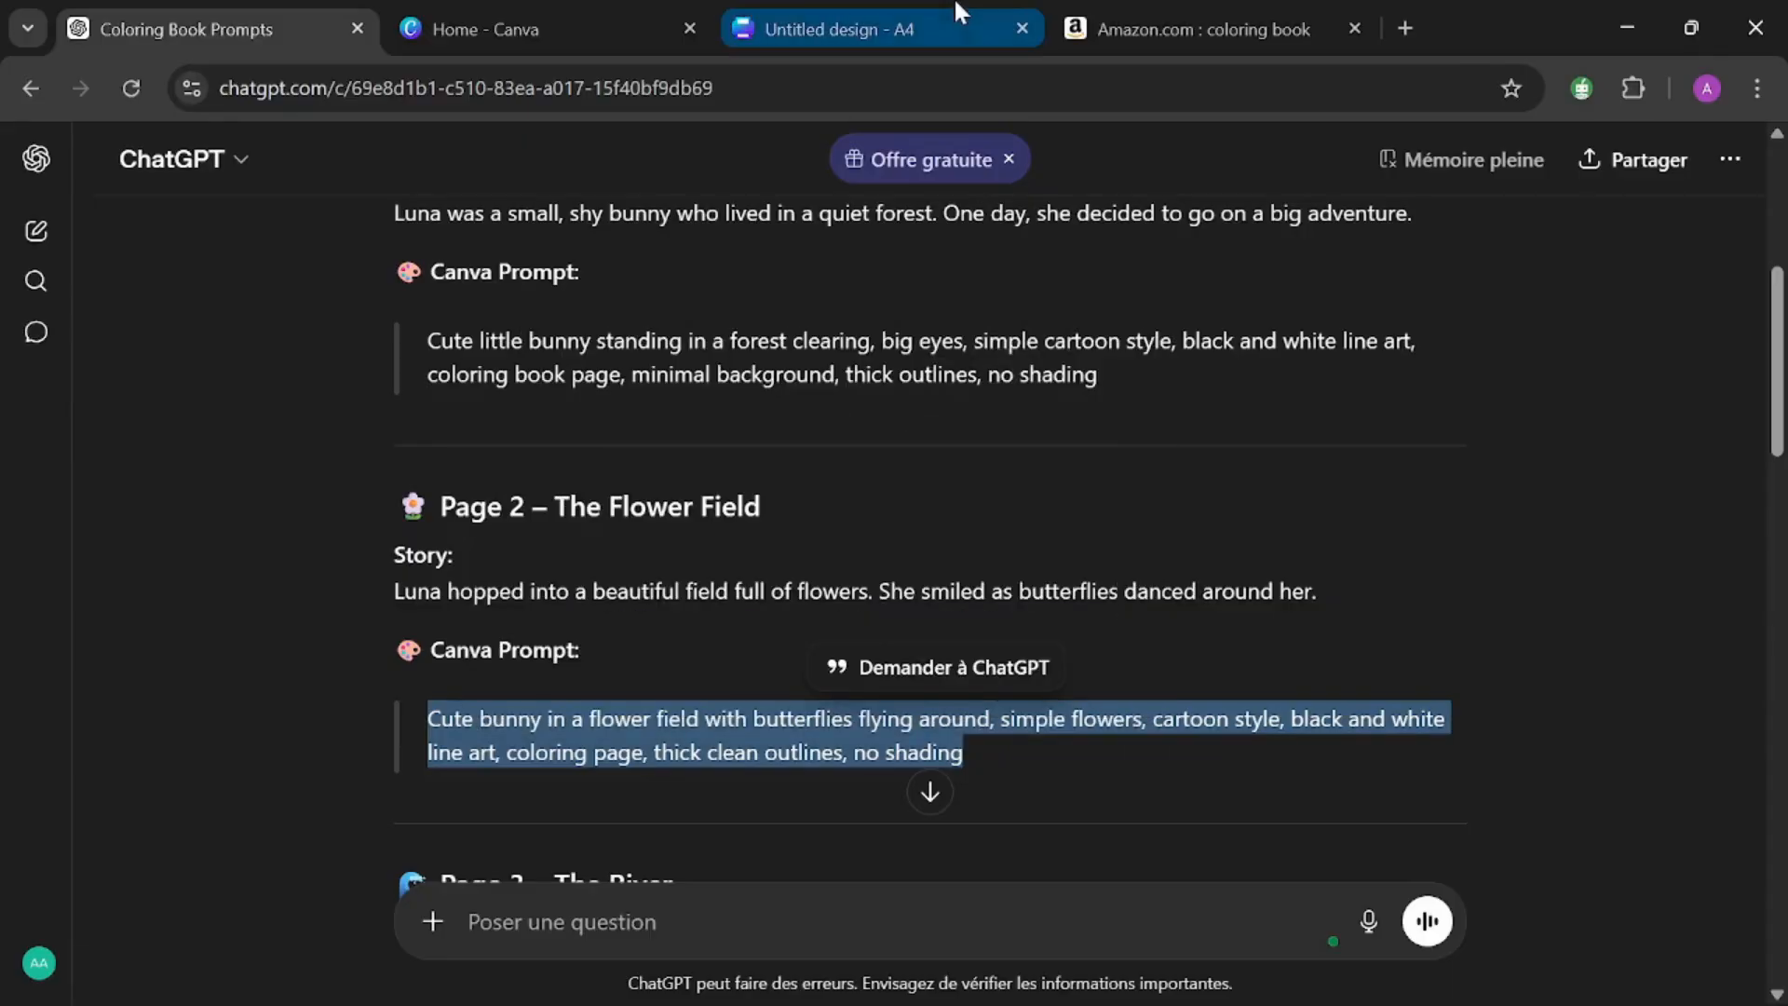
Return to the Canva design and generate new Magic Media images from the pasted Page 2 flower field prompt.
{"action": "left_click", "coordinate": [950, 17]}
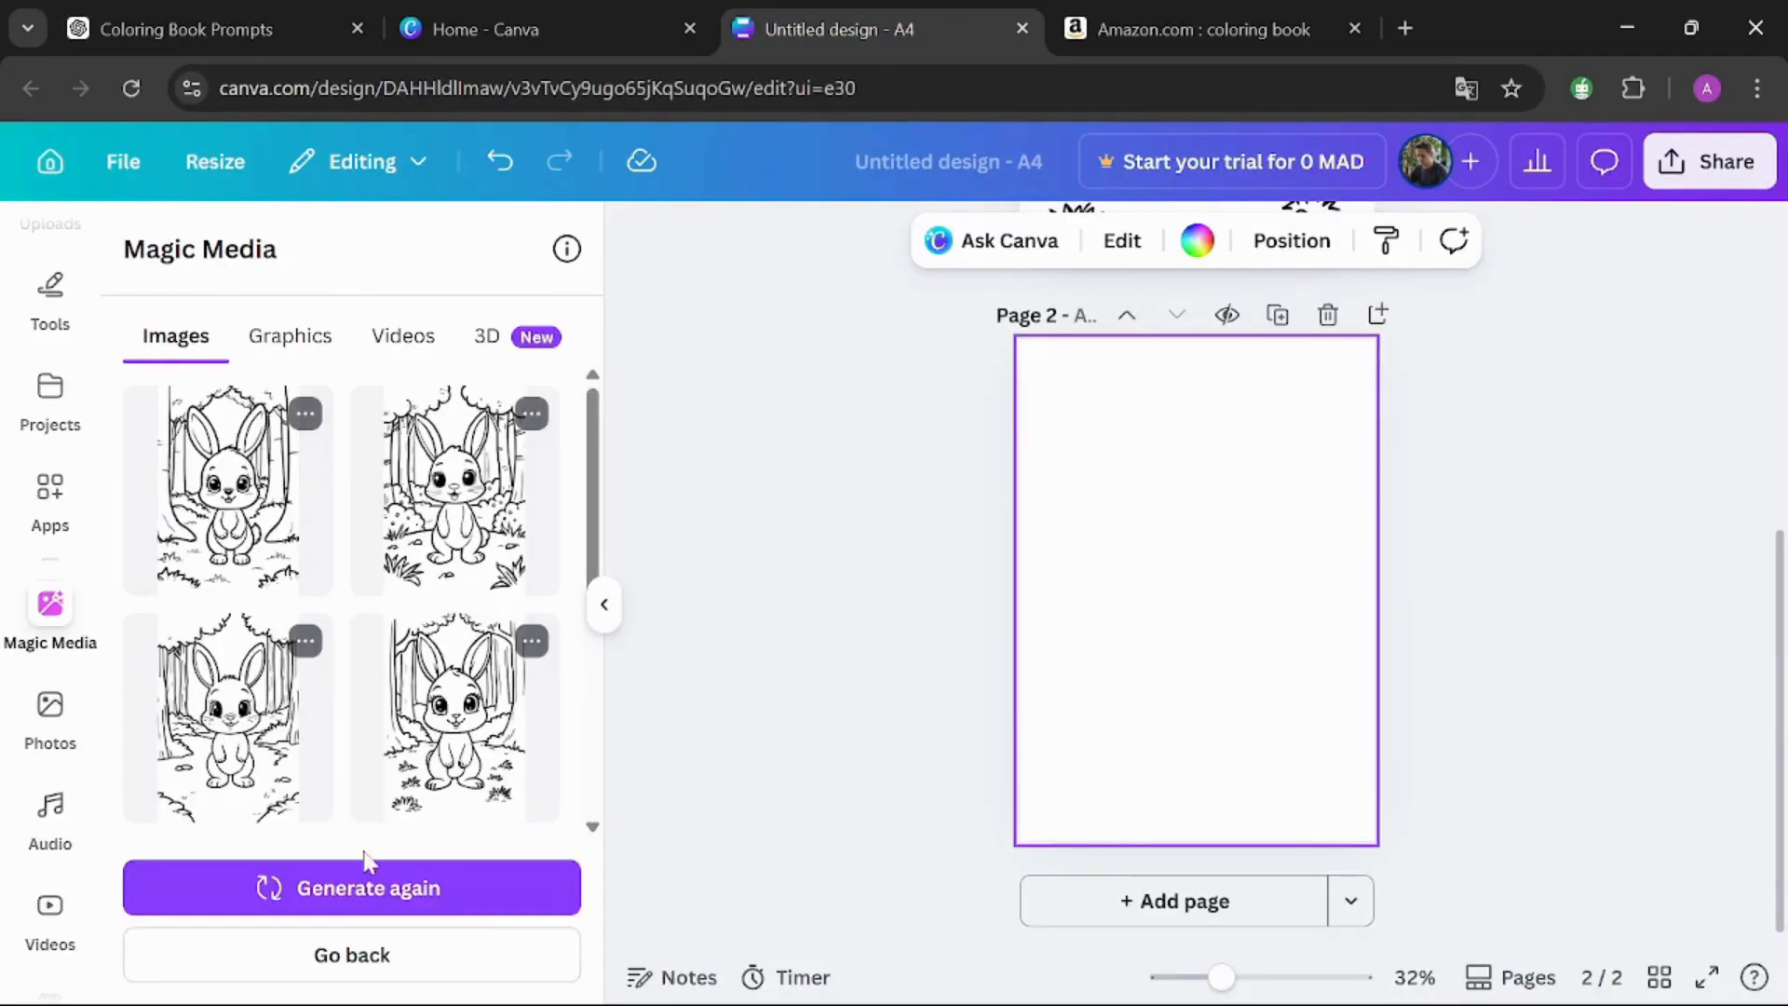
{"action": "left_click", "coordinate": [370, 951]}
{"action": "key", "text": "ctrl+v"}
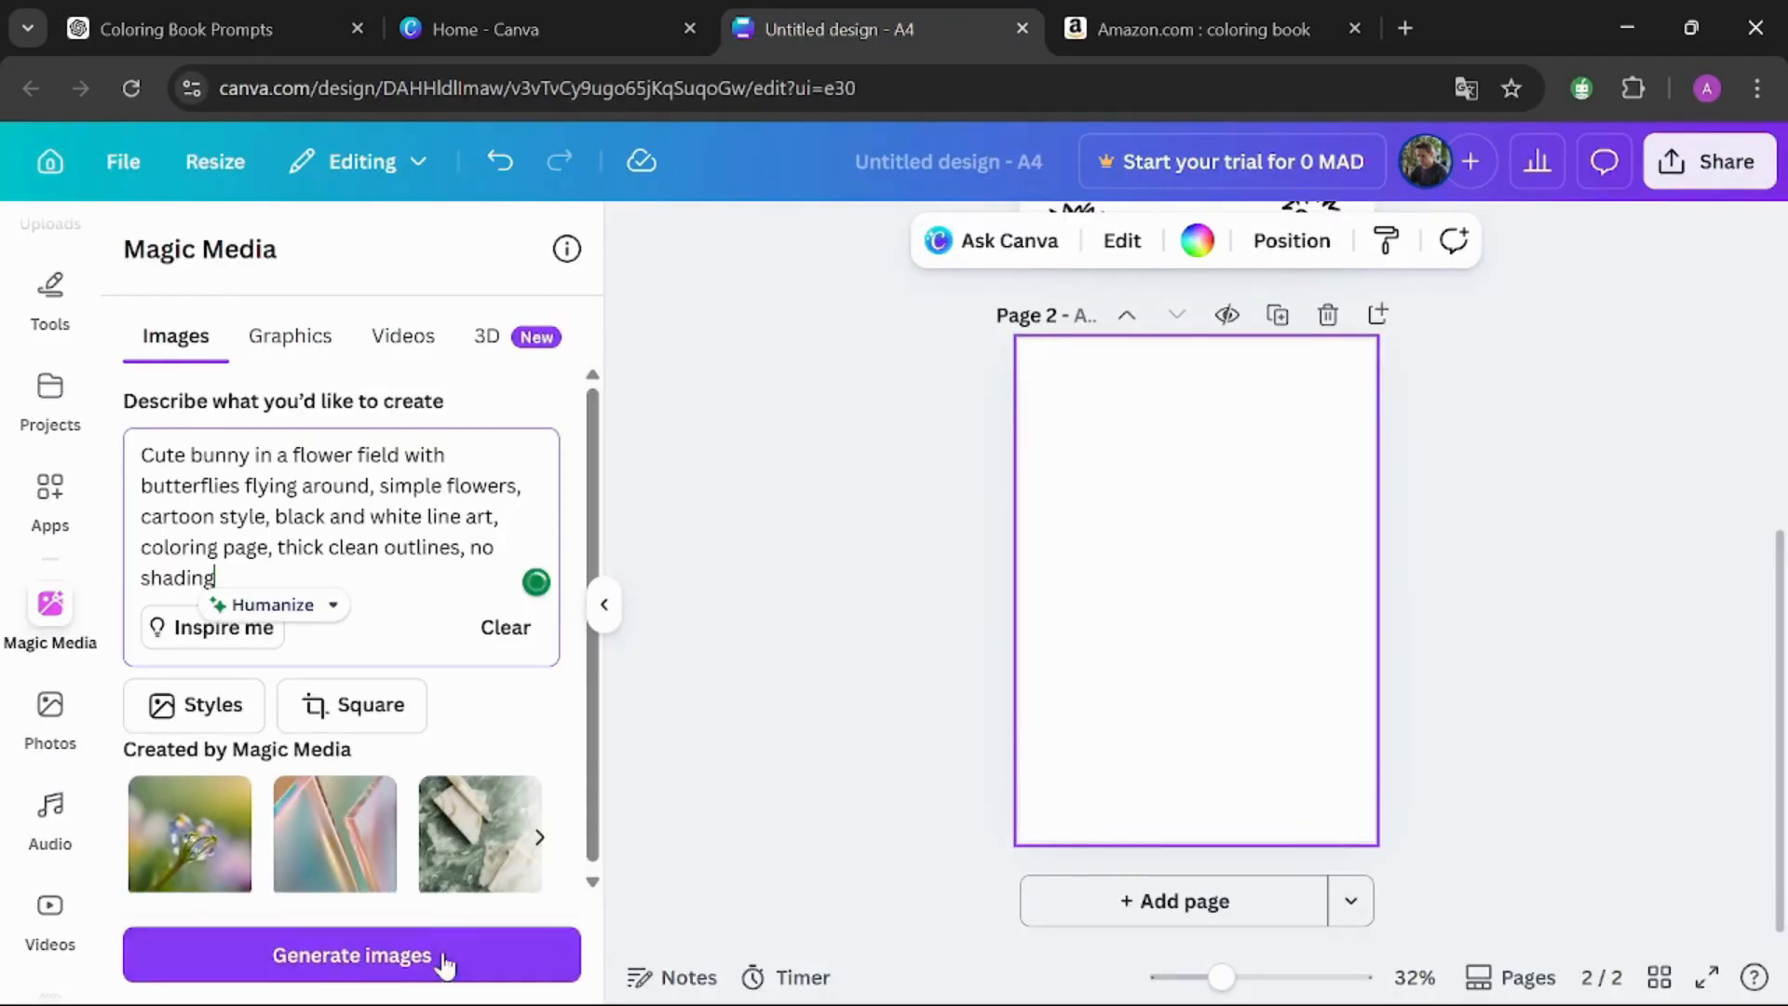
{"action": "left_click", "coordinate": [442, 962]}
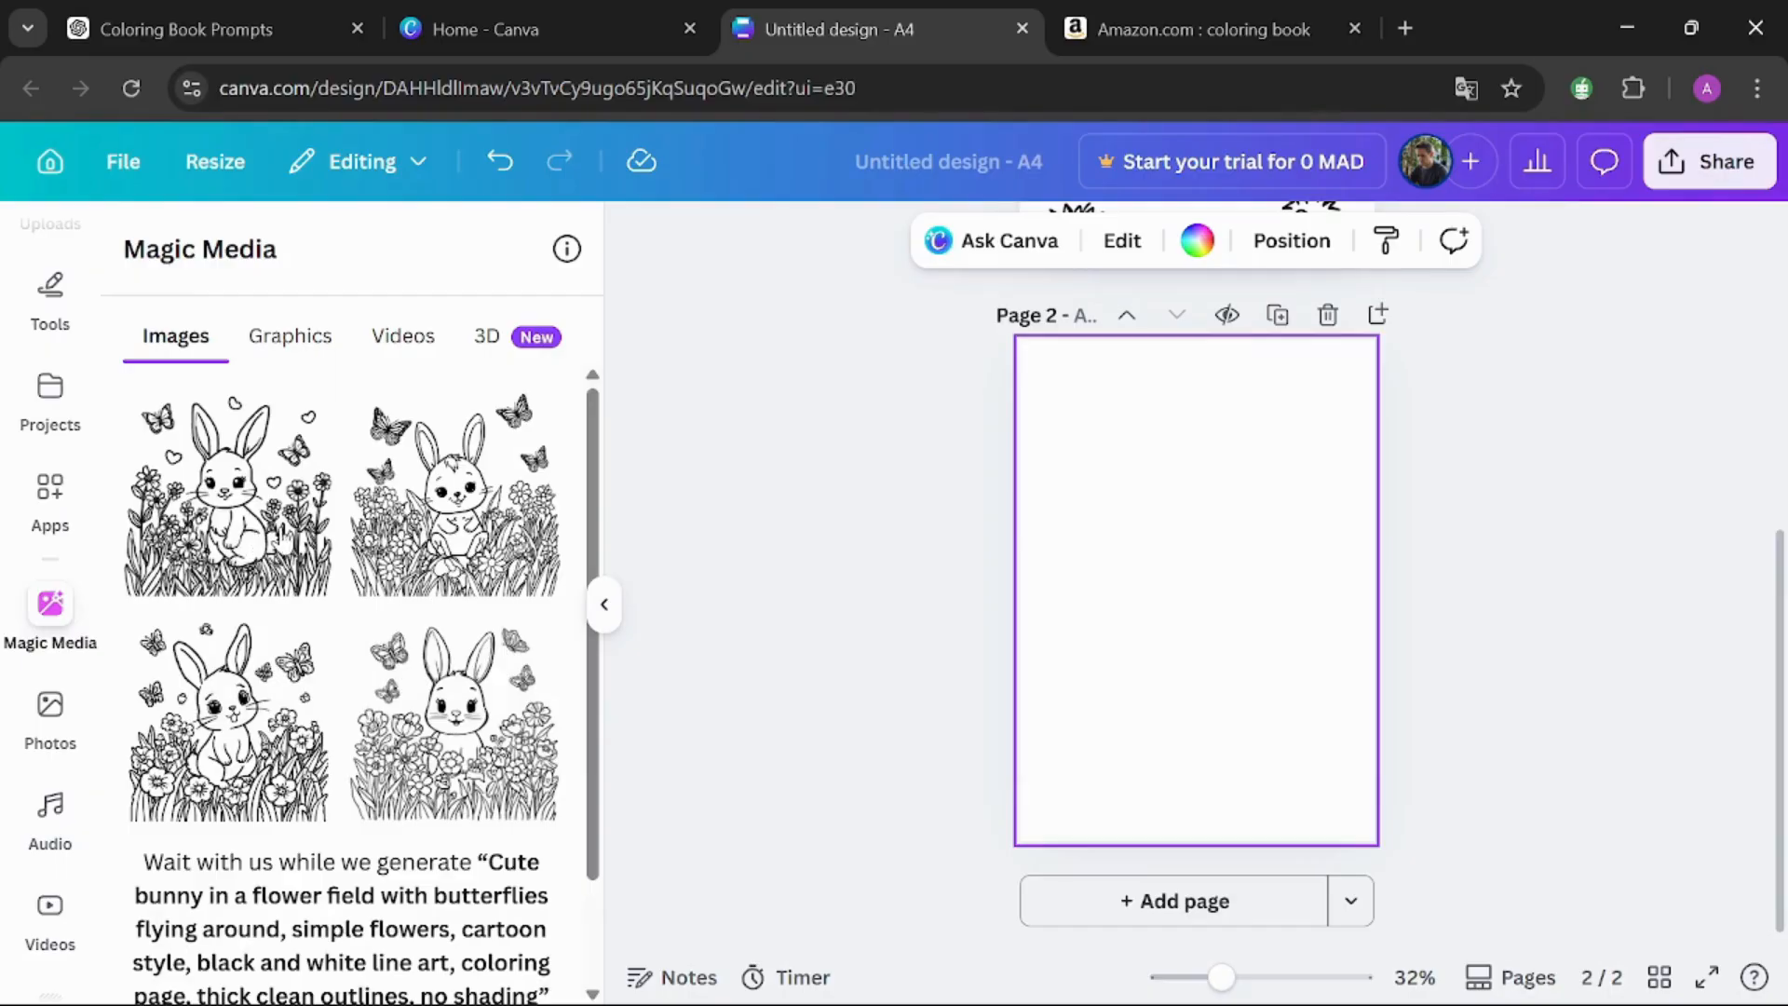
Place the first generated flower field bunny on page 2, stretch it to fill the page, and add a third page.
{"action": "left_click_drag", "start_coordinate": [279, 538], "coordinate": [1085, 449]}
{"action": "left_click_drag", "start_coordinate": [1222, 556], "coordinate": [1375, 712]}
{"action": "left_click_drag", "start_coordinate": [1198, 713], "coordinate": [1198, 841]}
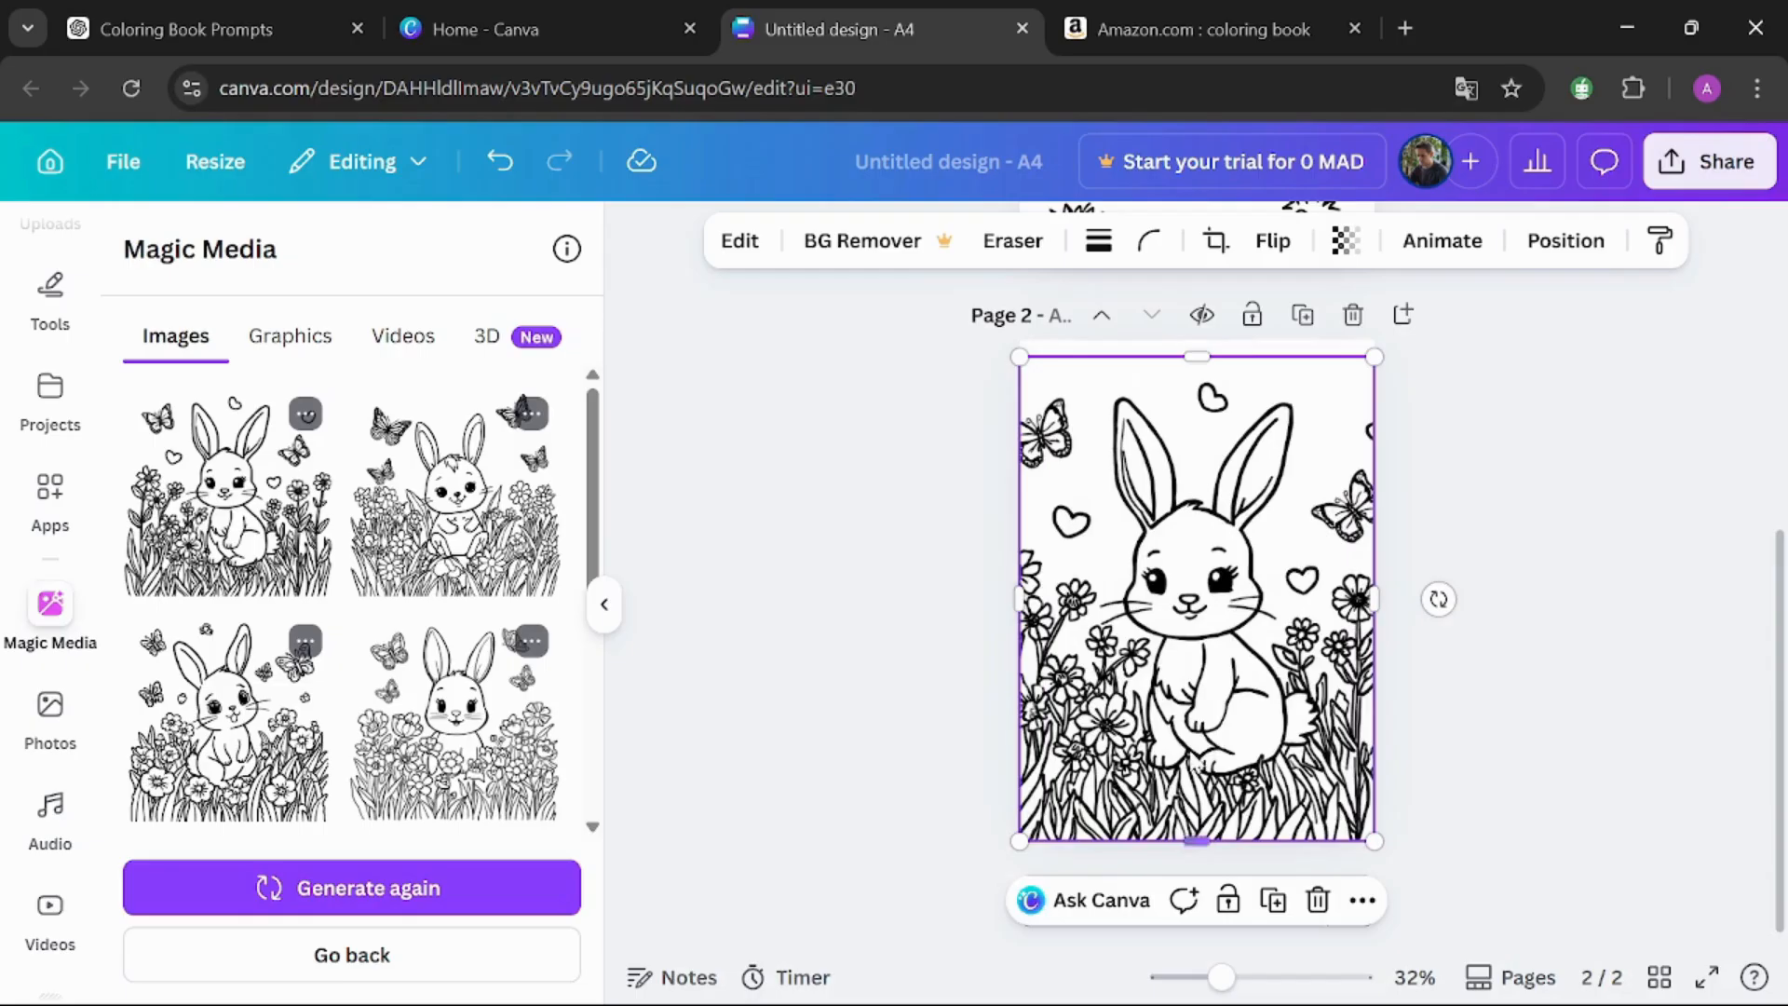
{"action": "left_click_drag", "start_coordinate": [1188, 349], "coordinate": [1196, 334]}
{"action": "left_click", "coordinate": [1464, 505]}
{"action": "left_click", "coordinate": [1281, 925]}
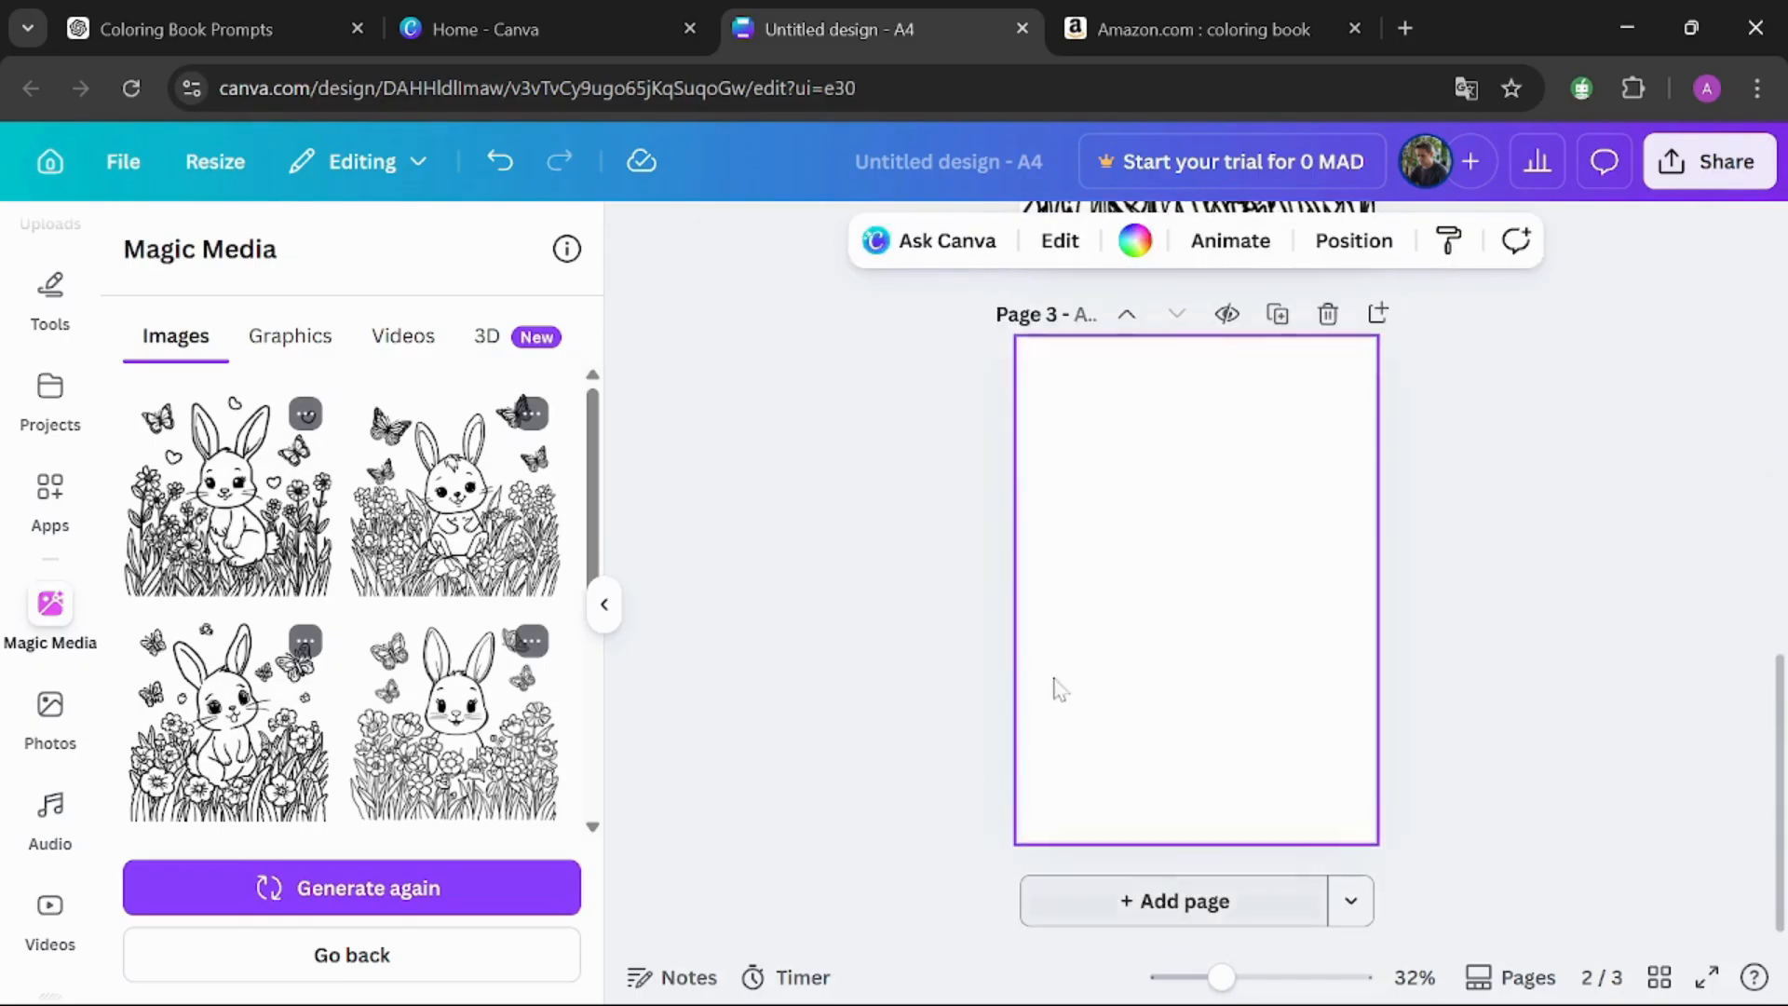
Switch to ChatGPT and copy the Canva prompt of Page 3 – The River.
{"action": "left_click", "coordinate": [177, 29]}
{"action": "scroll", "coordinate": [745, 562], "scroll_direction": "down", "scroll_amount": 1}
{"action": "scroll", "coordinate": [741, 553], "scroll_direction": "down", "scroll_amount": 5}
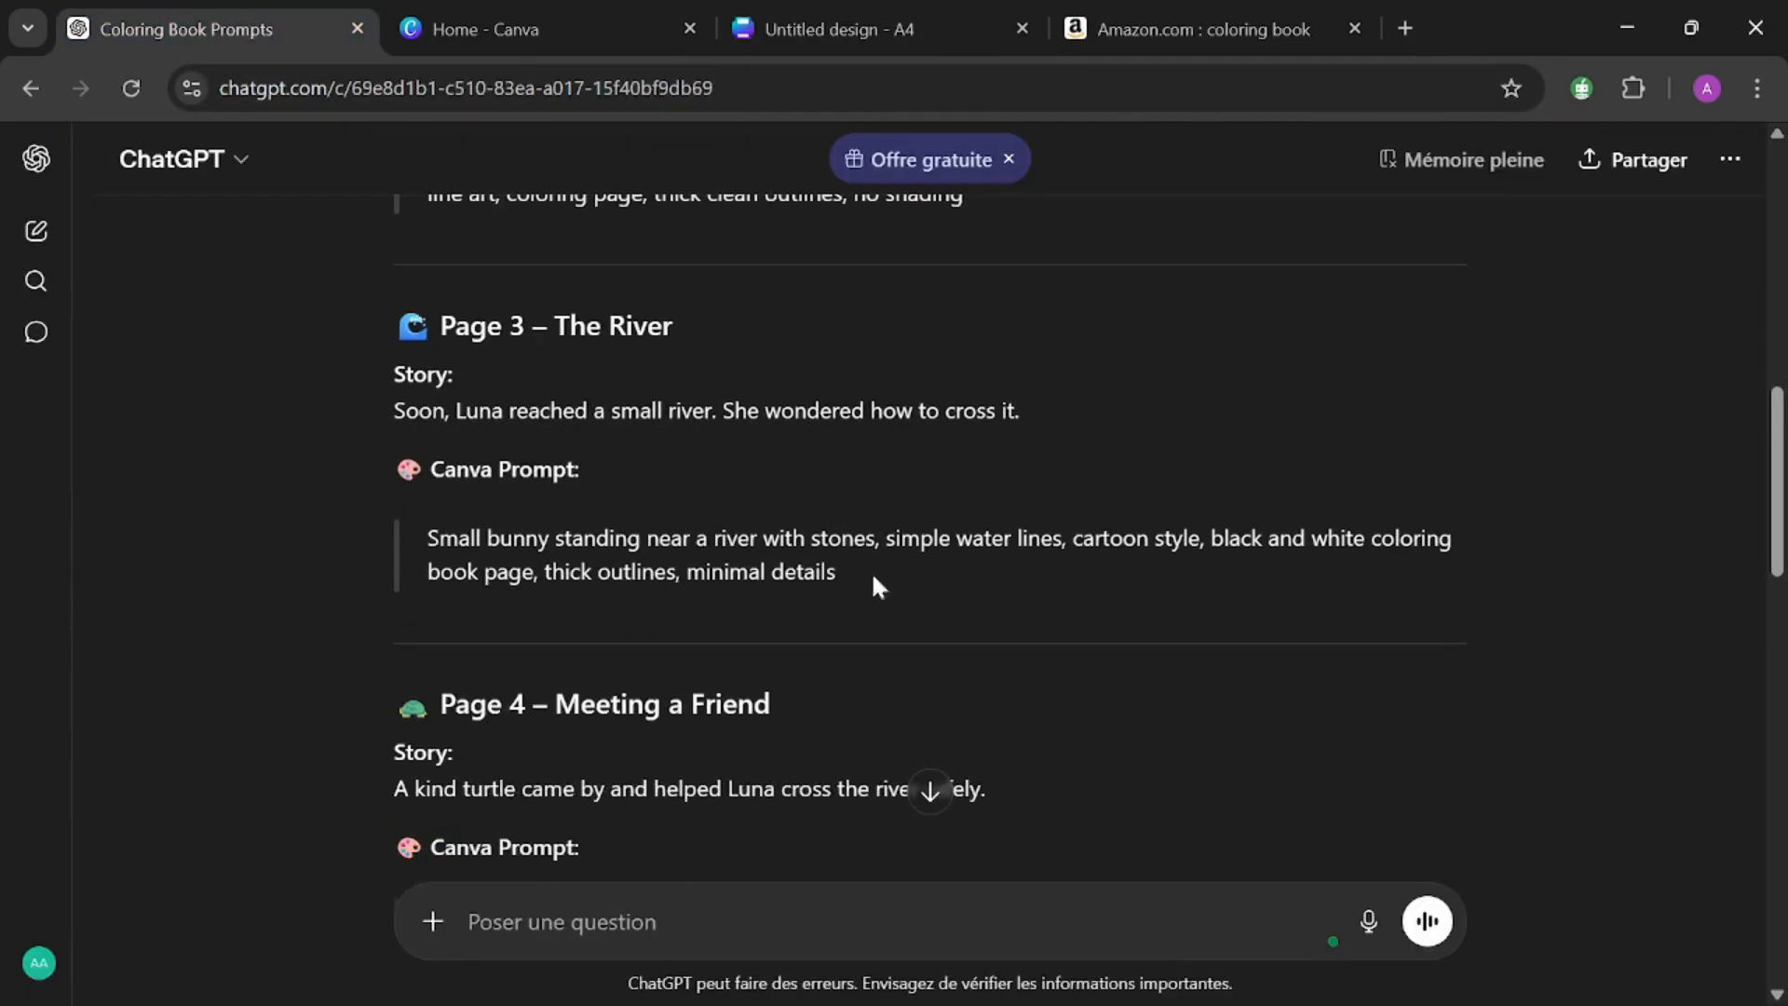
{"action": "left_click_drag", "start_coordinate": [687, 571], "coordinate": [428, 540]}
{"action": "right_click", "coordinate": [430, 551]}
{"action": "left_click", "coordinate": [512, 575]}
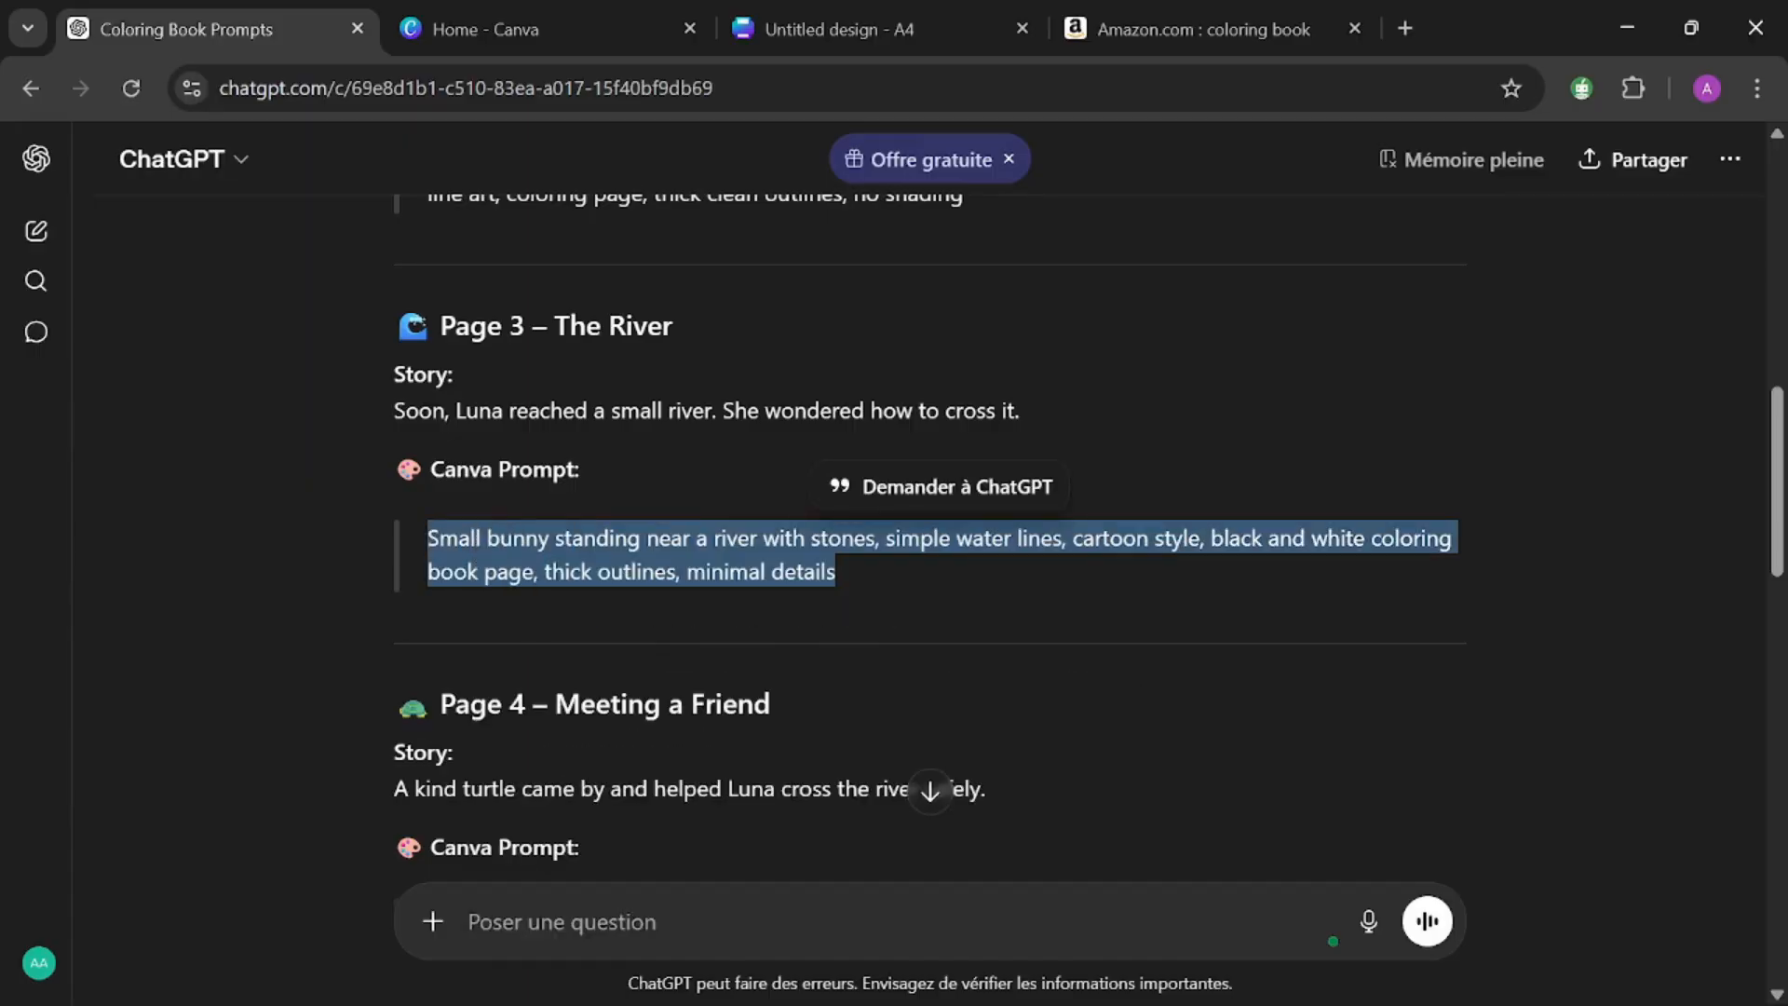
Return to the Canva design and paste the Page 3 river prompt into the Magic Media description.
{"action": "left_click", "coordinate": [794, 42]}
{"action": "left_click", "coordinate": [363, 952]}
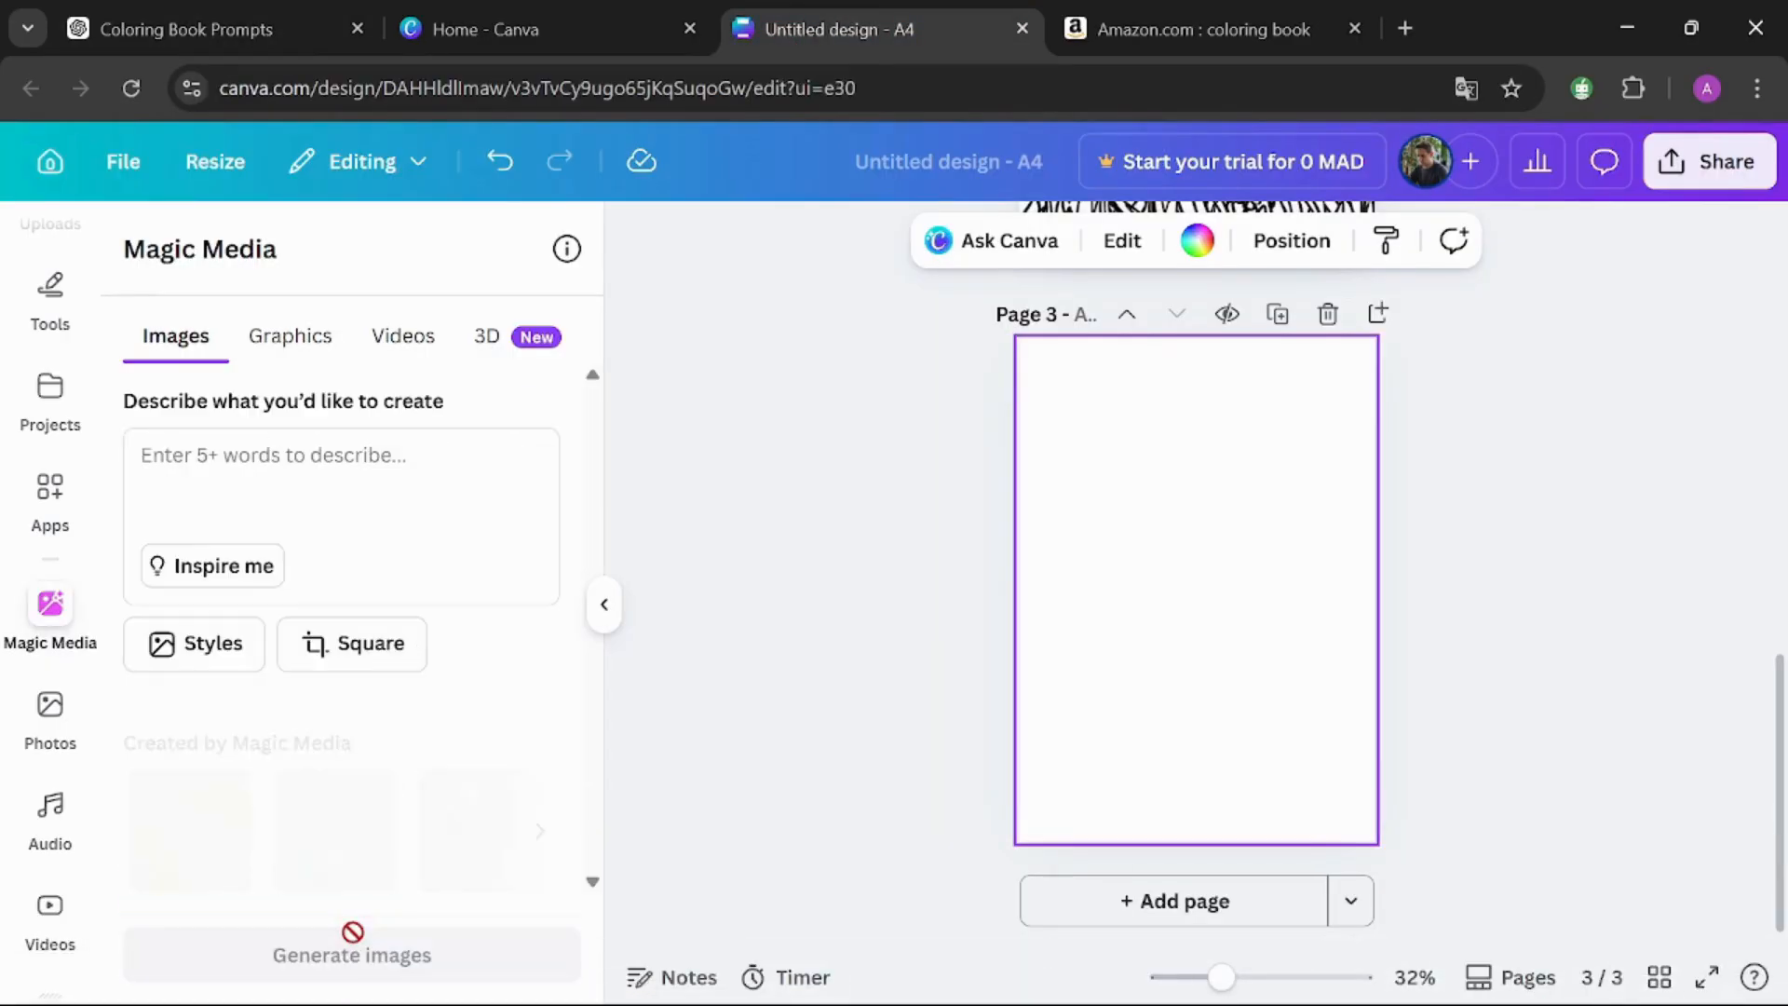
{"action": "key", "text": "ctrl+v"}
{"action": "left_click", "coordinate": [261, 694]}
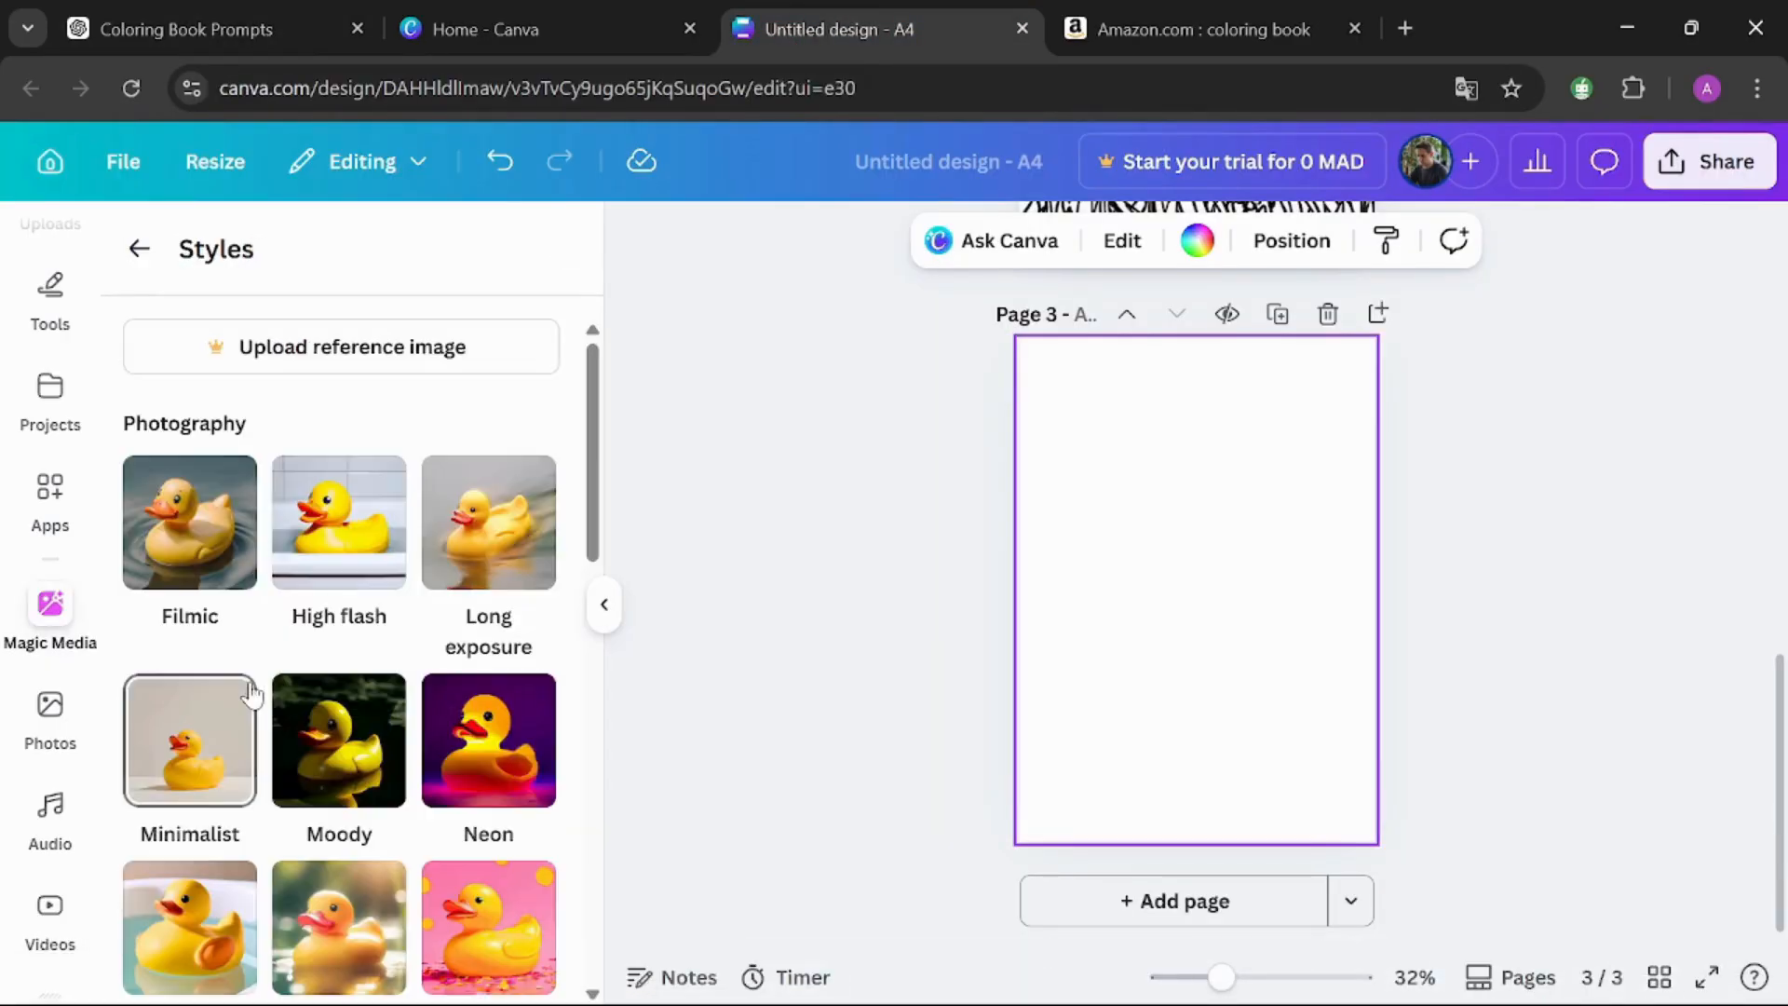
{"action": "scroll", "coordinate": [592, 456], "scroll_direction": "down", "scroll_amount": 10}
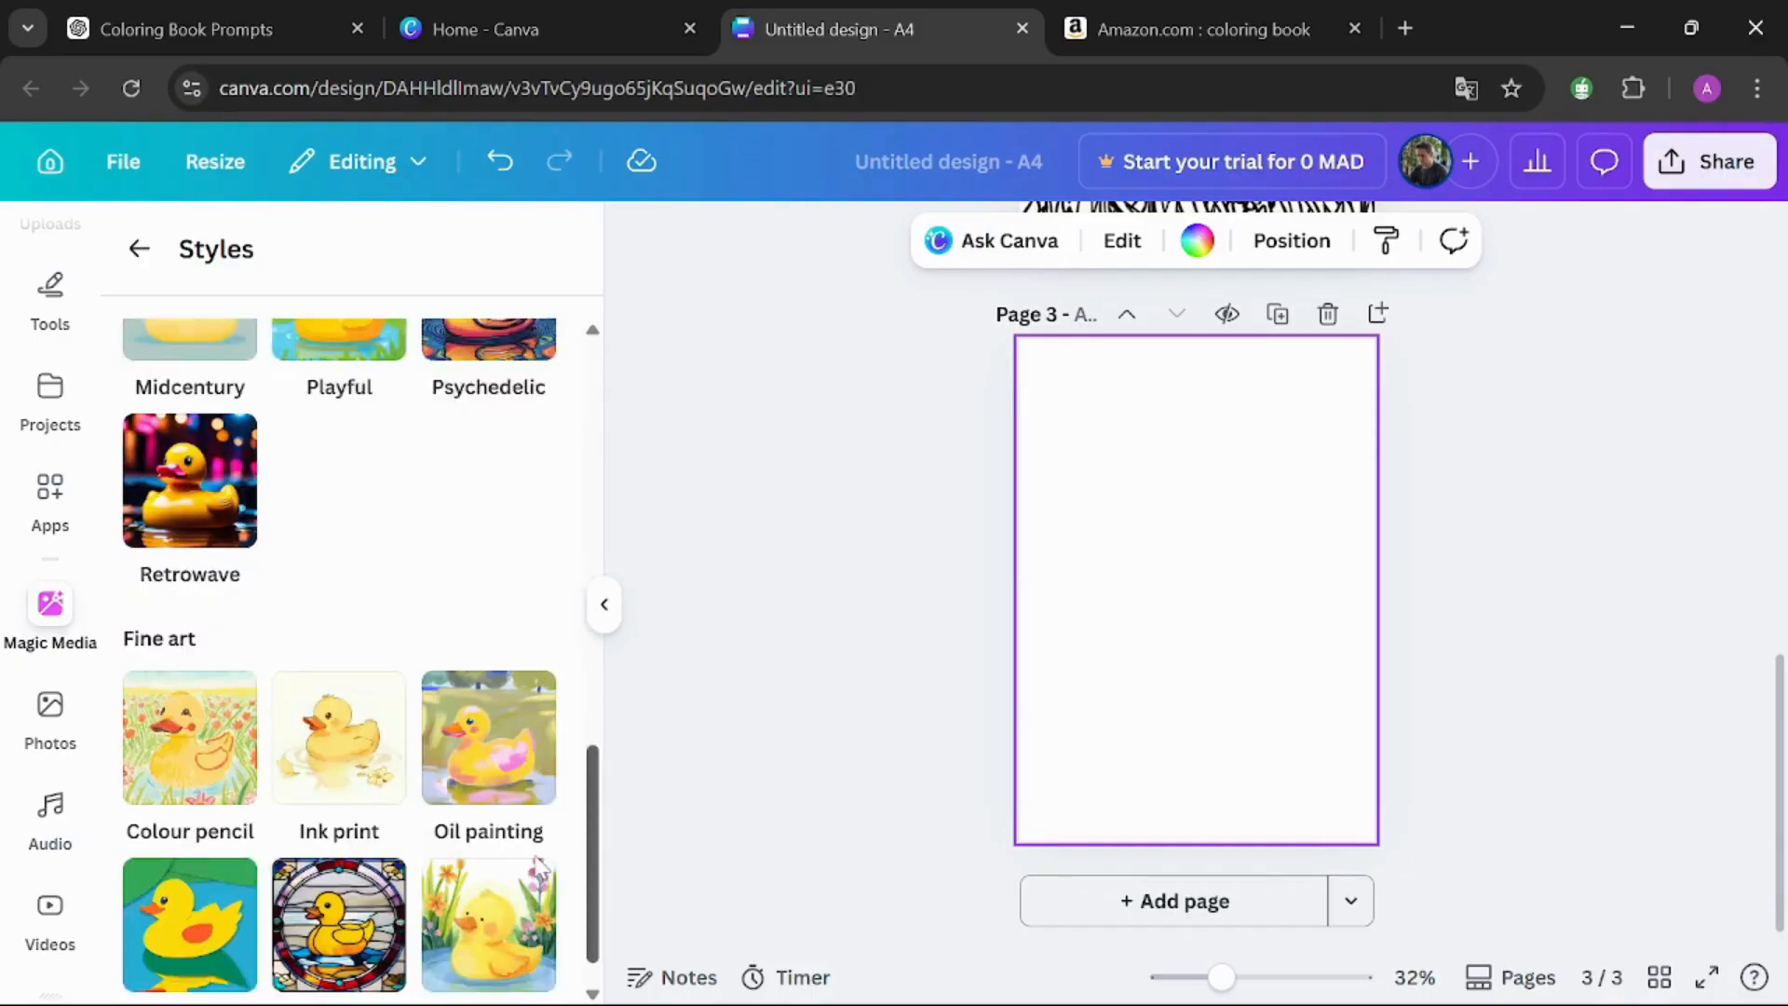
{"action": "left_click", "coordinate": [154, 694]}
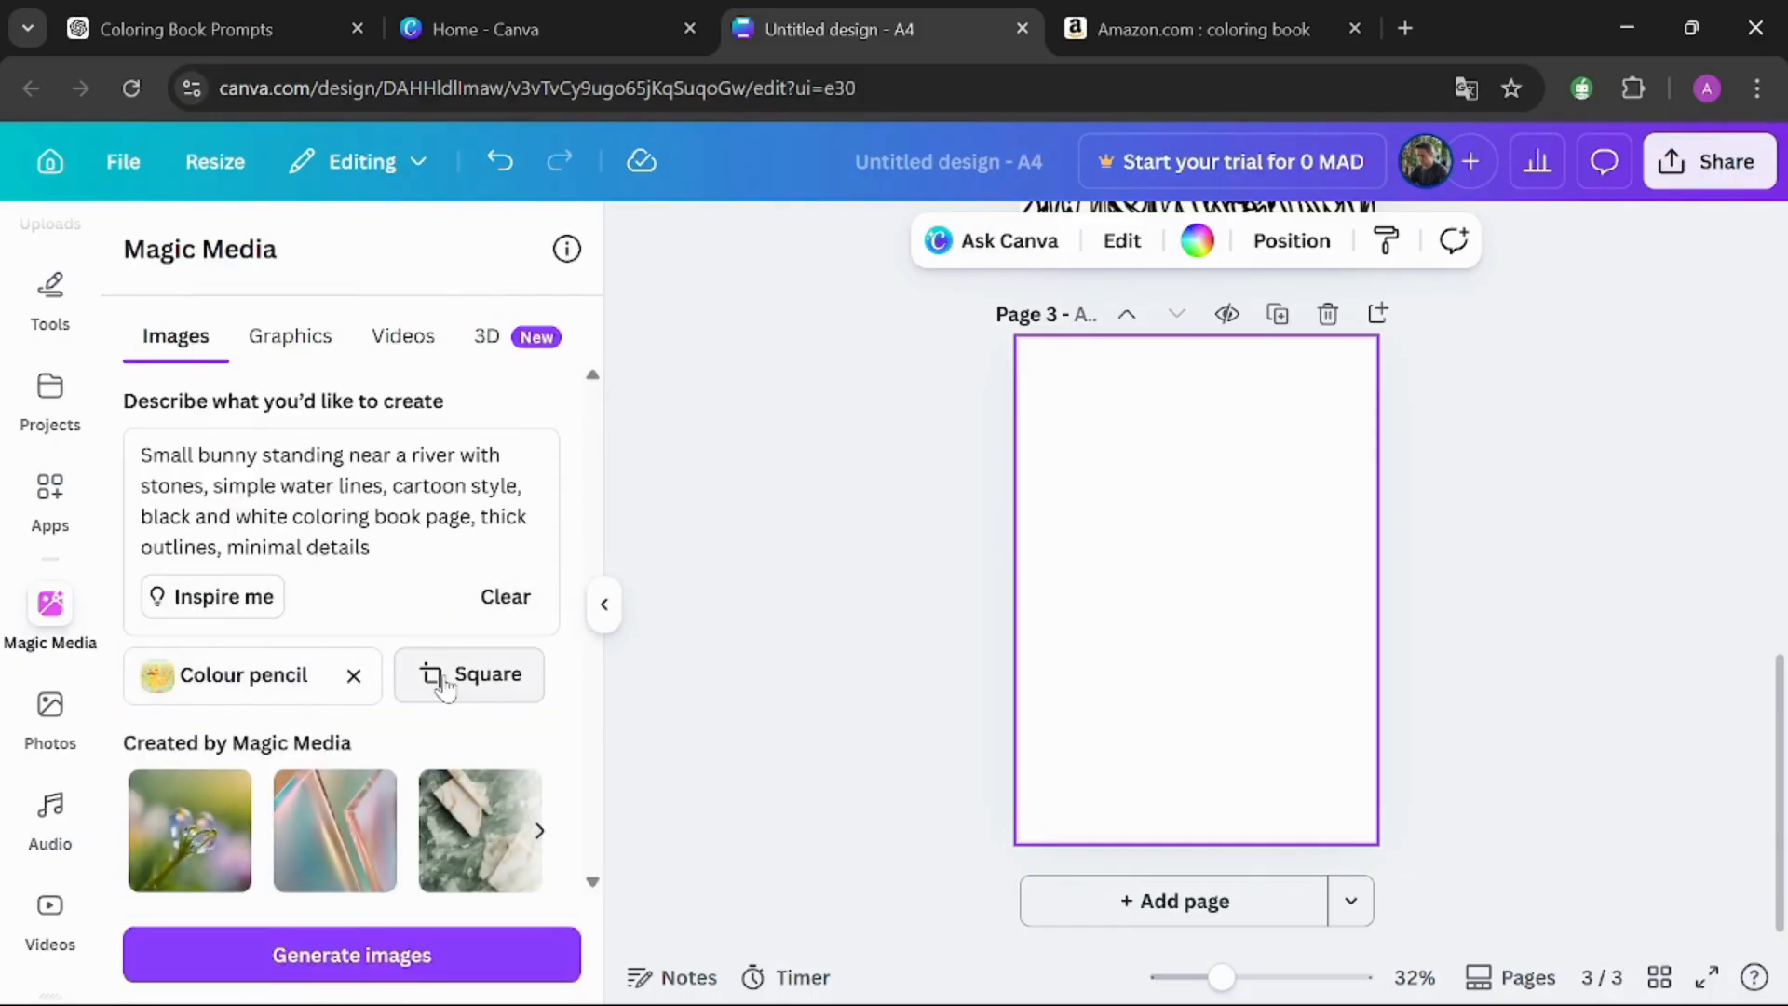
{"action": "left_click", "coordinate": [355, 677]}
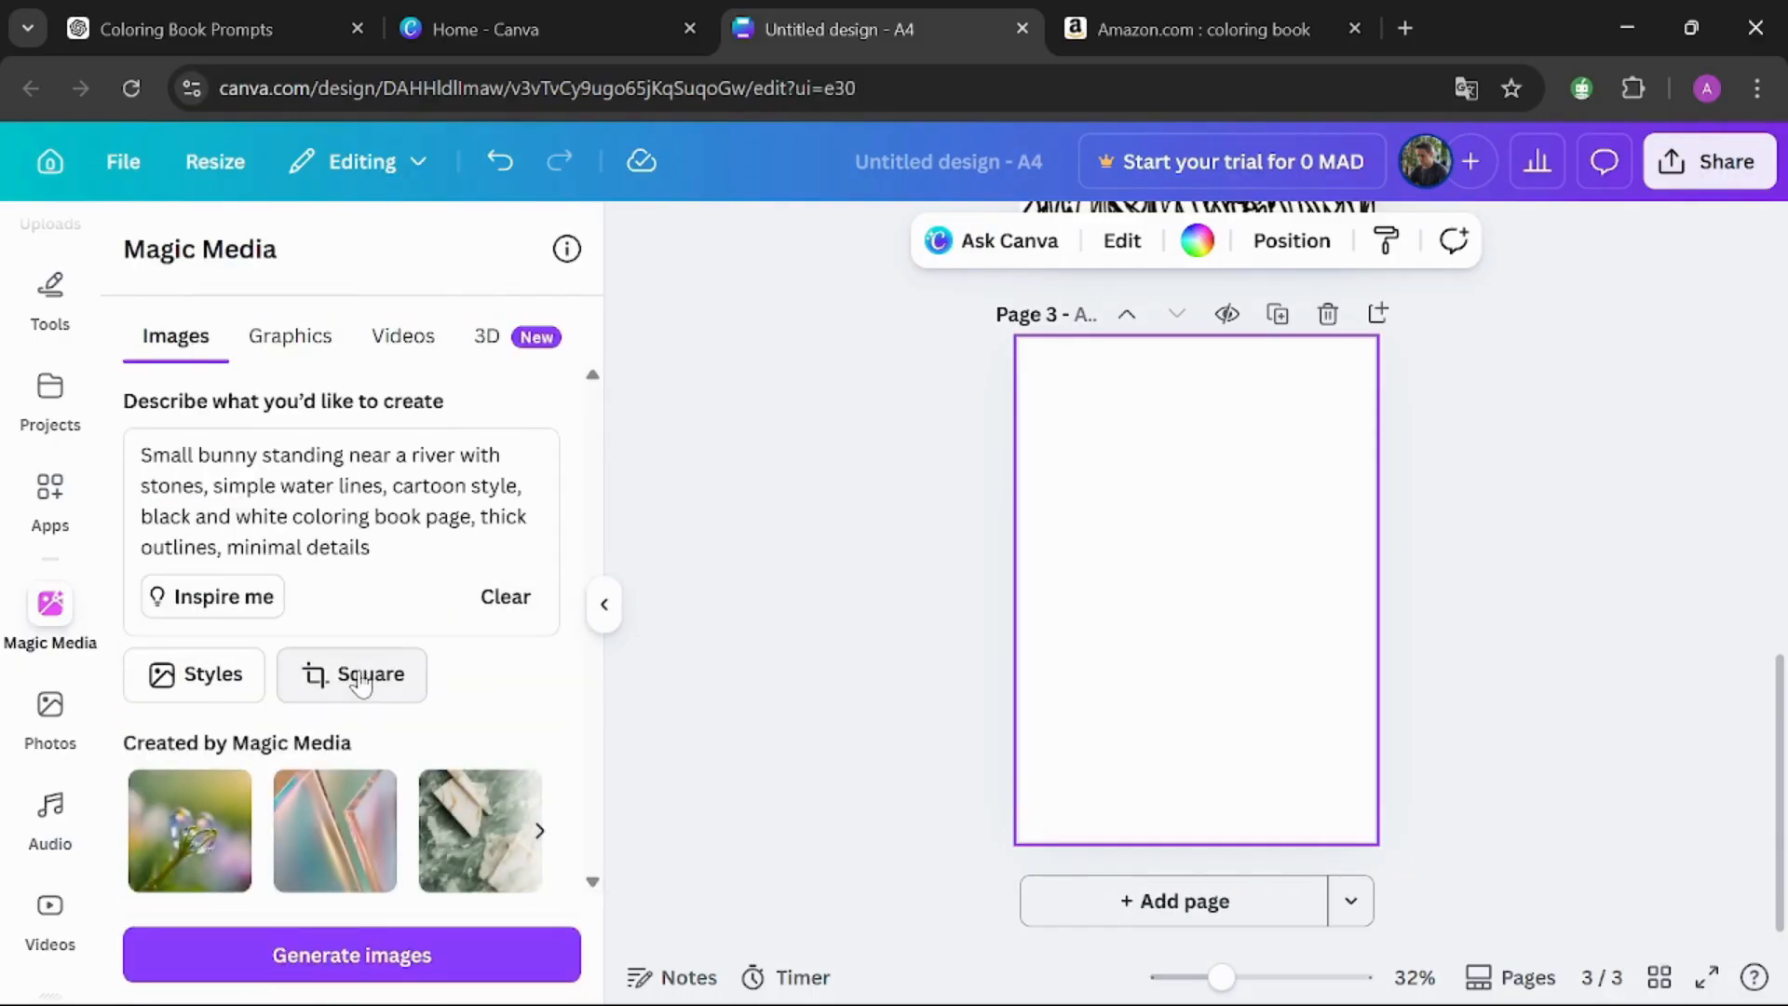
Generate Magic Media images from the river prompt in Portrait format without a style.
{"action": "left_click", "coordinate": [354, 675]}
{"action": "left_click", "coordinate": [492, 387]}
{"action": "left_click", "coordinate": [488, 948]}
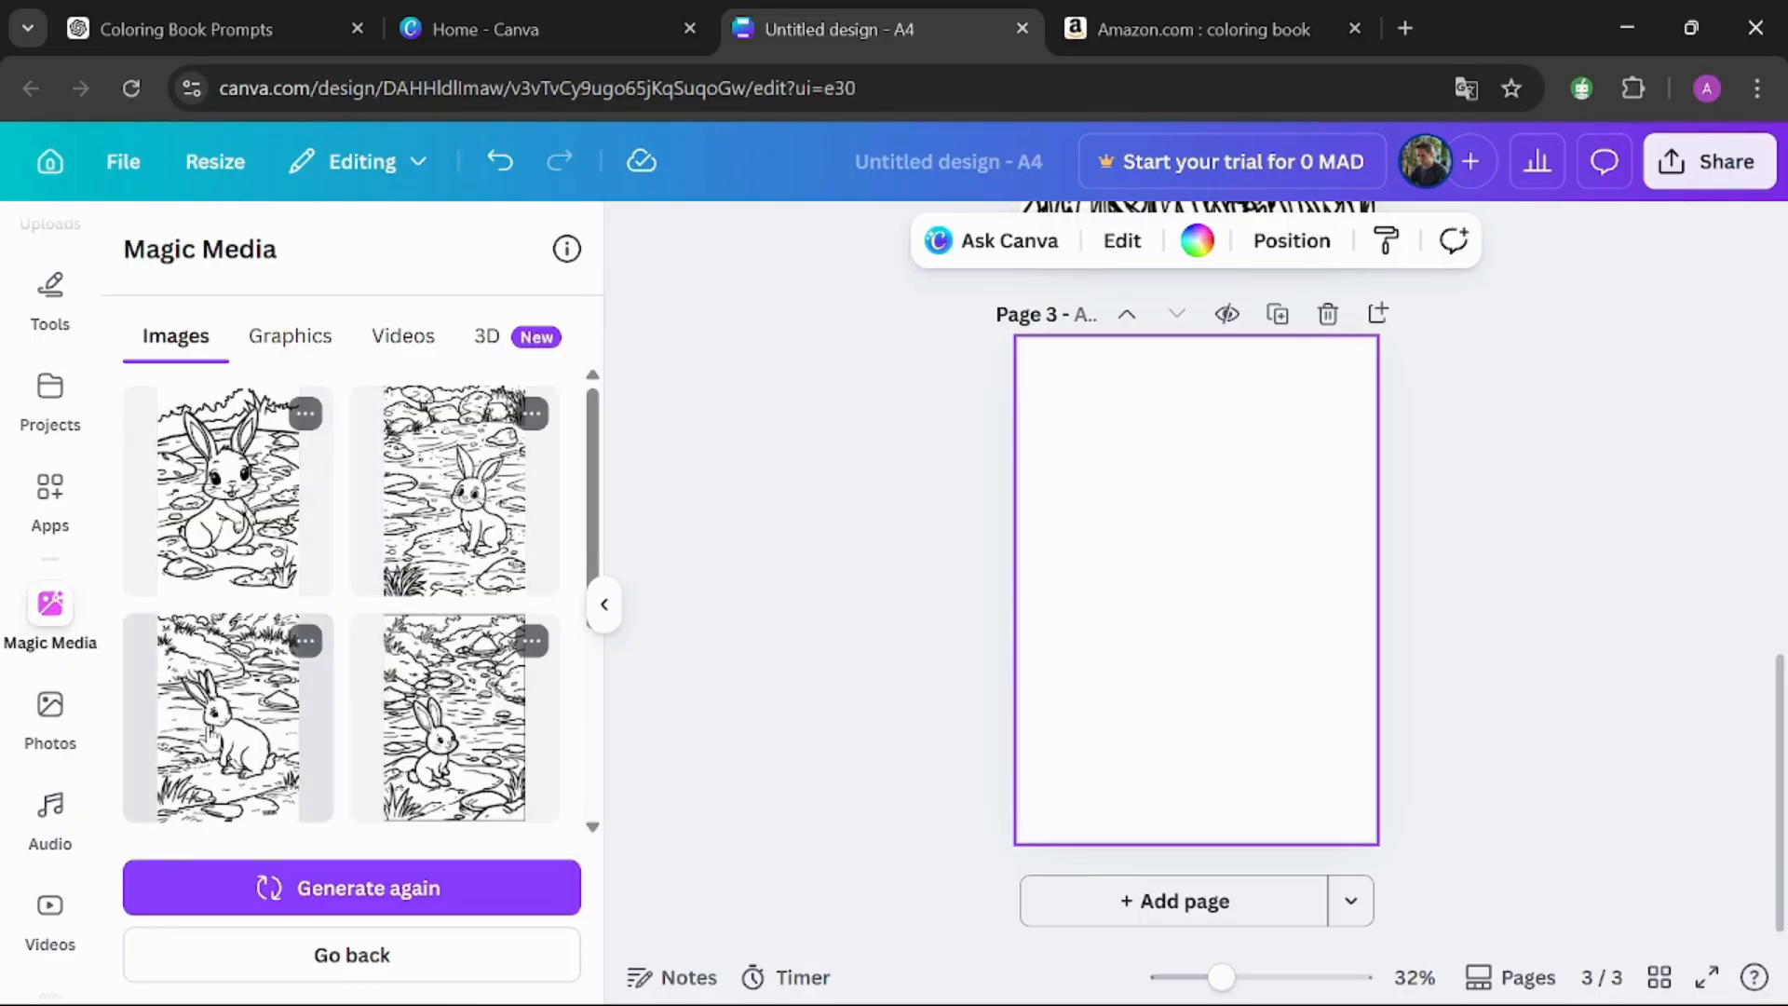
Place the third generated river bunny image on page 3 and enlarge it to fill the page.
{"action": "left_click", "coordinate": [208, 736]}
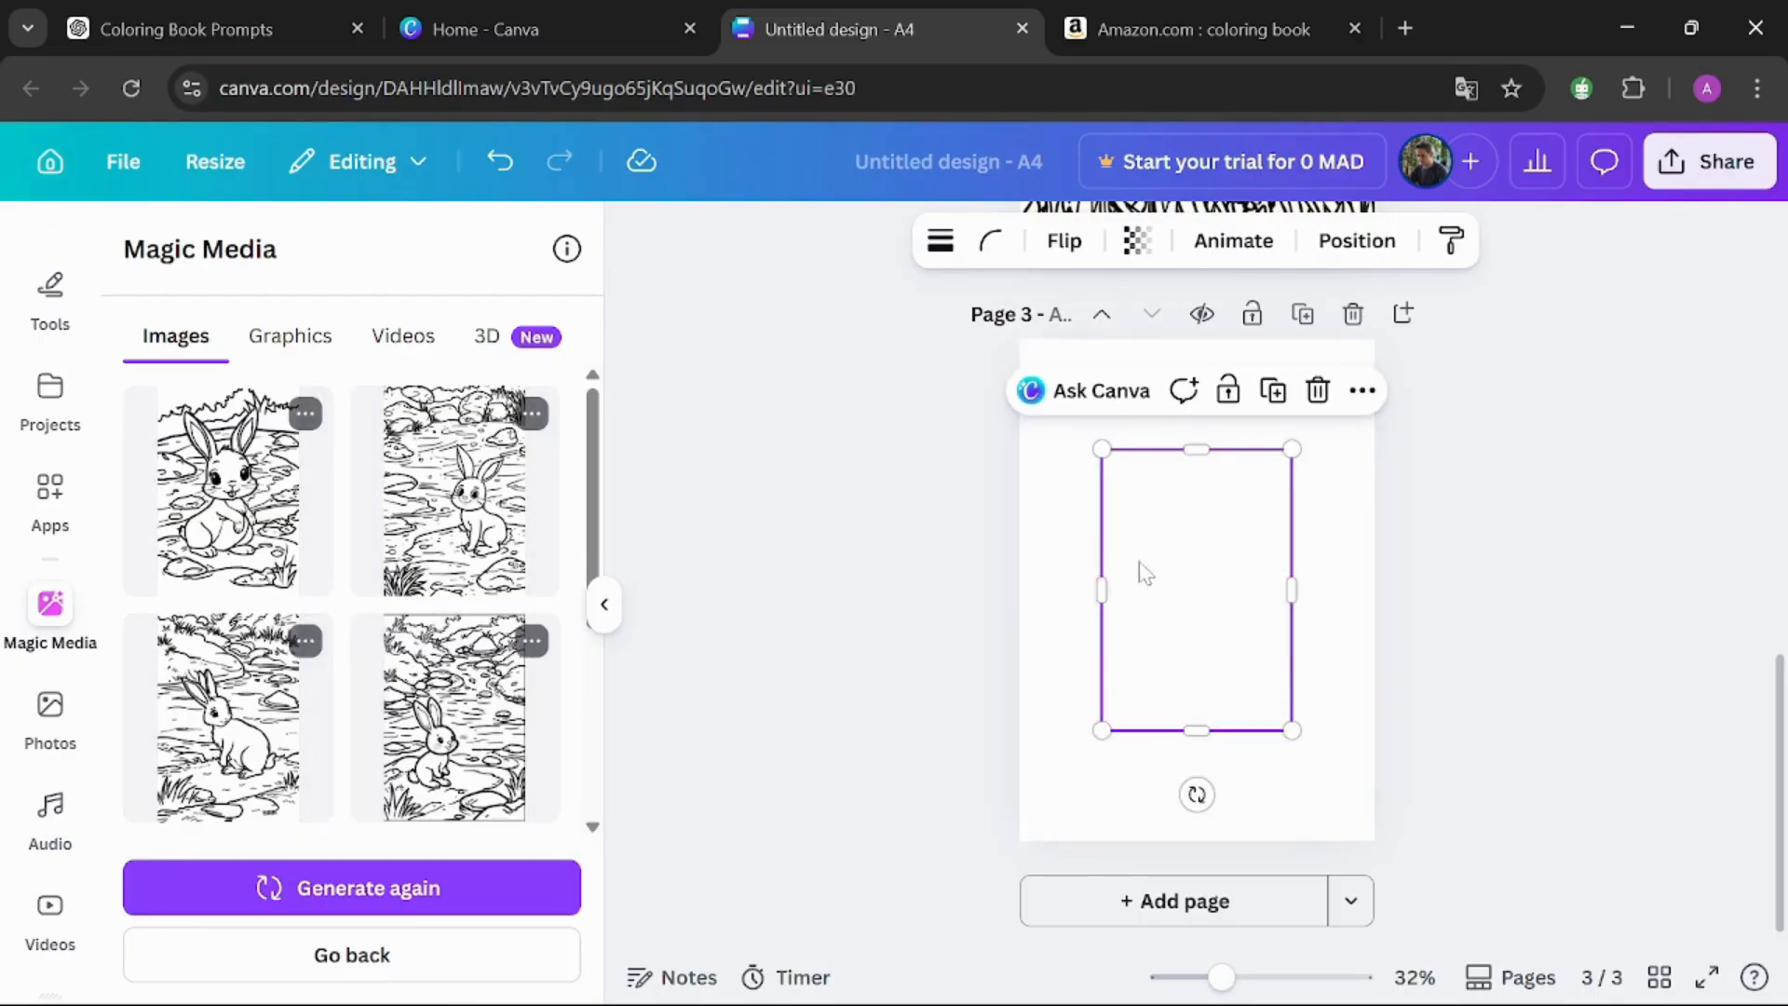
{"action": "left_click_drag", "start_coordinate": [1150, 539], "coordinate": [1115, 480]}
{"action": "left_click_drag", "start_coordinate": [1210, 627], "coordinate": [1381, 839]}
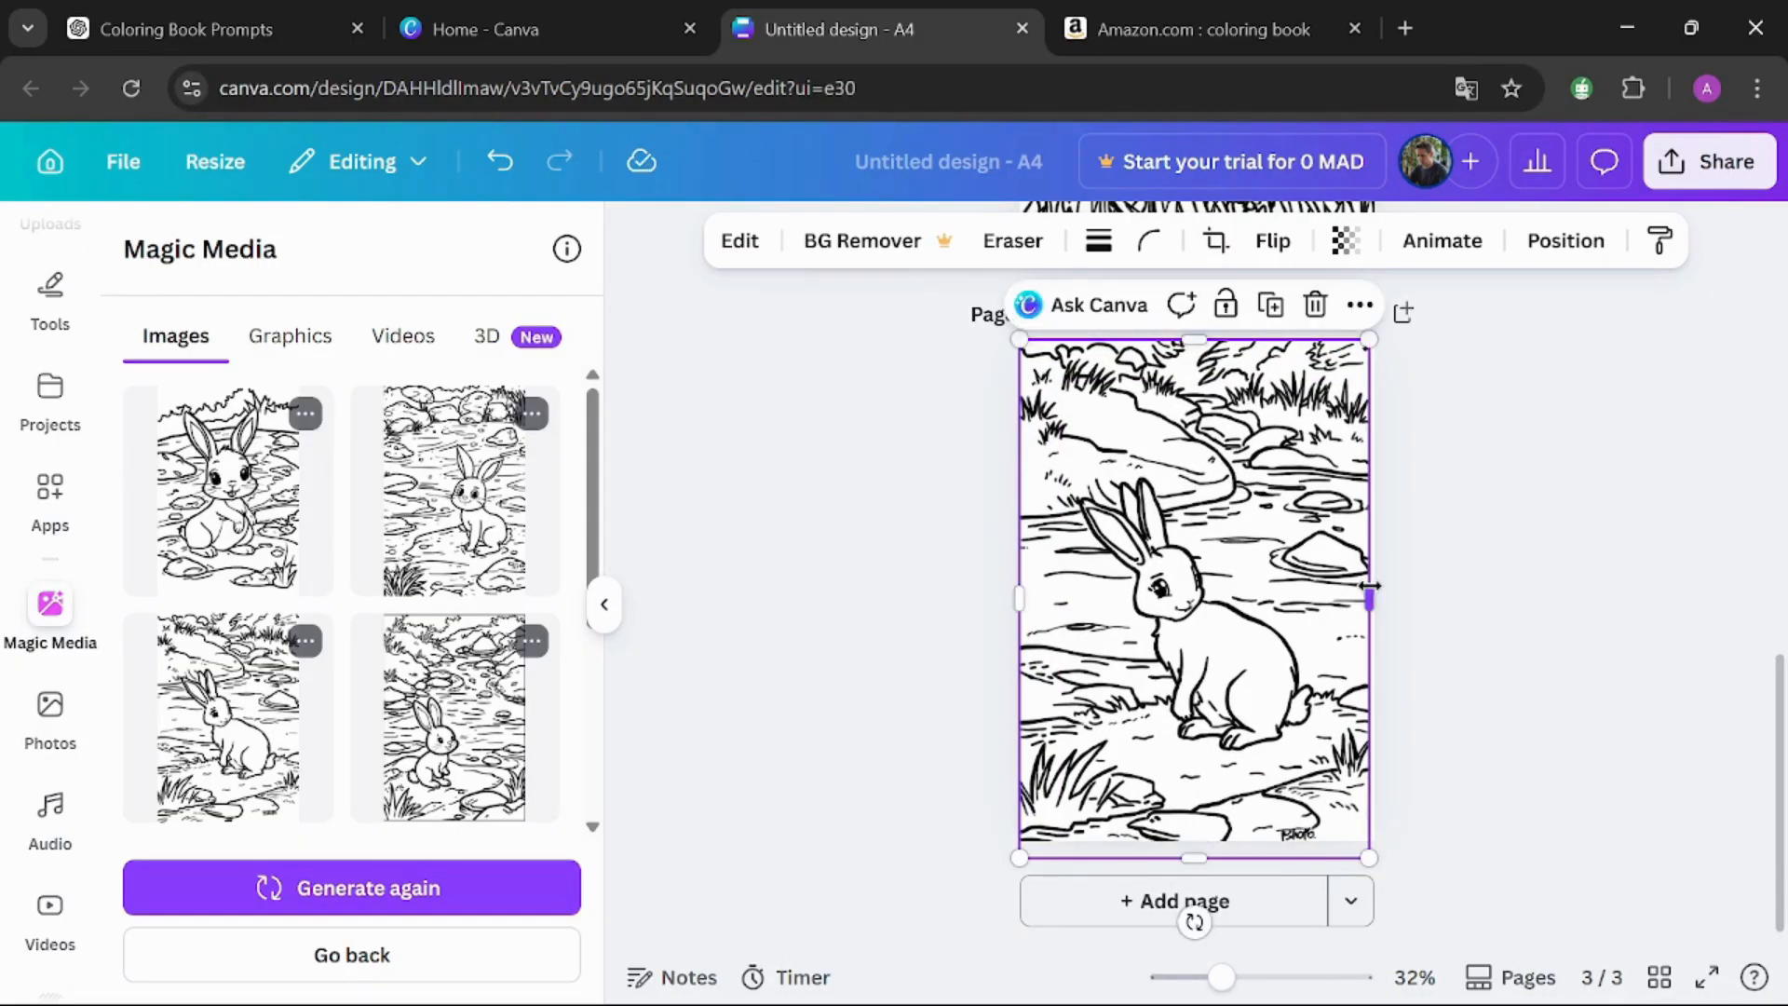
{"action": "left_click", "coordinate": [890, 491]}
Switch to ChatGPT and copy the Canva prompt of Page 4 – Meeting a Friend.
{"action": "left_click", "coordinate": [186, 29]}
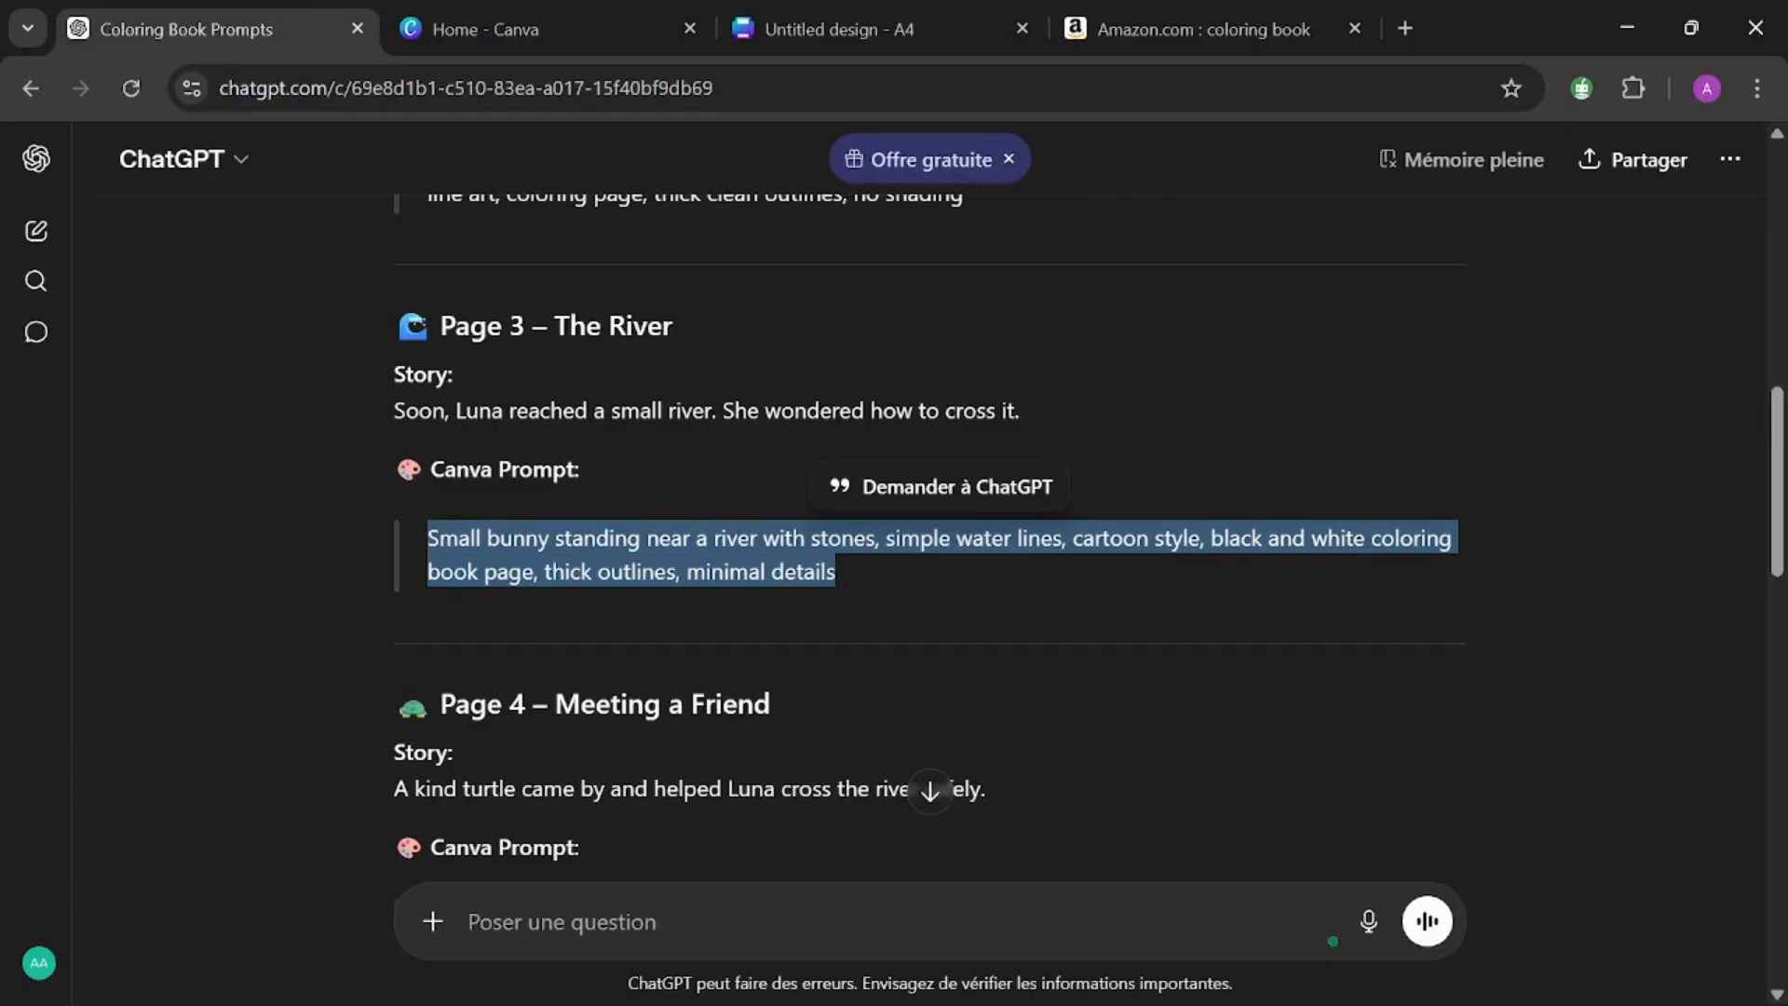
{"action": "scroll", "coordinate": [730, 639], "scroll_direction": "down", "scroll_amount": 4}
{"action": "left_click_drag", "start_coordinate": [730, 639], "coordinate": [618, 581]}
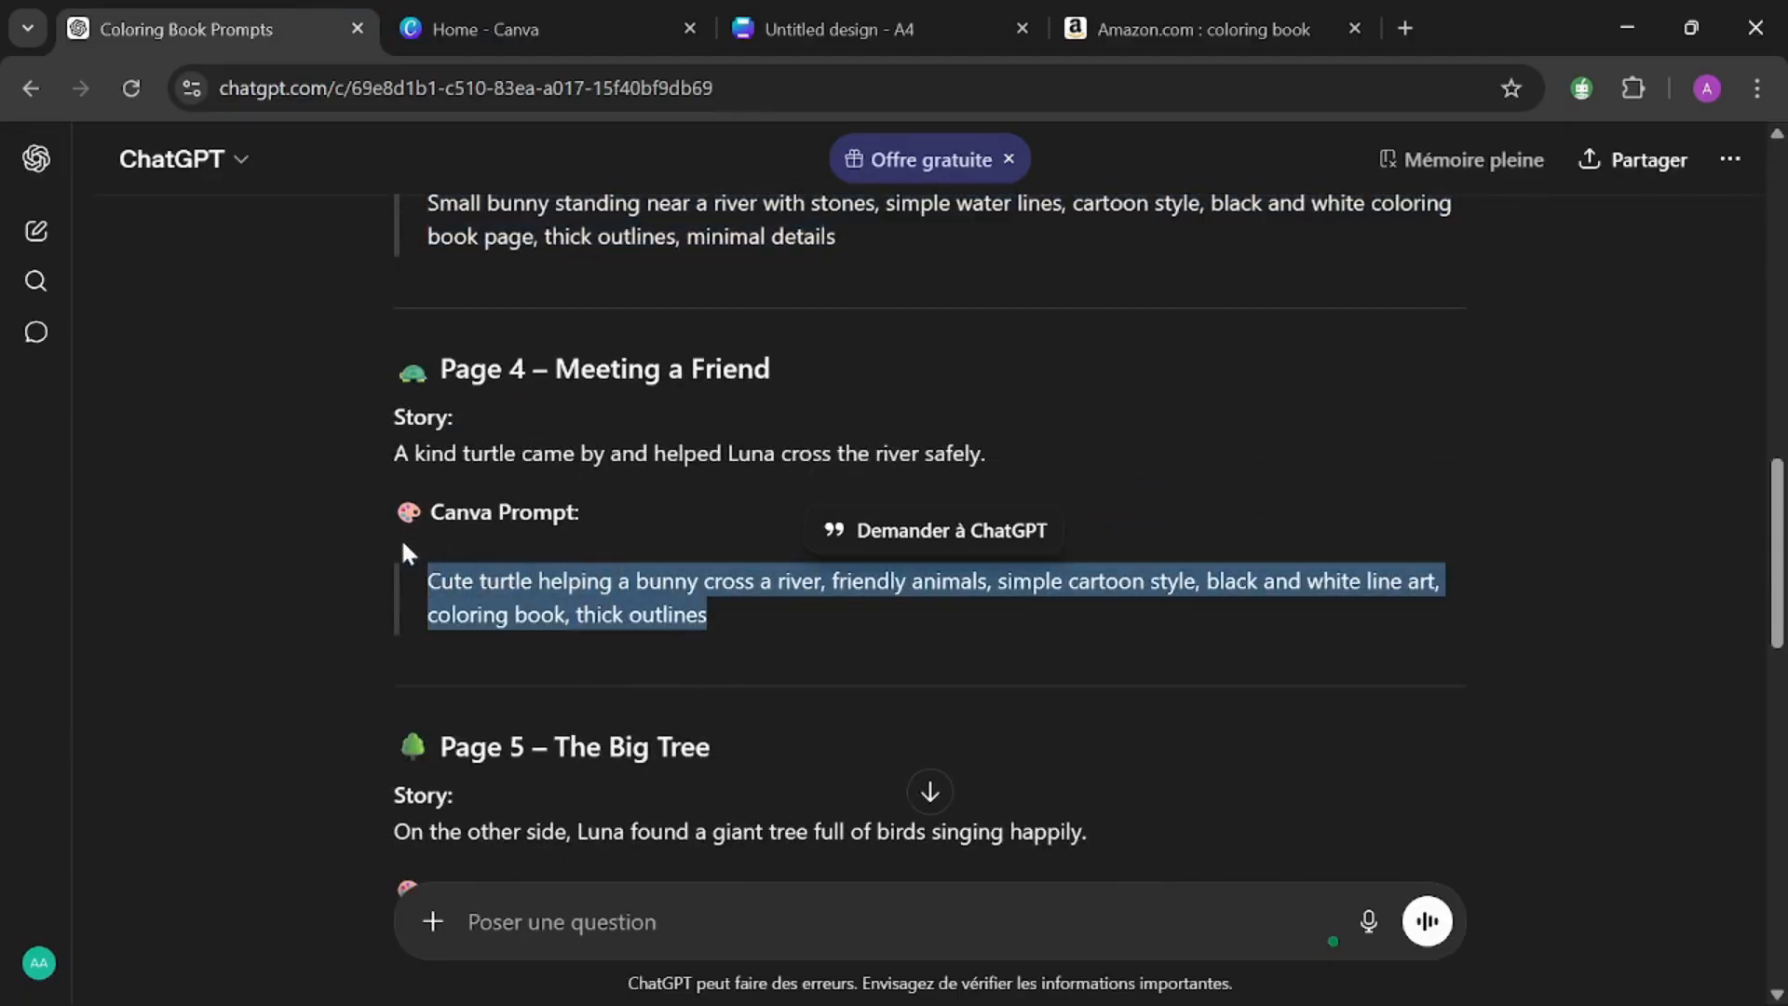
{"action": "right_click", "coordinate": [483, 601]}
{"action": "left_click", "coordinate": [557, 631]}
Return to the Canva design and paste the Page 4 turtle prompt into a fresh Magic Media description.
{"action": "left_click", "coordinate": [885, 29]}
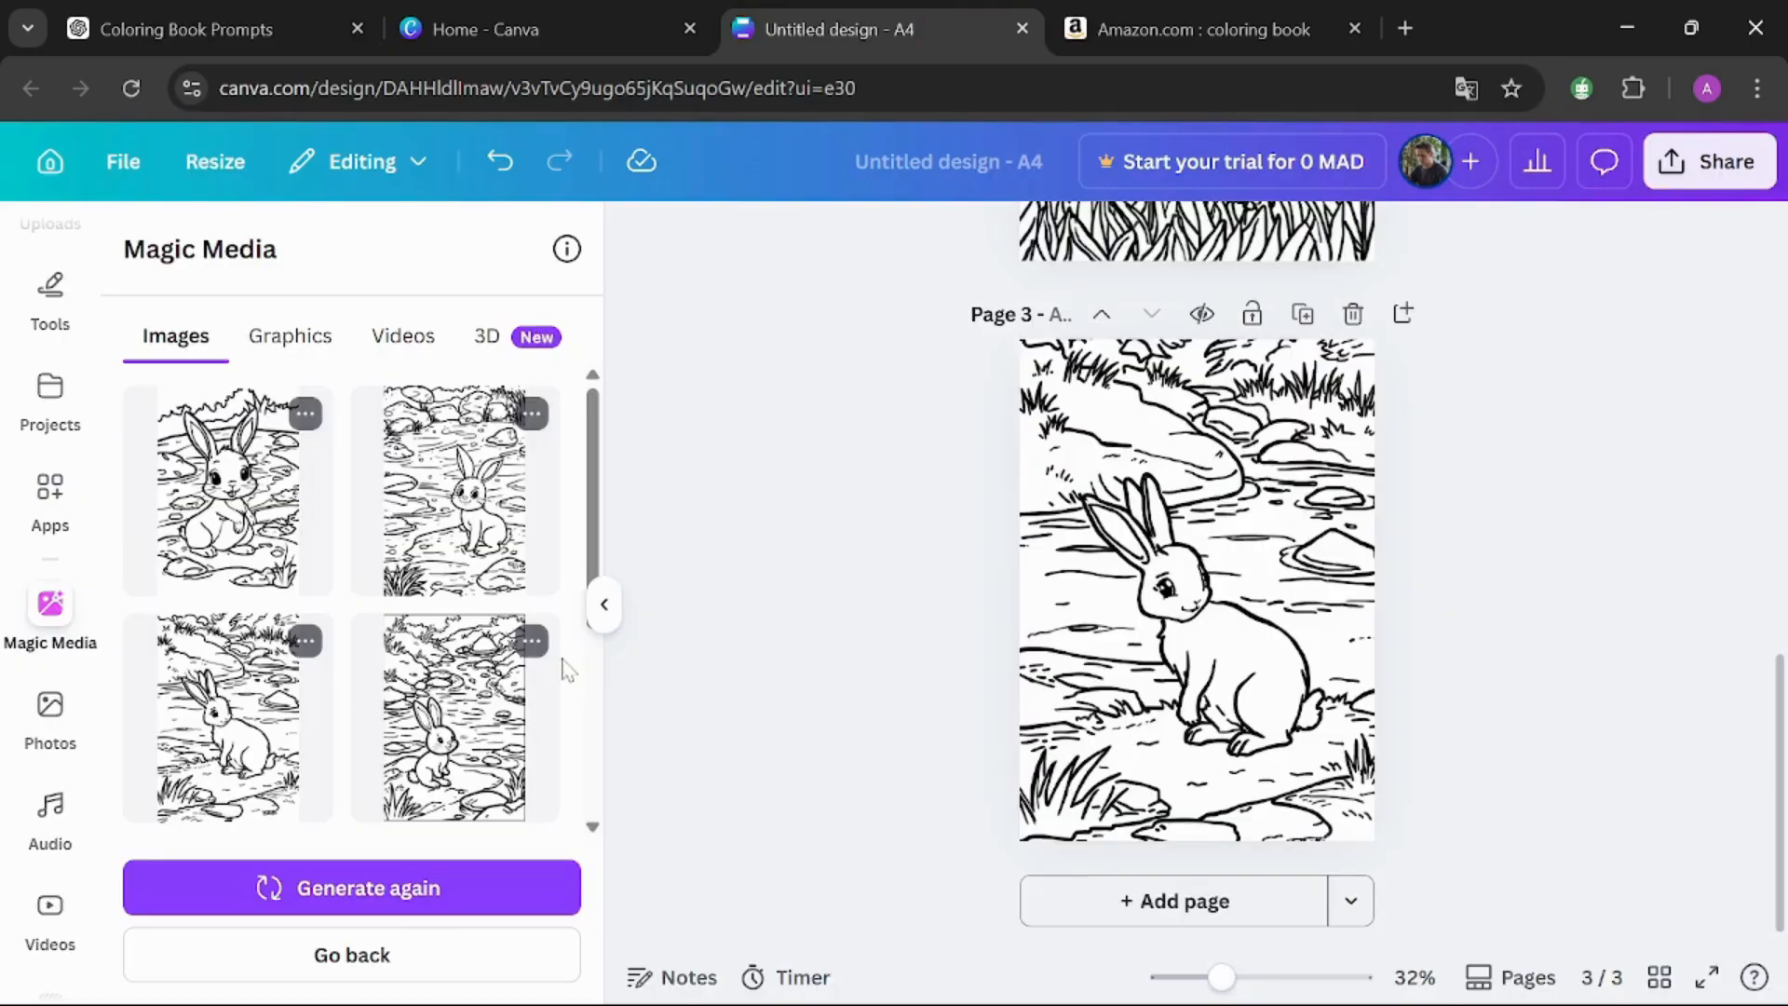
{"action": "left_click", "coordinate": [416, 962]}
{"action": "left_click", "coordinate": [268, 557]}
{"action": "key", "text": "ctrl+v"}
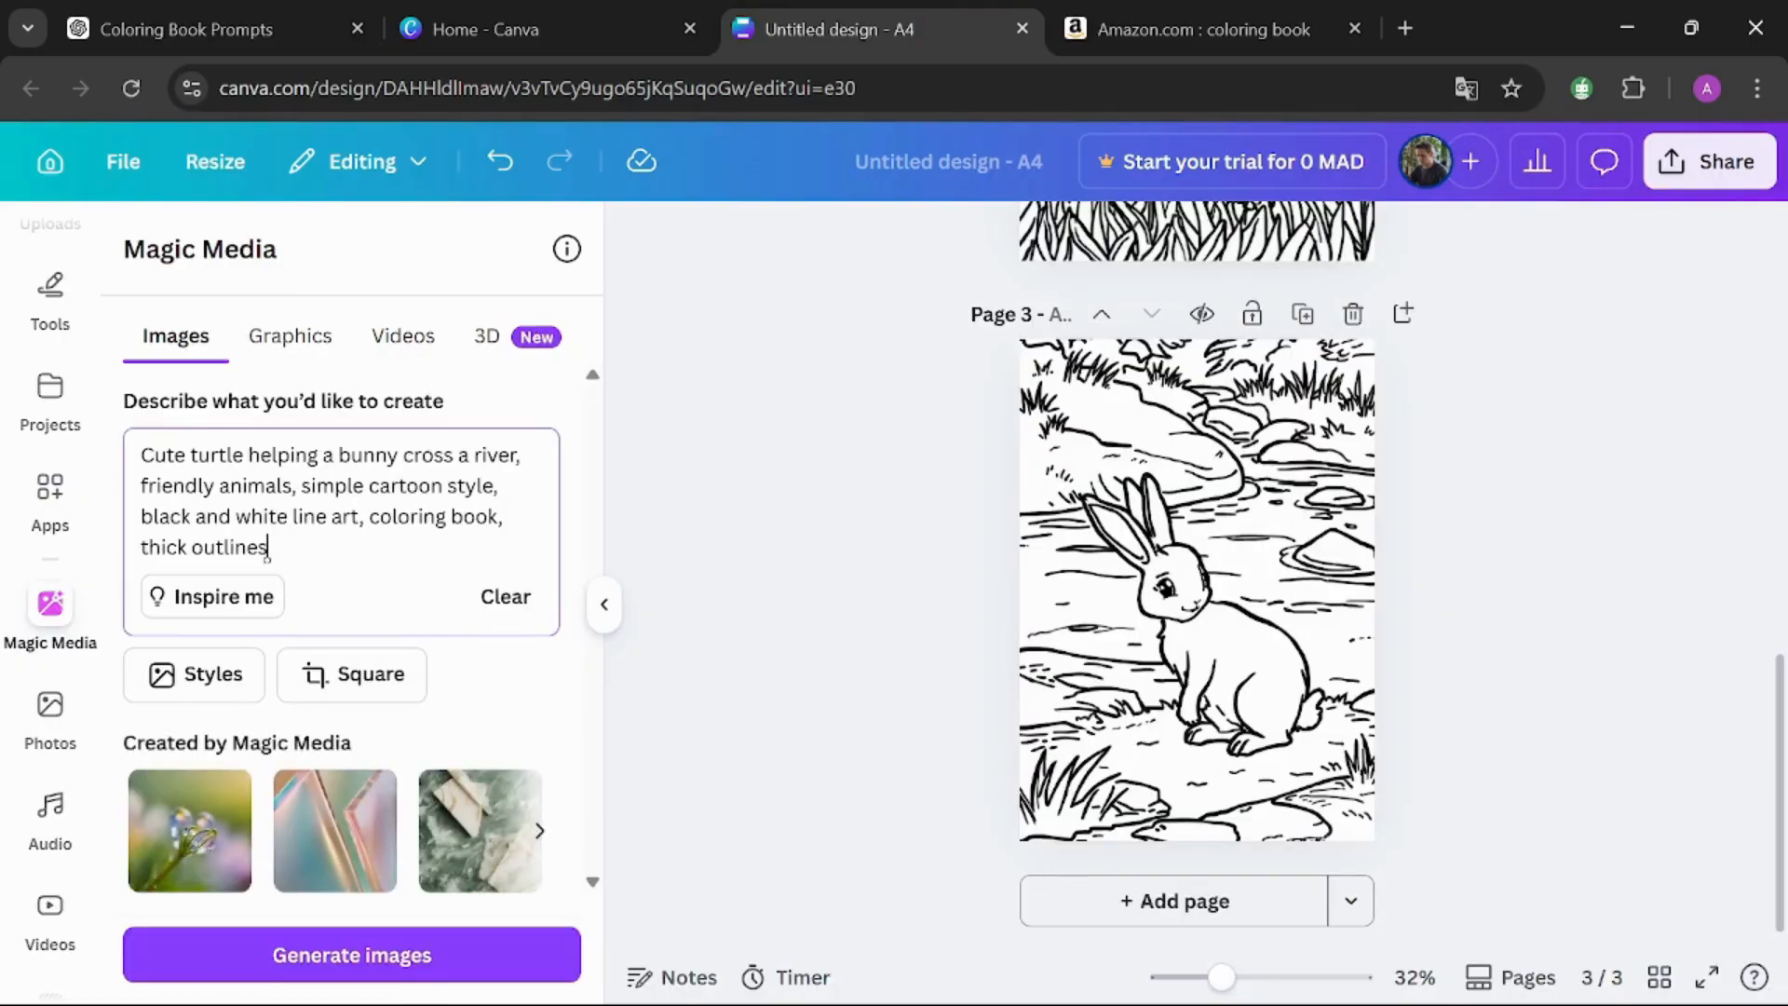
Generate images from the turtle prompt in Portrait format with the Ink print style.
{"action": "left_click", "coordinate": [341, 691]}
{"action": "left_click", "coordinate": [528, 436]}
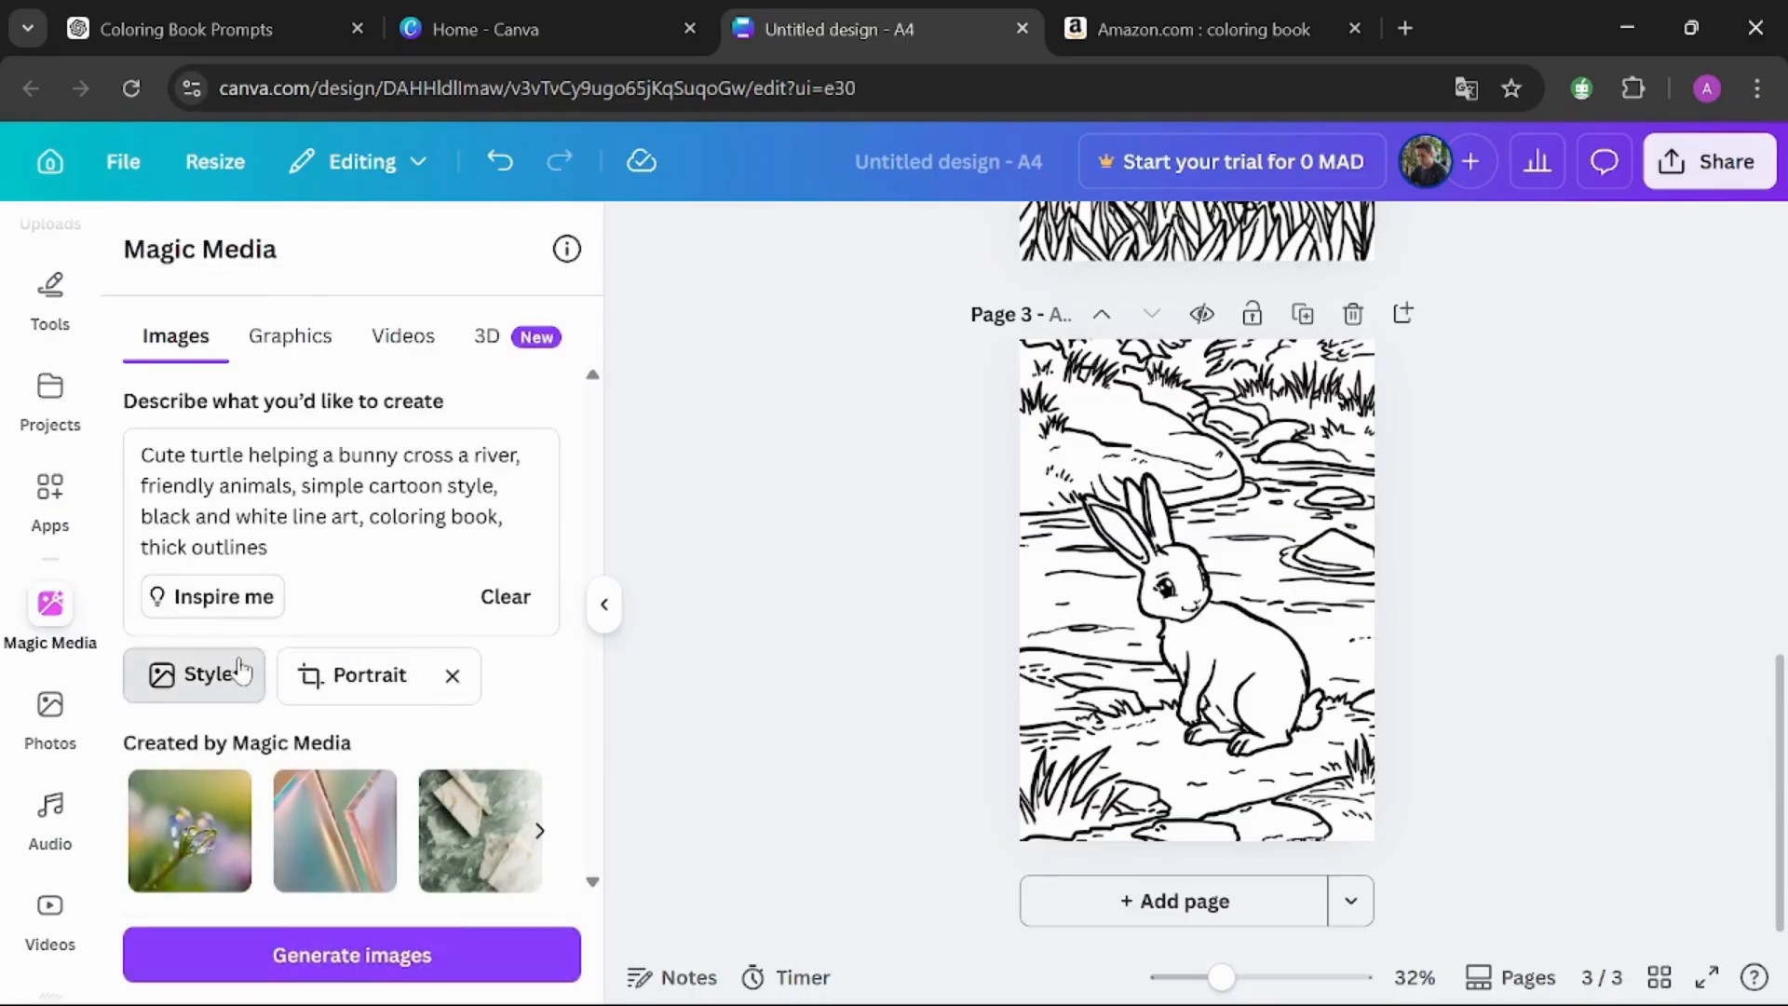
{"action": "left_click", "coordinate": [192, 675]}
{"action": "left_click_drag", "start_coordinate": [592, 424], "coordinate": [543, 825]}
{"action": "left_click", "coordinate": [323, 723]}
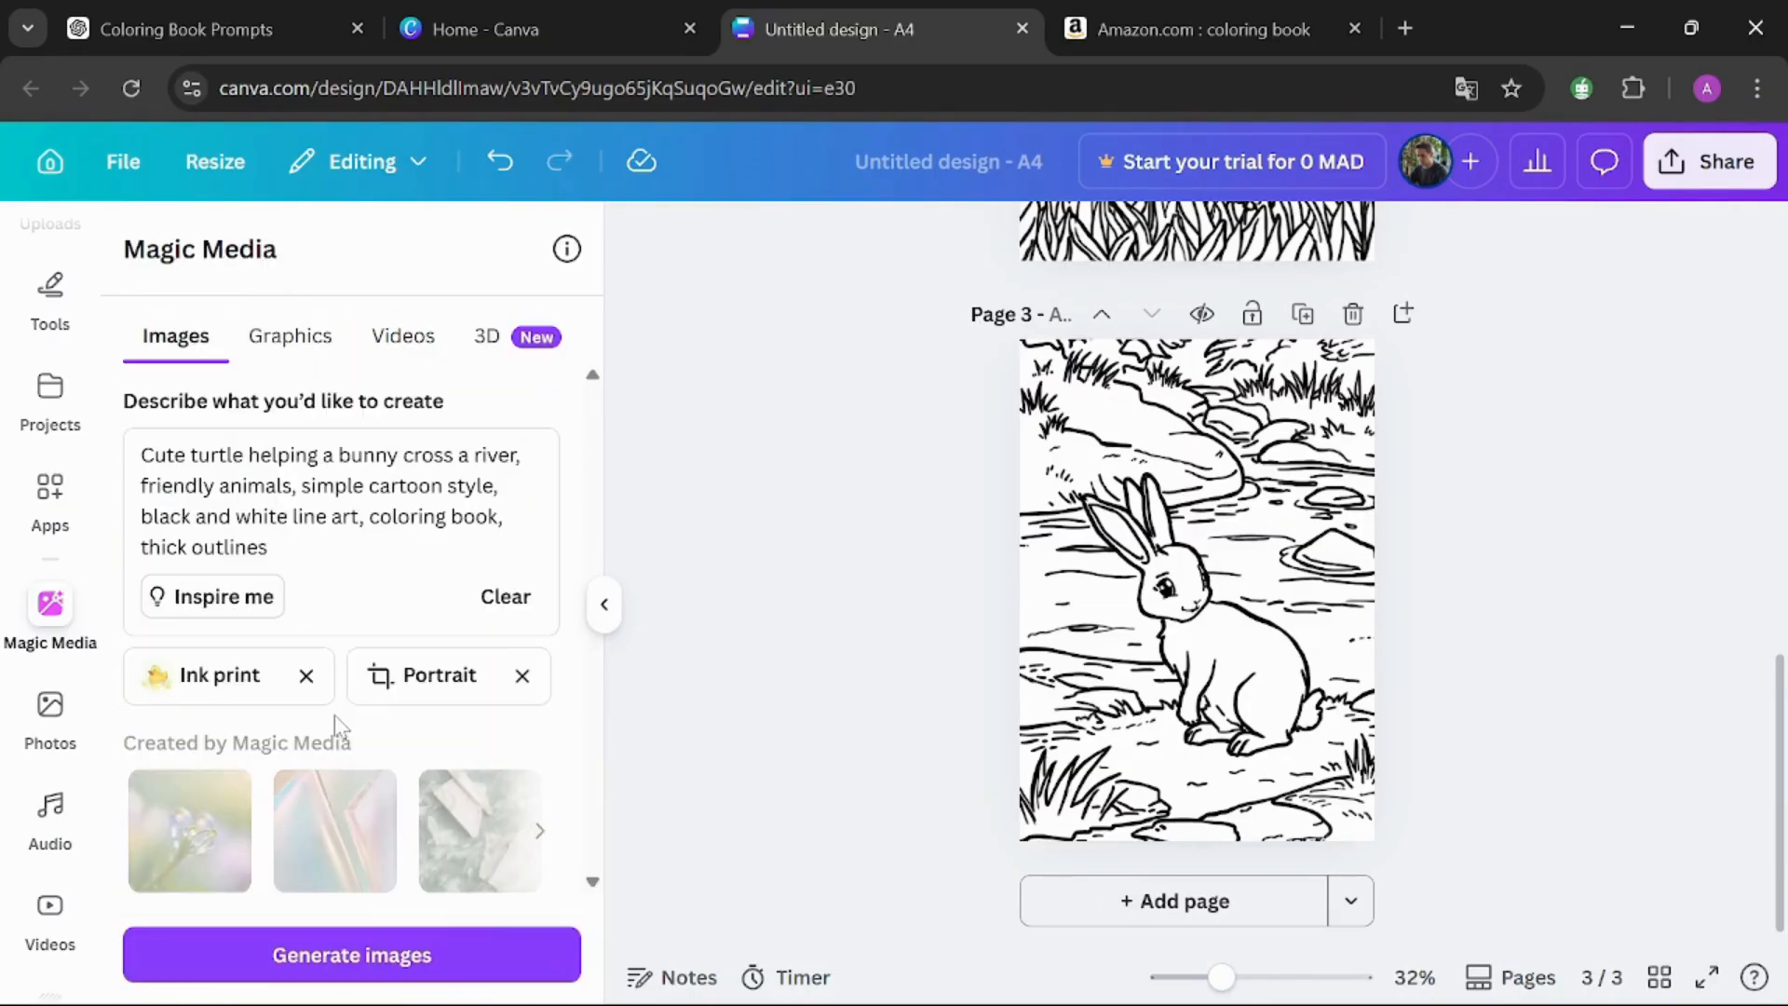
{"action": "left_click", "coordinate": [459, 942]}
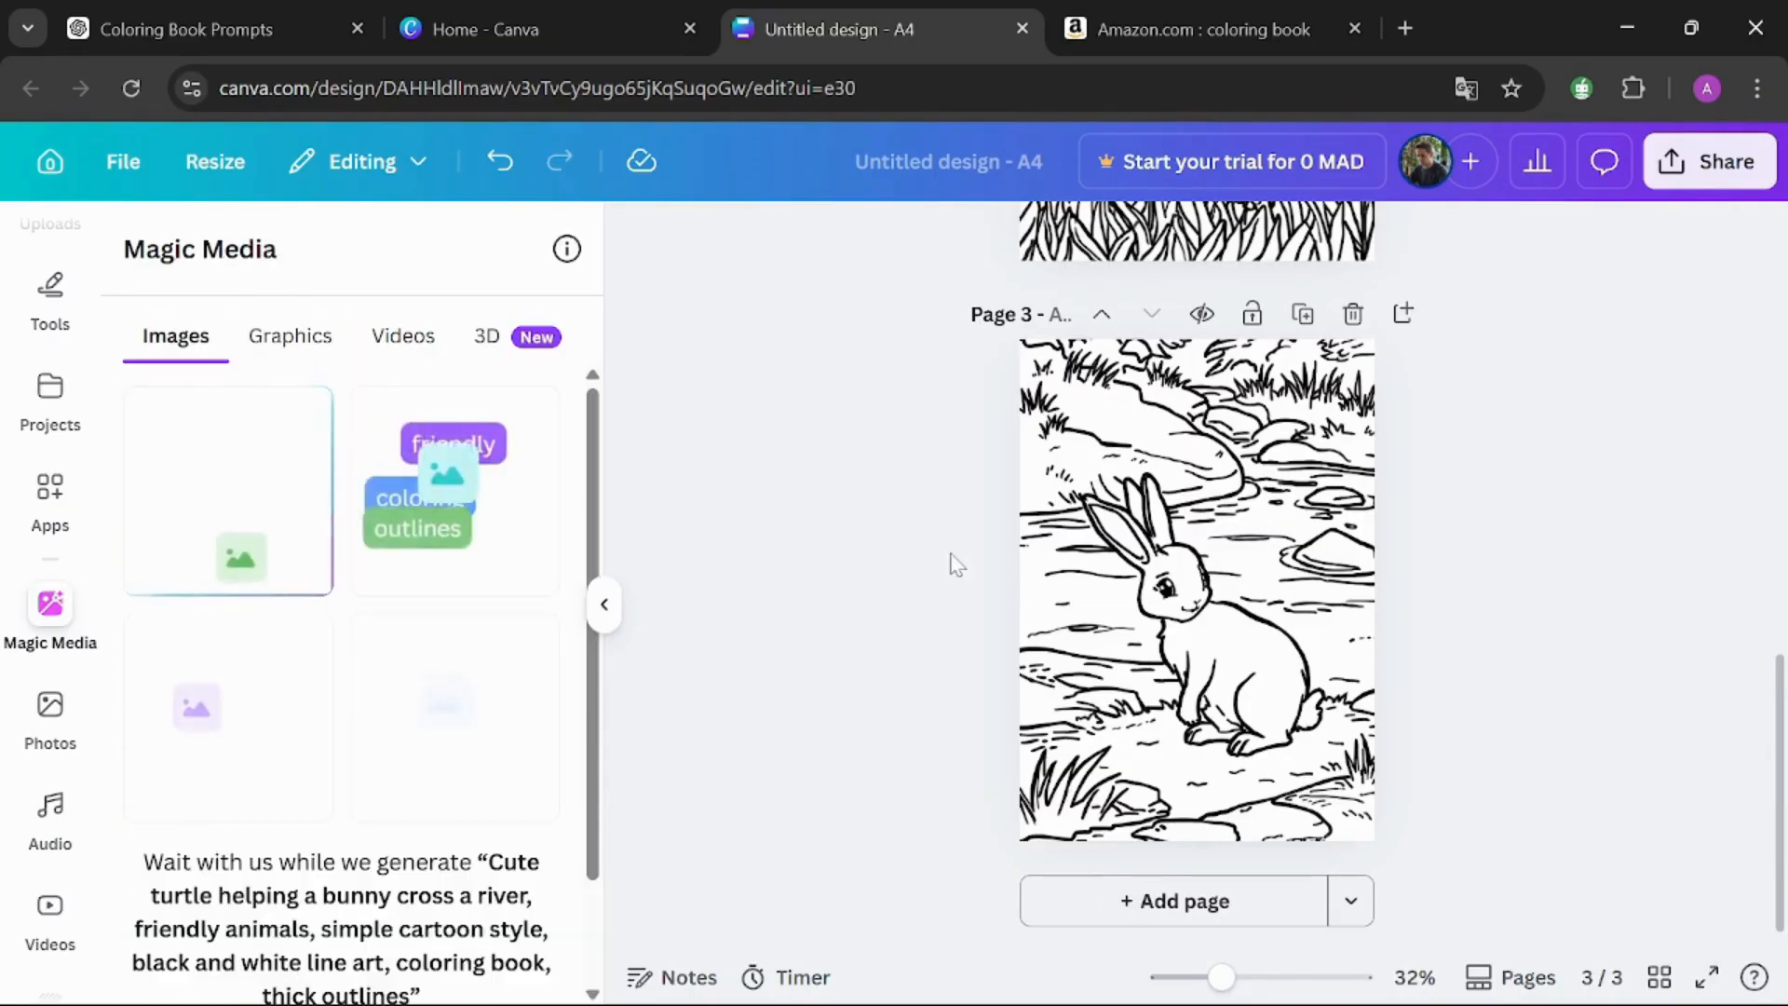
Add a fourth page and generate new images from the re-pasted turtle prompt with the Filmic style in Portrait format.
{"action": "left_click", "coordinate": [1192, 901]}
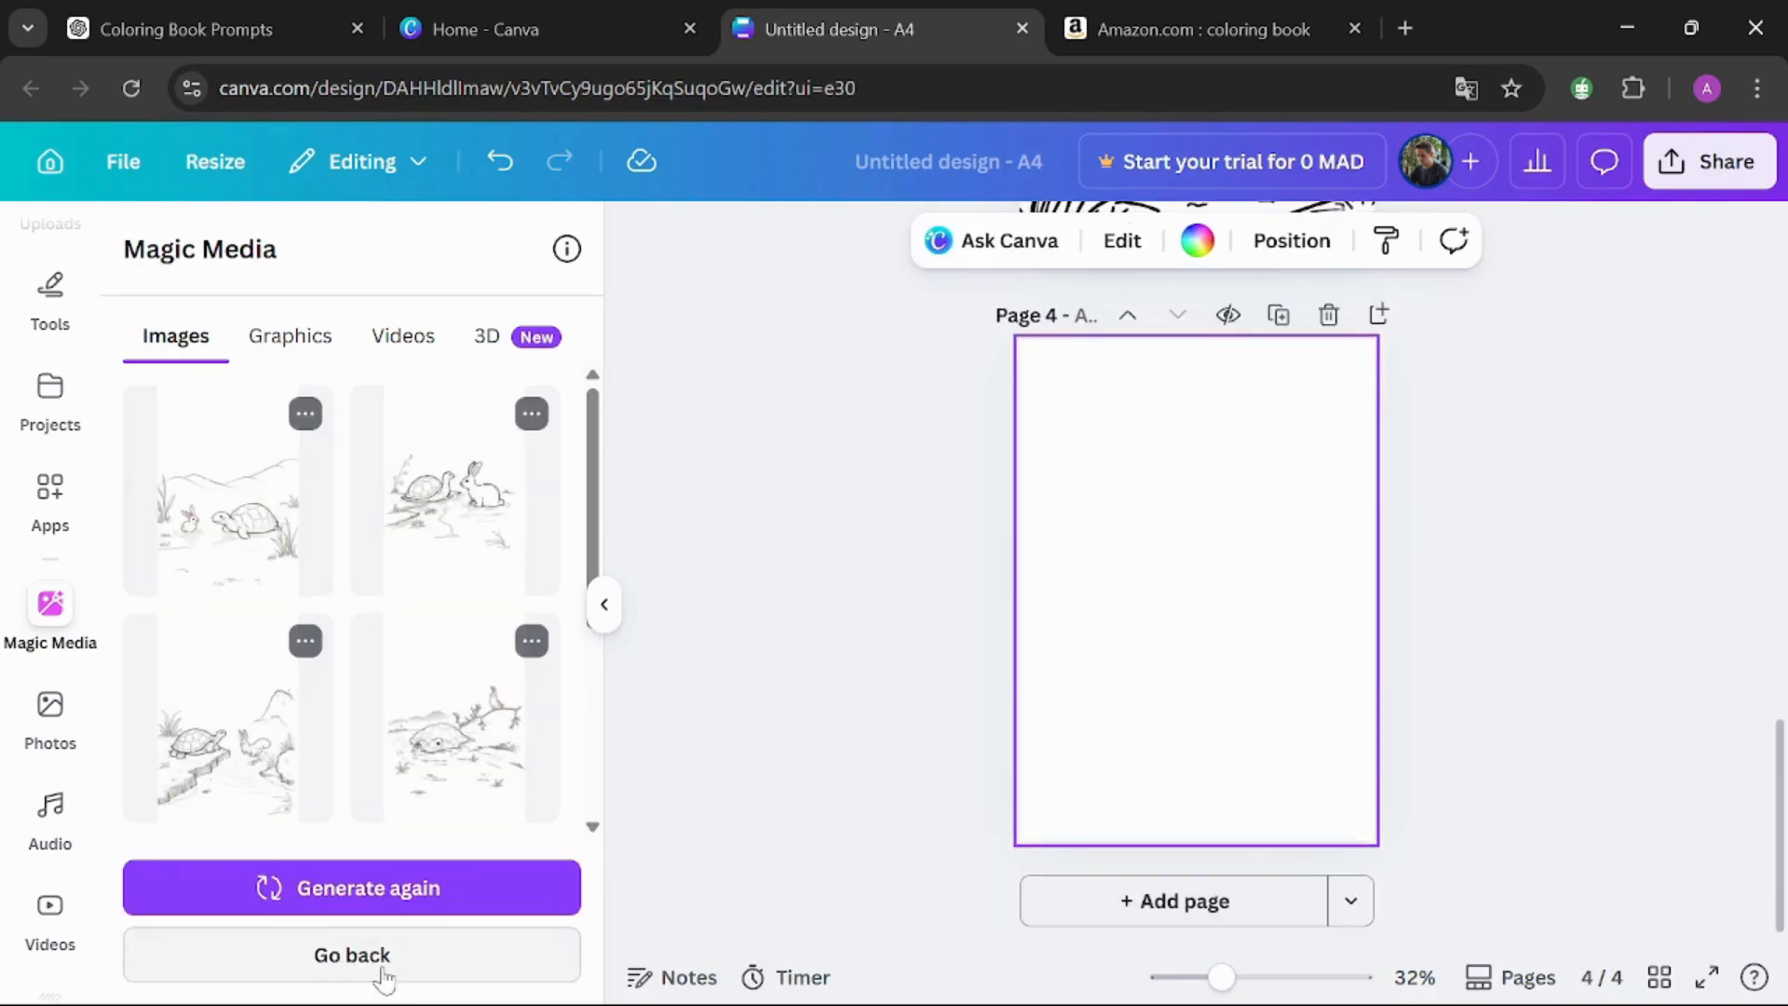
{"action": "left_click", "coordinate": [361, 968]}
{"action": "key", "text": "ctrl+v"}
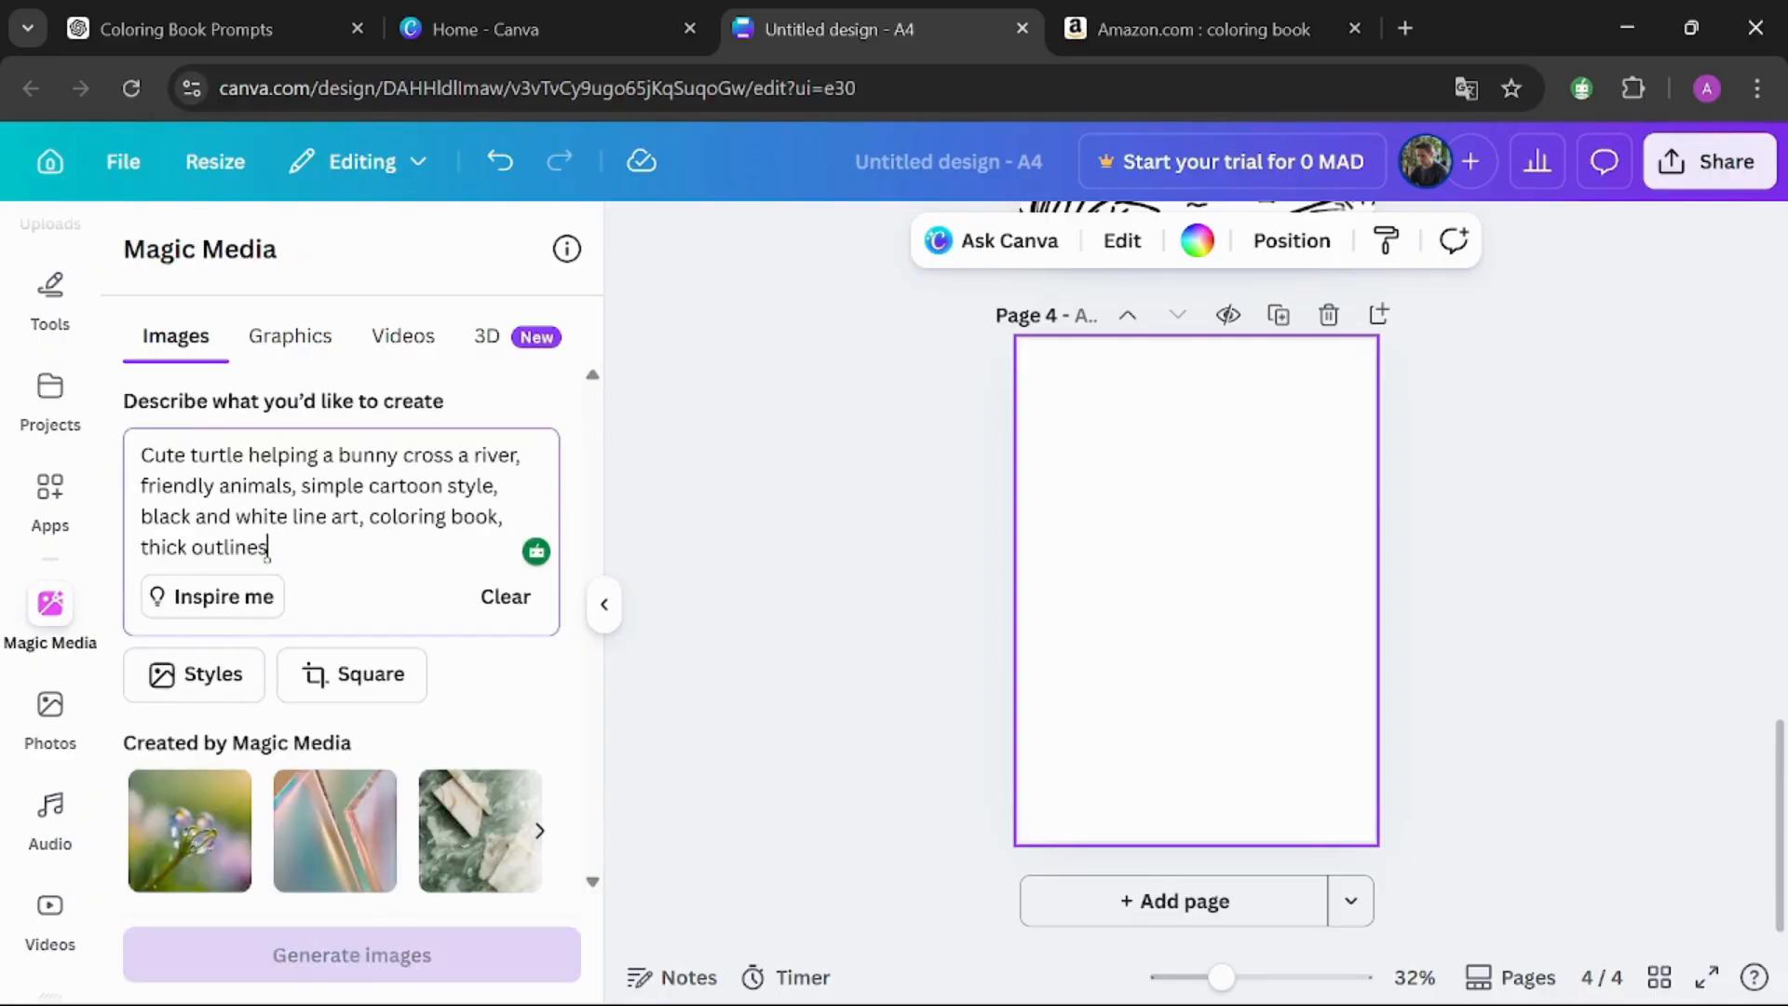
{"action": "left_click", "coordinate": [233, 675]}
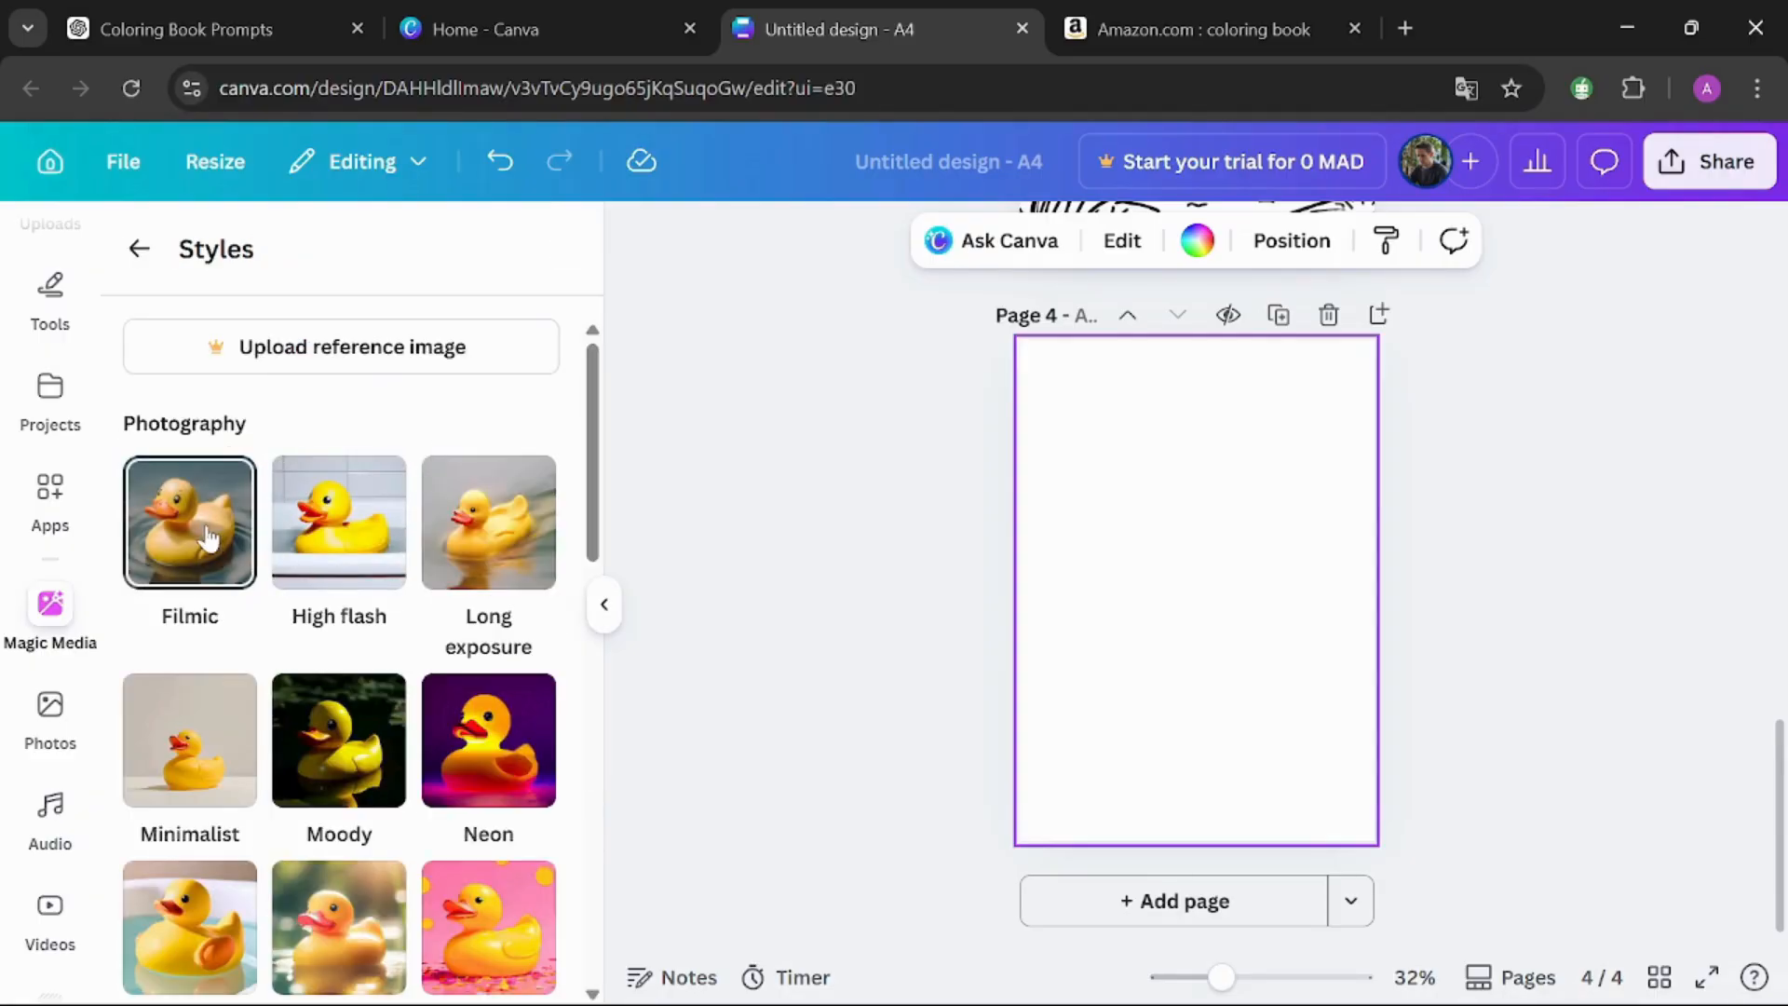
{"action": "left_click", "coordinate": [179, 540]}
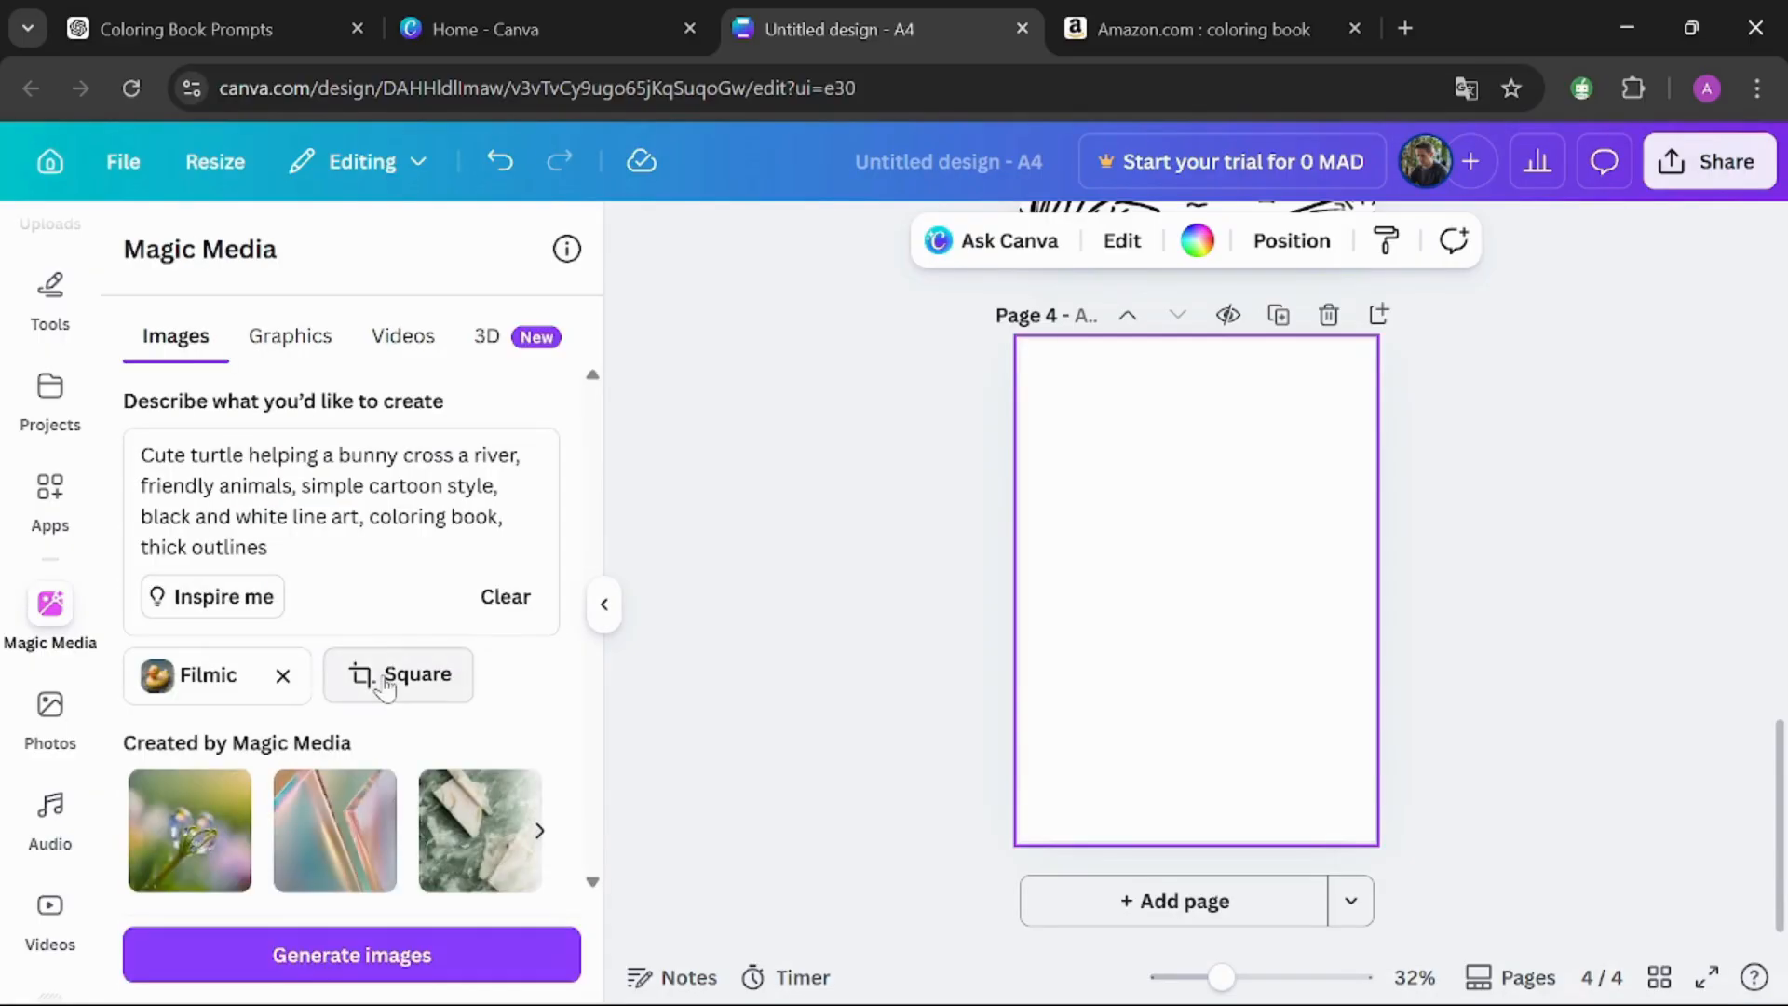
{"action": "left_click", "coordinate": [354, 676]}
{"action": "left_click", "coordinate": [489, 424]}
{"action": "left_click", "coordinate": [459, 957]}
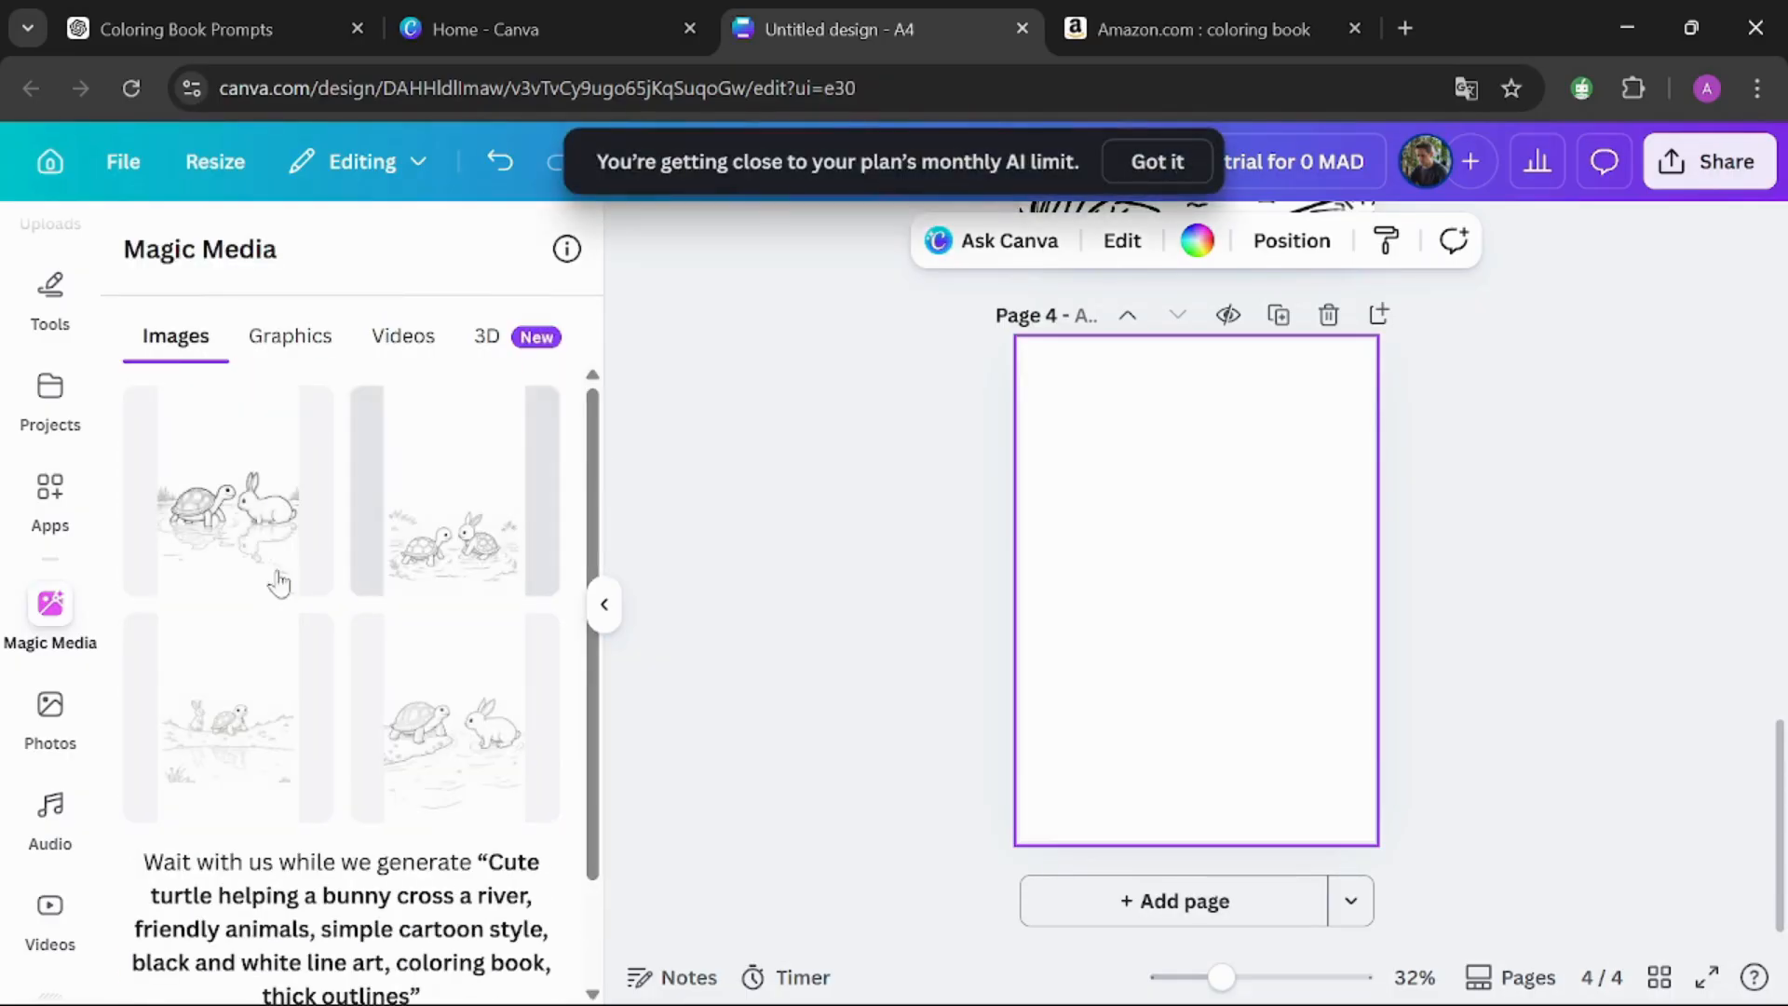
Place the first generated turtle and bunny image on page 4 and enlarge it to fill the page.
{"action": "left_click", "coordinate": [268, 526]}
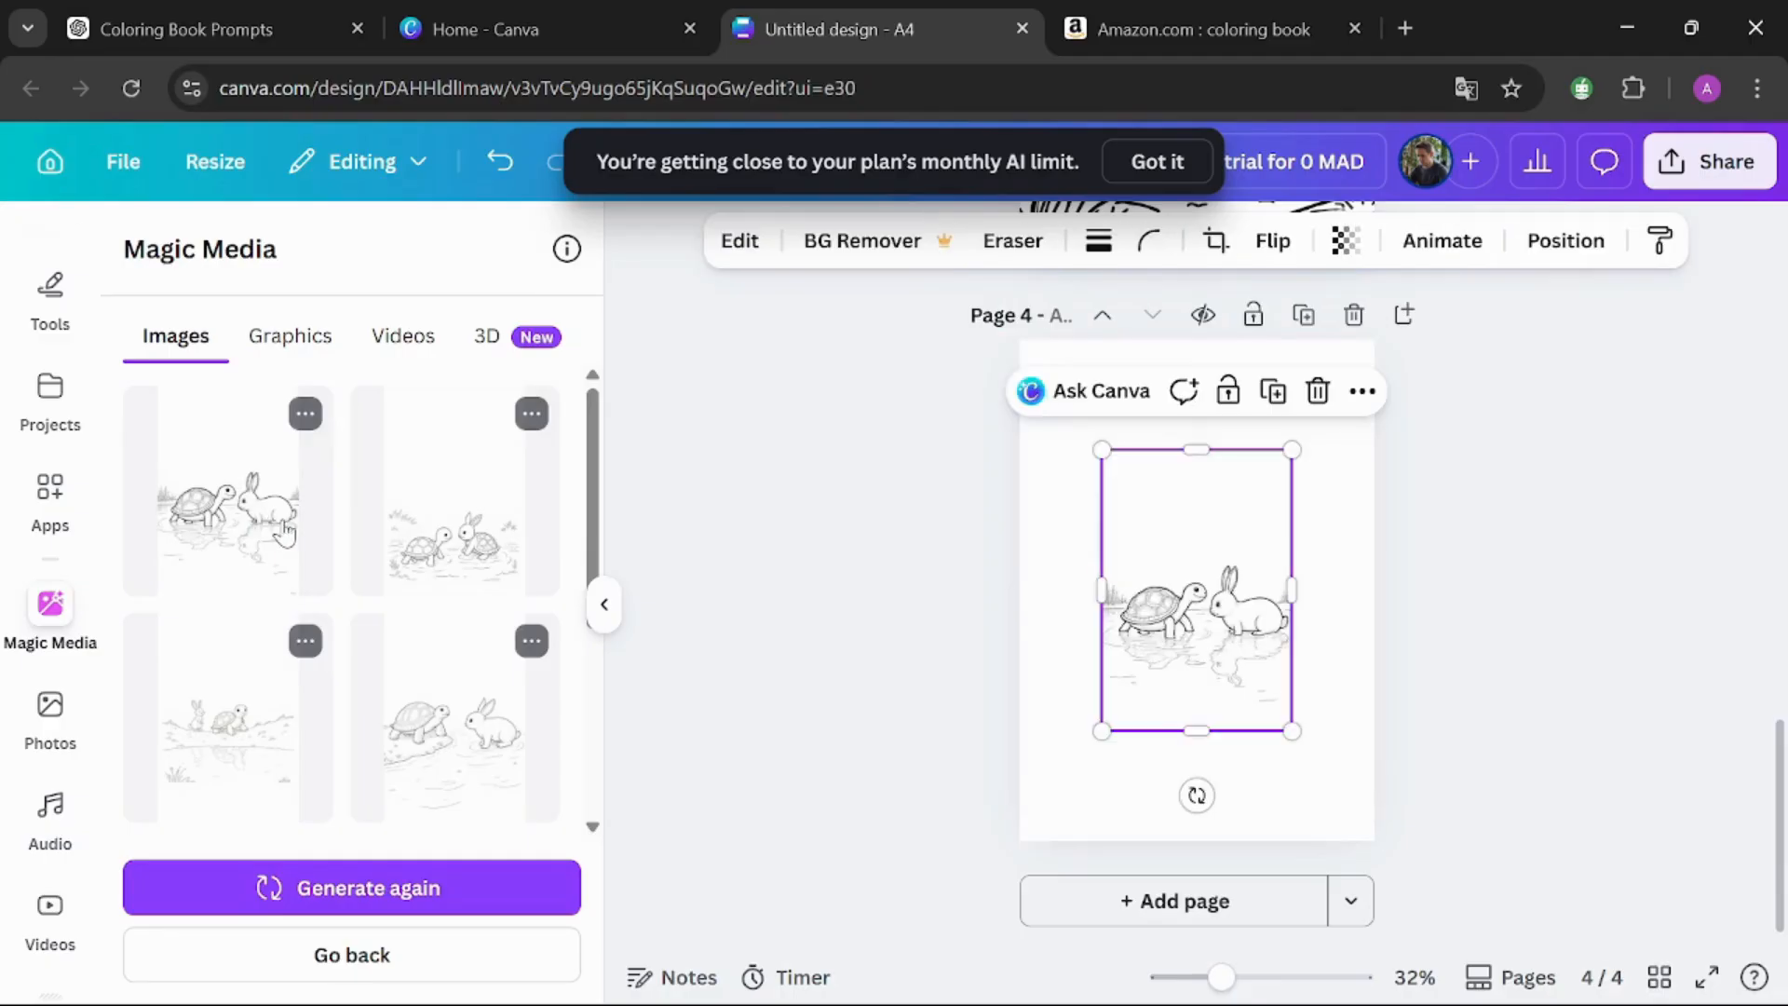
{"action": "left_click", "coordinate": [976, 631]}
{"action": "left_click_drag", "start_coordinate": [1229, 622], "coordinate": [1148, 513]}
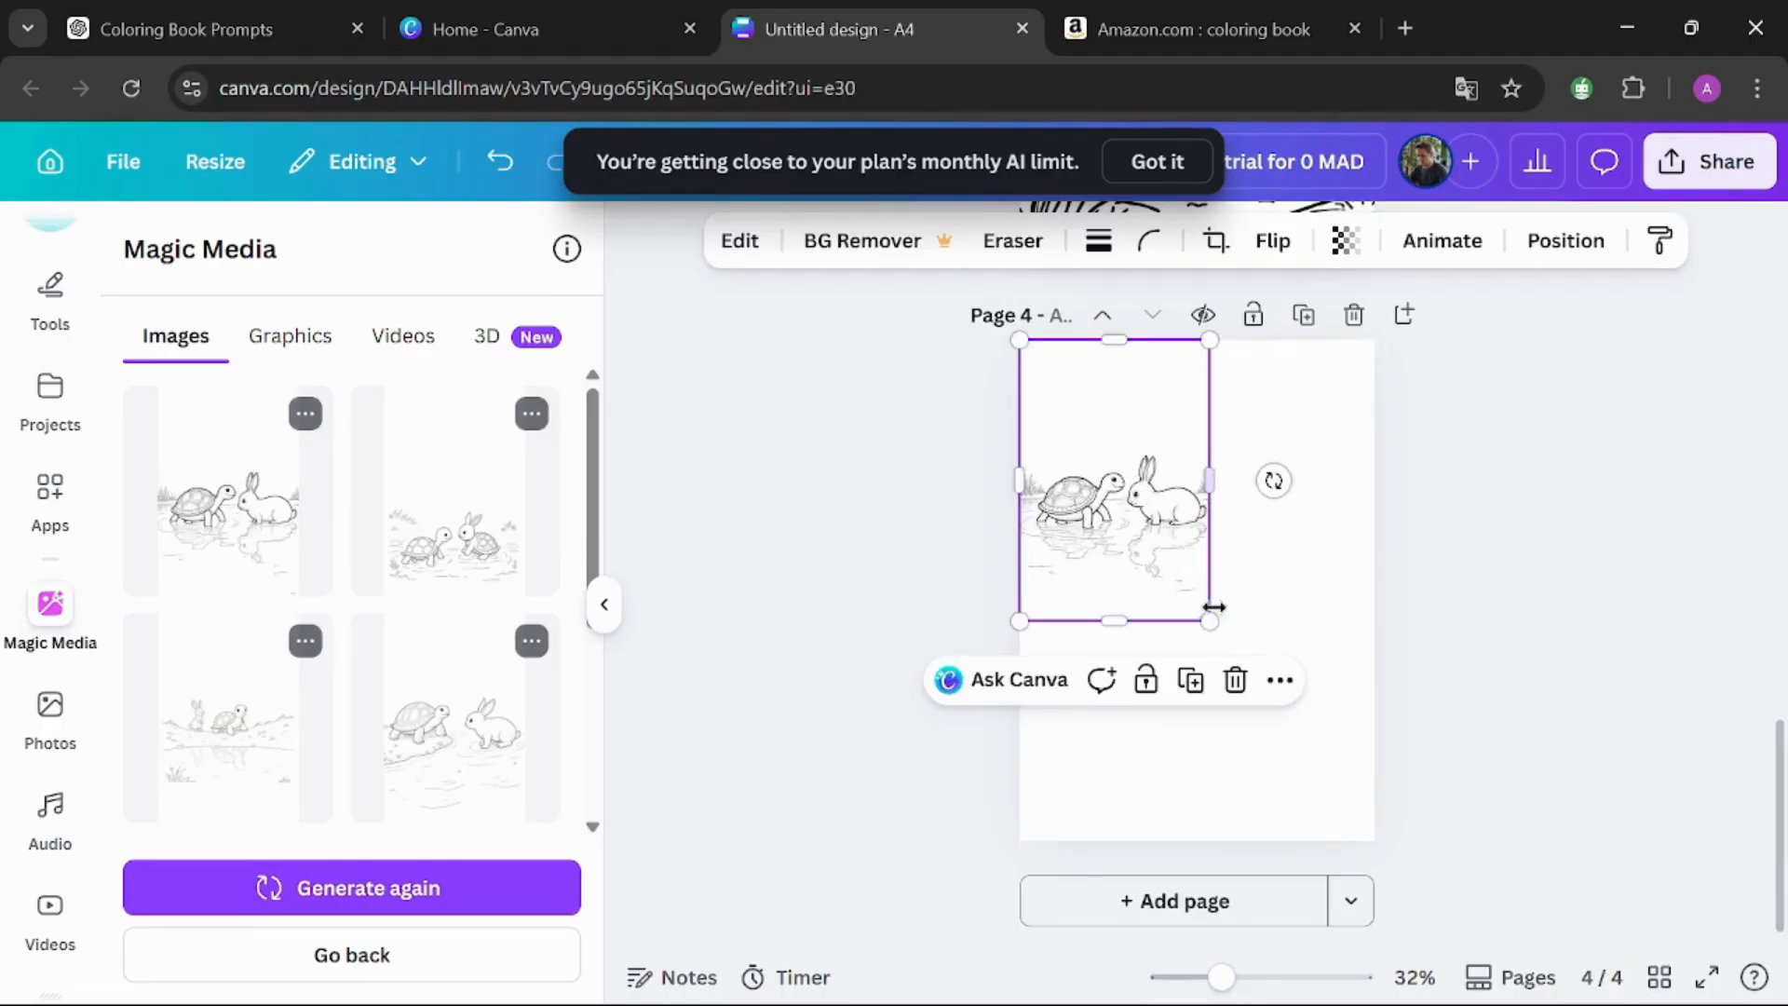
{"action": "left_click_drag", "start_coordinate": [1211, 621], "coordinate": [1388, 853]}
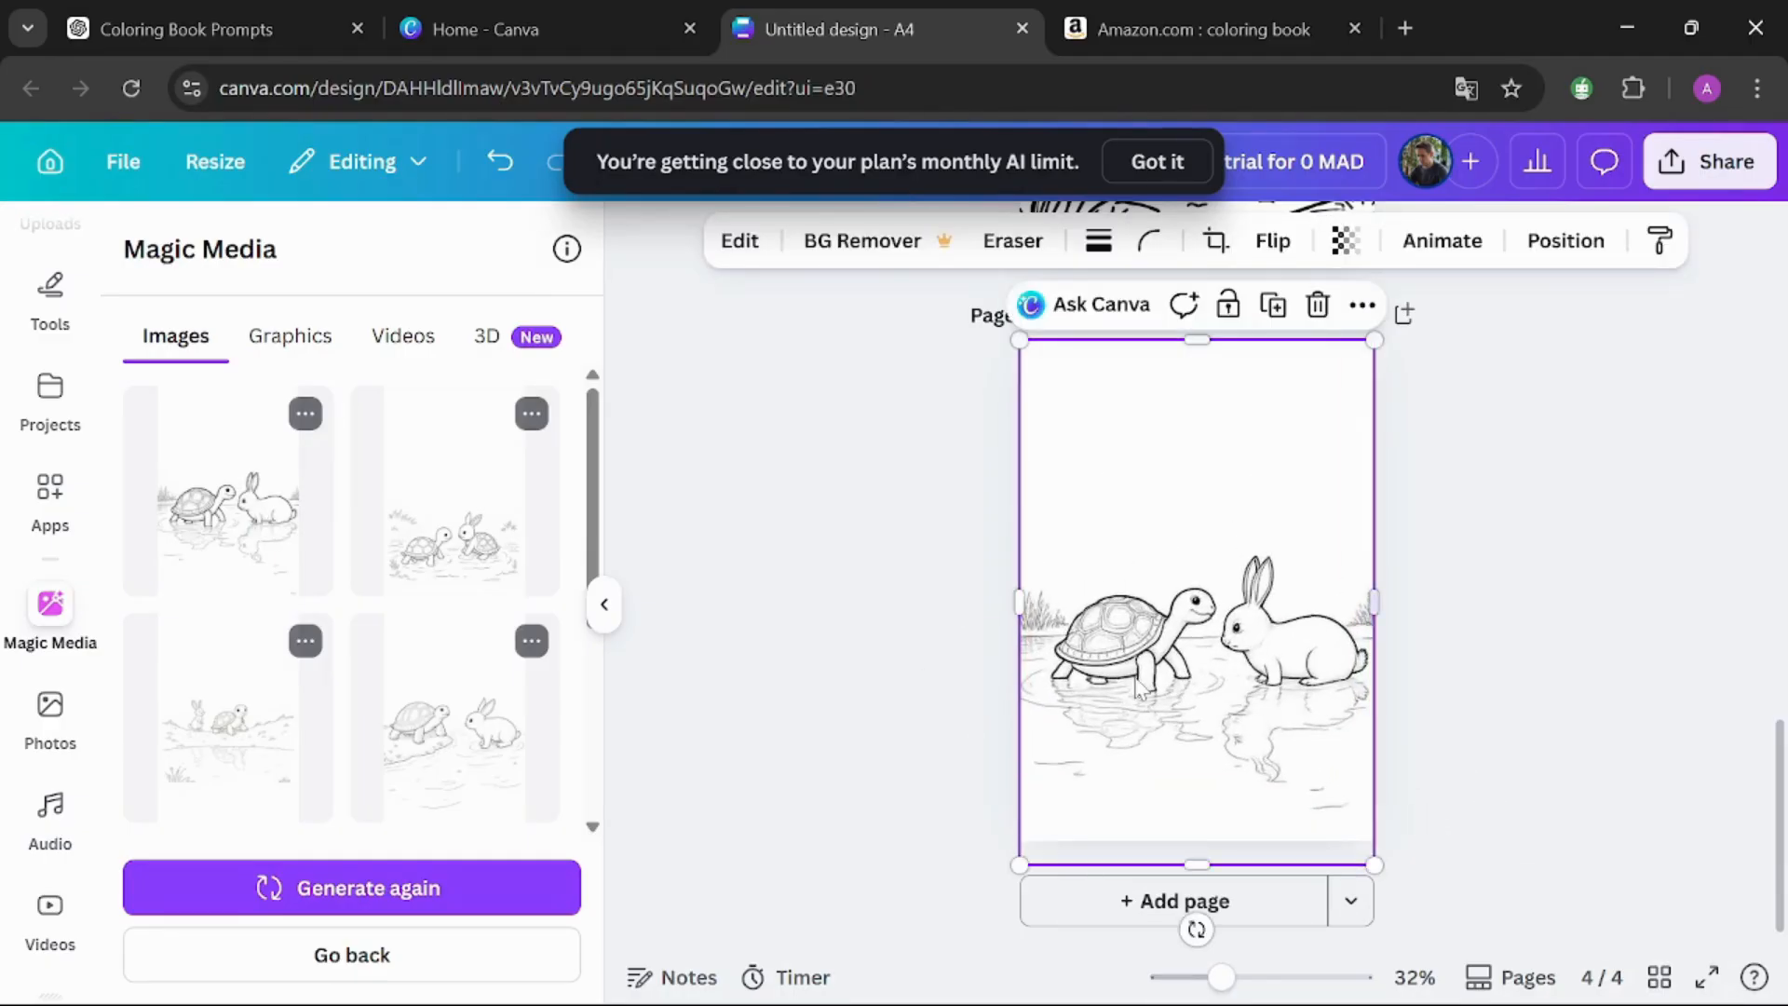
{"action": "left_click", "coordinate": [1423, 511]}
Dismiss the AI limit notice and duplicate page 1 with the forest bunny.
{"action": "left_click", "coordinate": [186, 29]}
{"action": "left_click", "coordinate": [769, 3]}
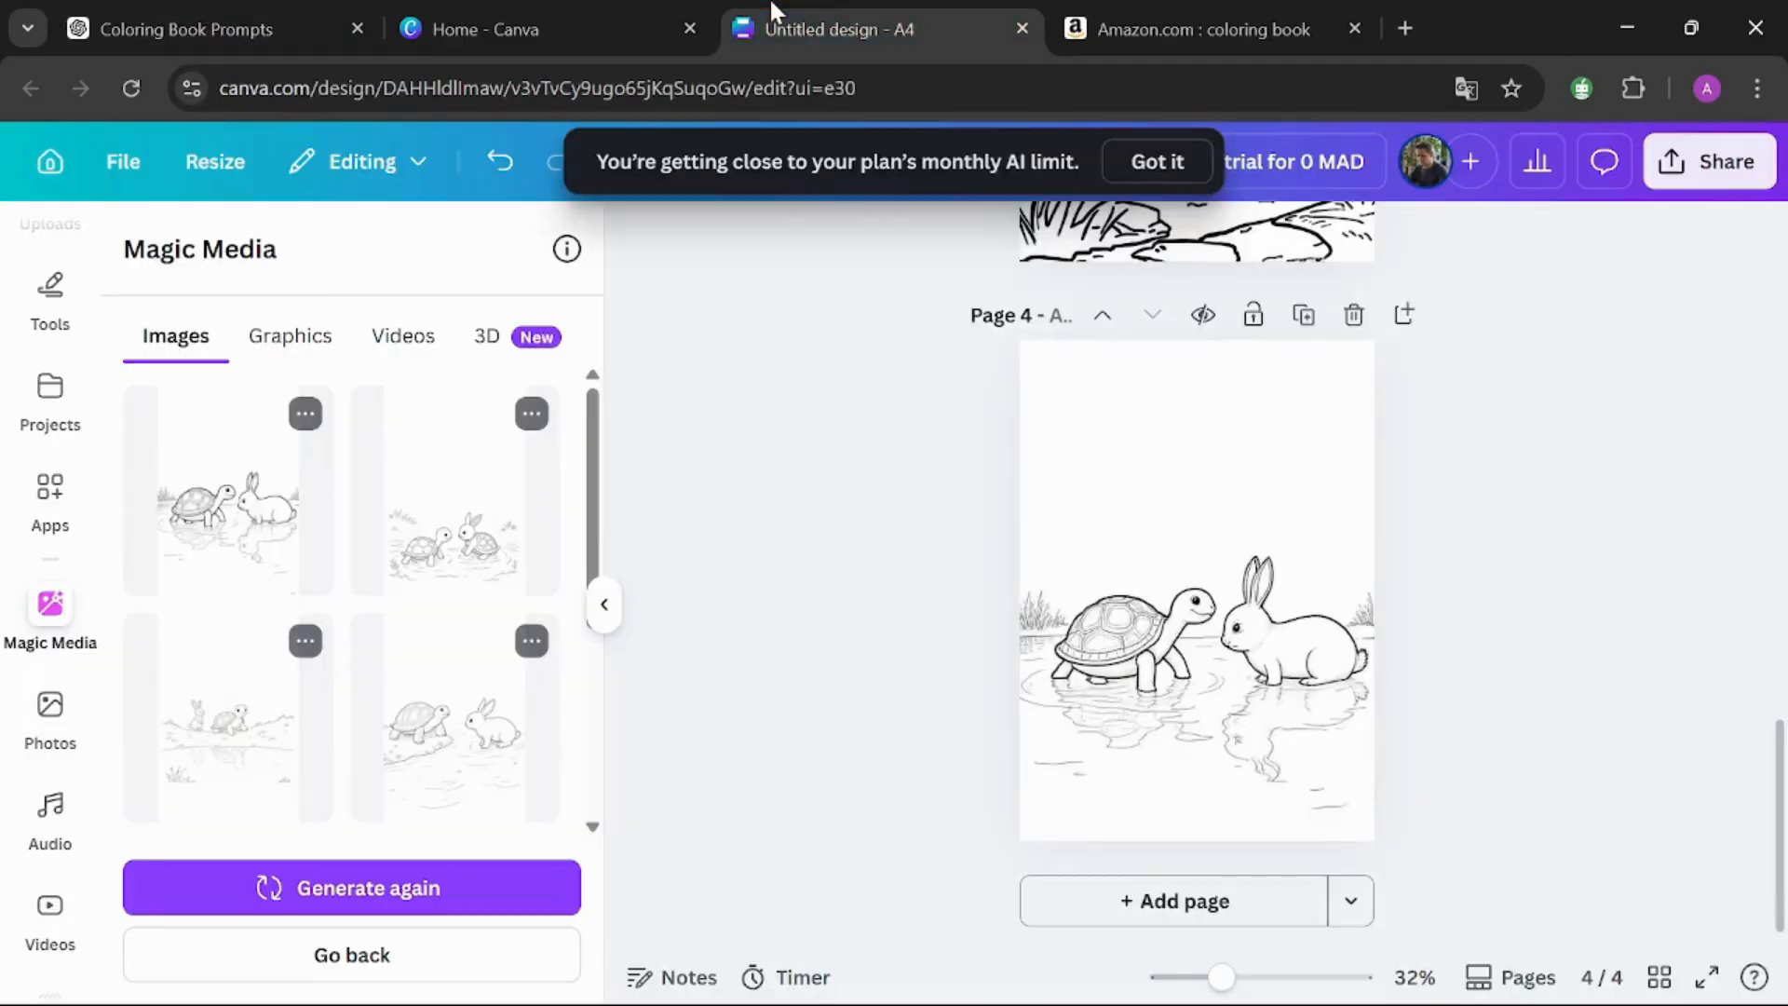
{"action": "left_click", "coordinate": [1137, 162]}
{"action": "scroll", "coordinate": [1527, 578], "scroll_direction": "up", "scroll_amount": 15}
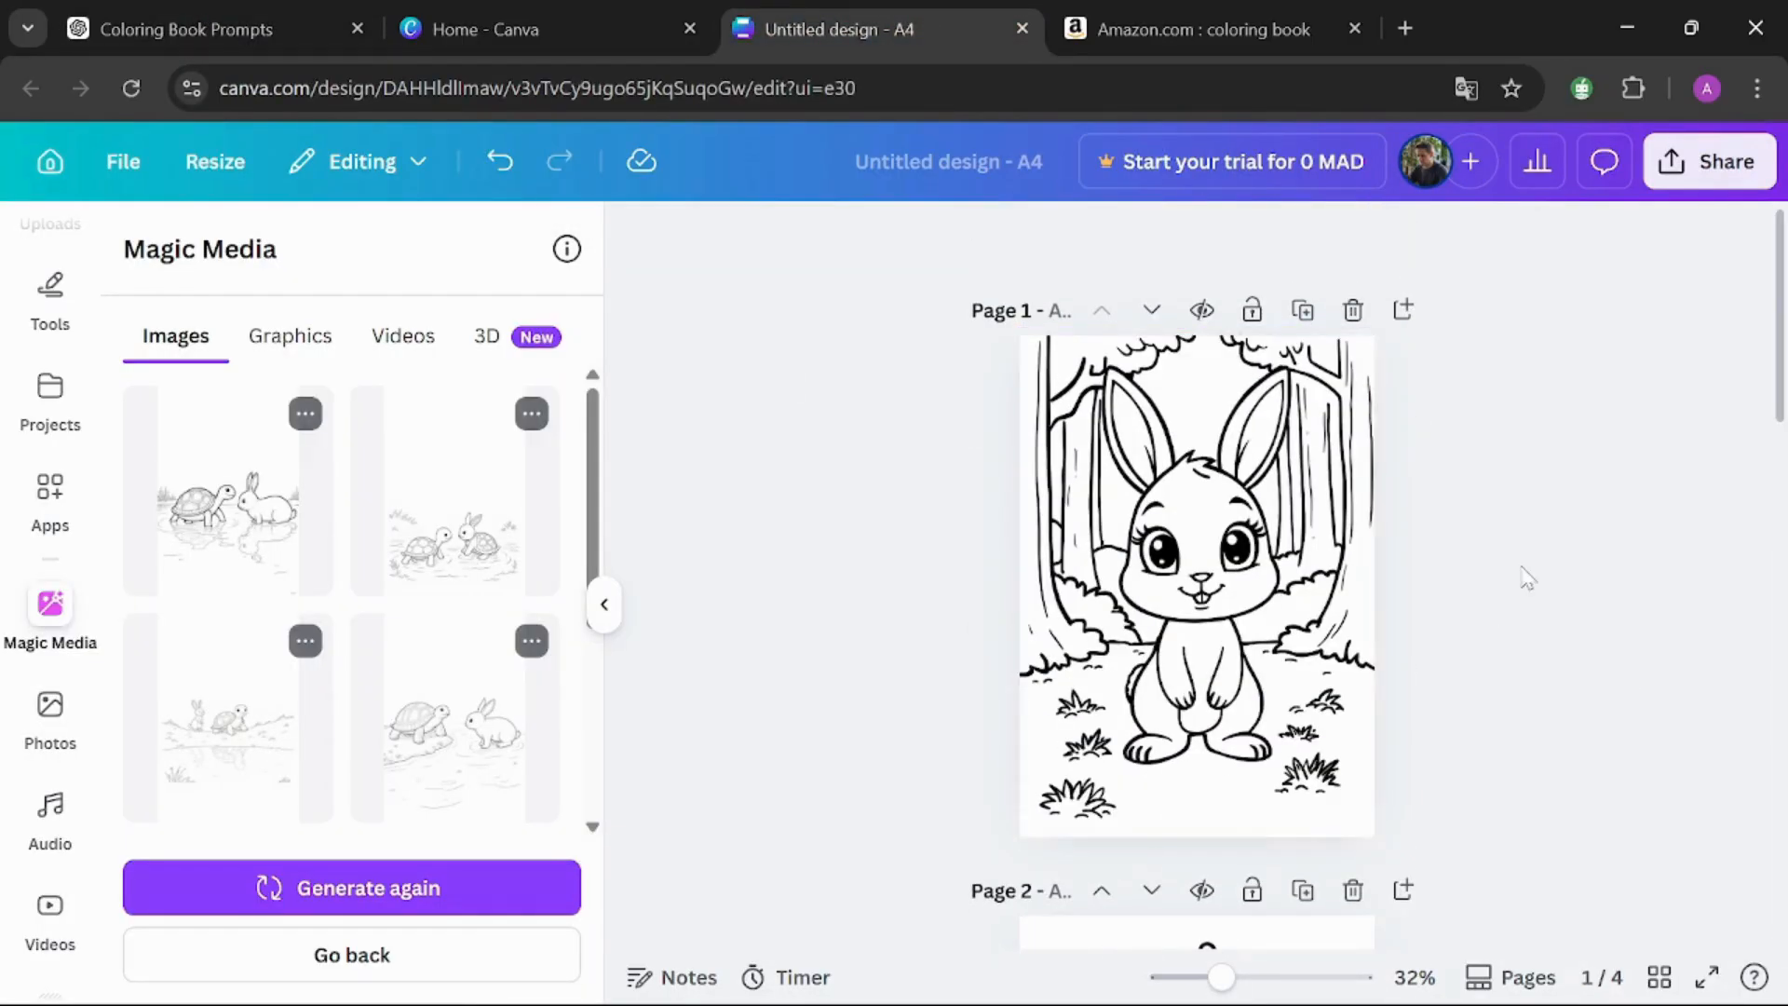
{"action": "left_click", "coordinate": [1303, 310]}
{"action": "scroll", "coordinate": [1252, 517], "scroll_direction": "up", "scroll_amount": 5}
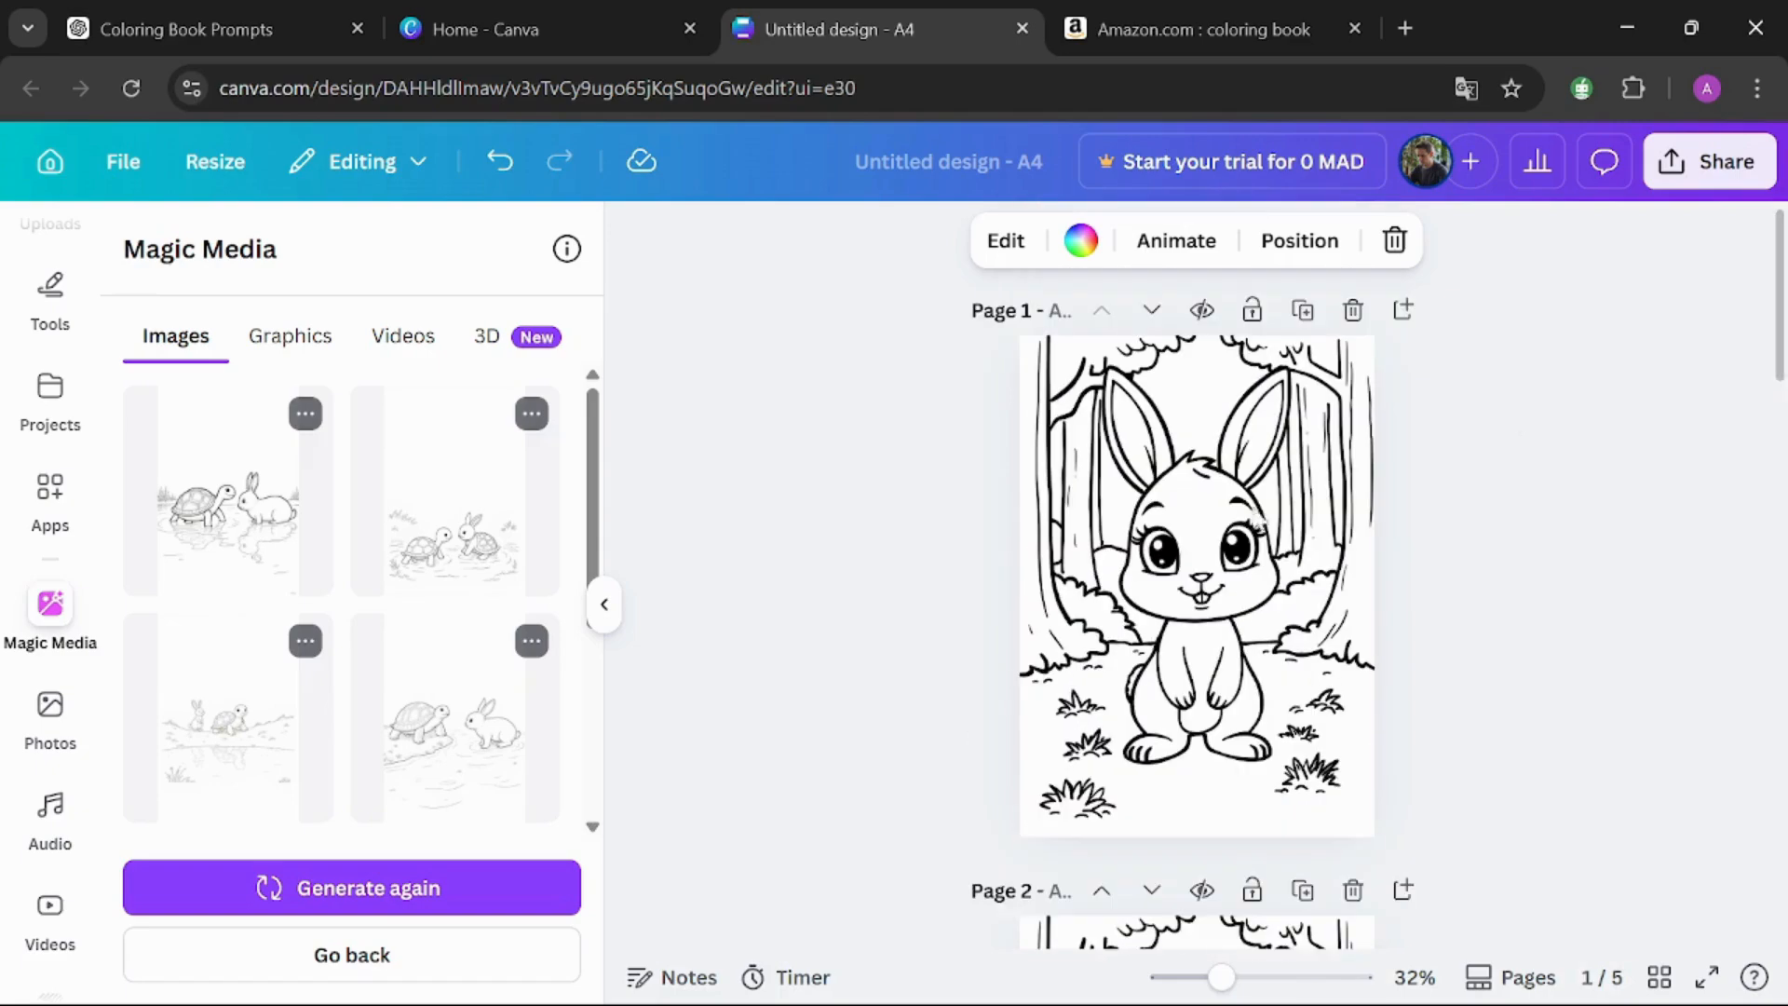
Search the A4 templates for "book cover design" and browse the coloring book covers.
{"action": "left_click", "coordinate": [1243, 517]}
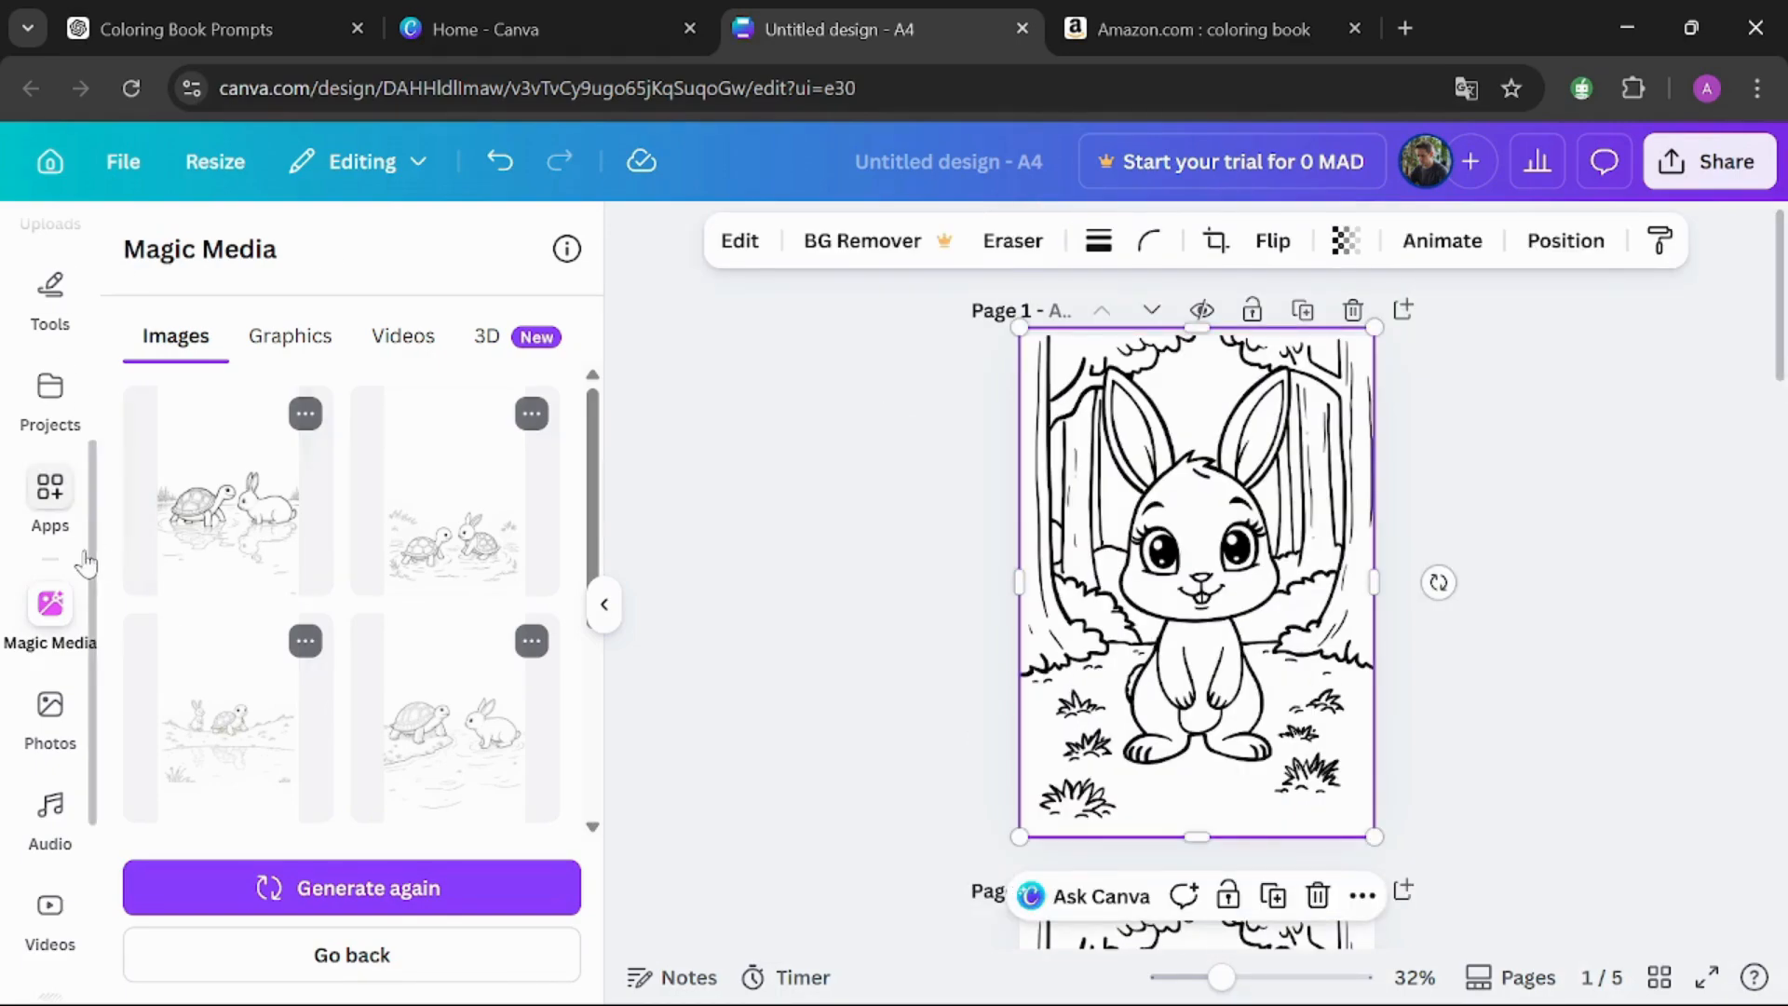
{"action": "left_click", "coordinate": [52, 499]}
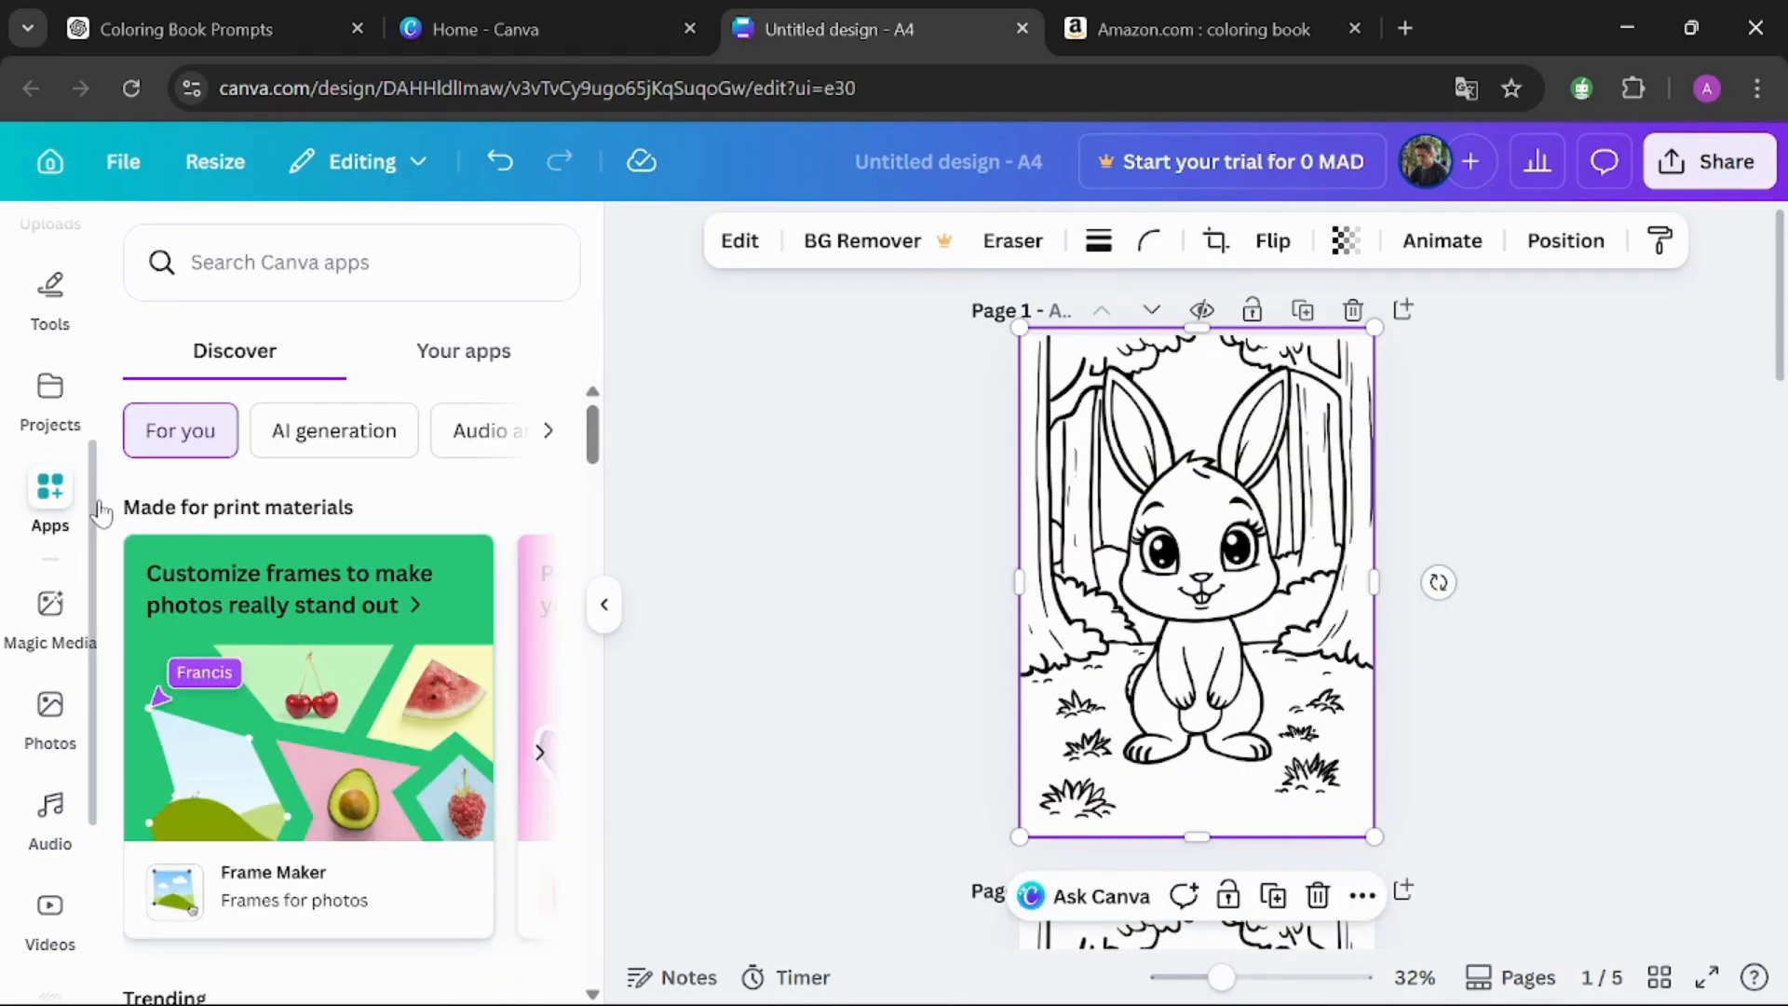
{"action": "scroll", "coordinate": [99, 419], "scroll_direction": "up", "scroll_amount": 5}
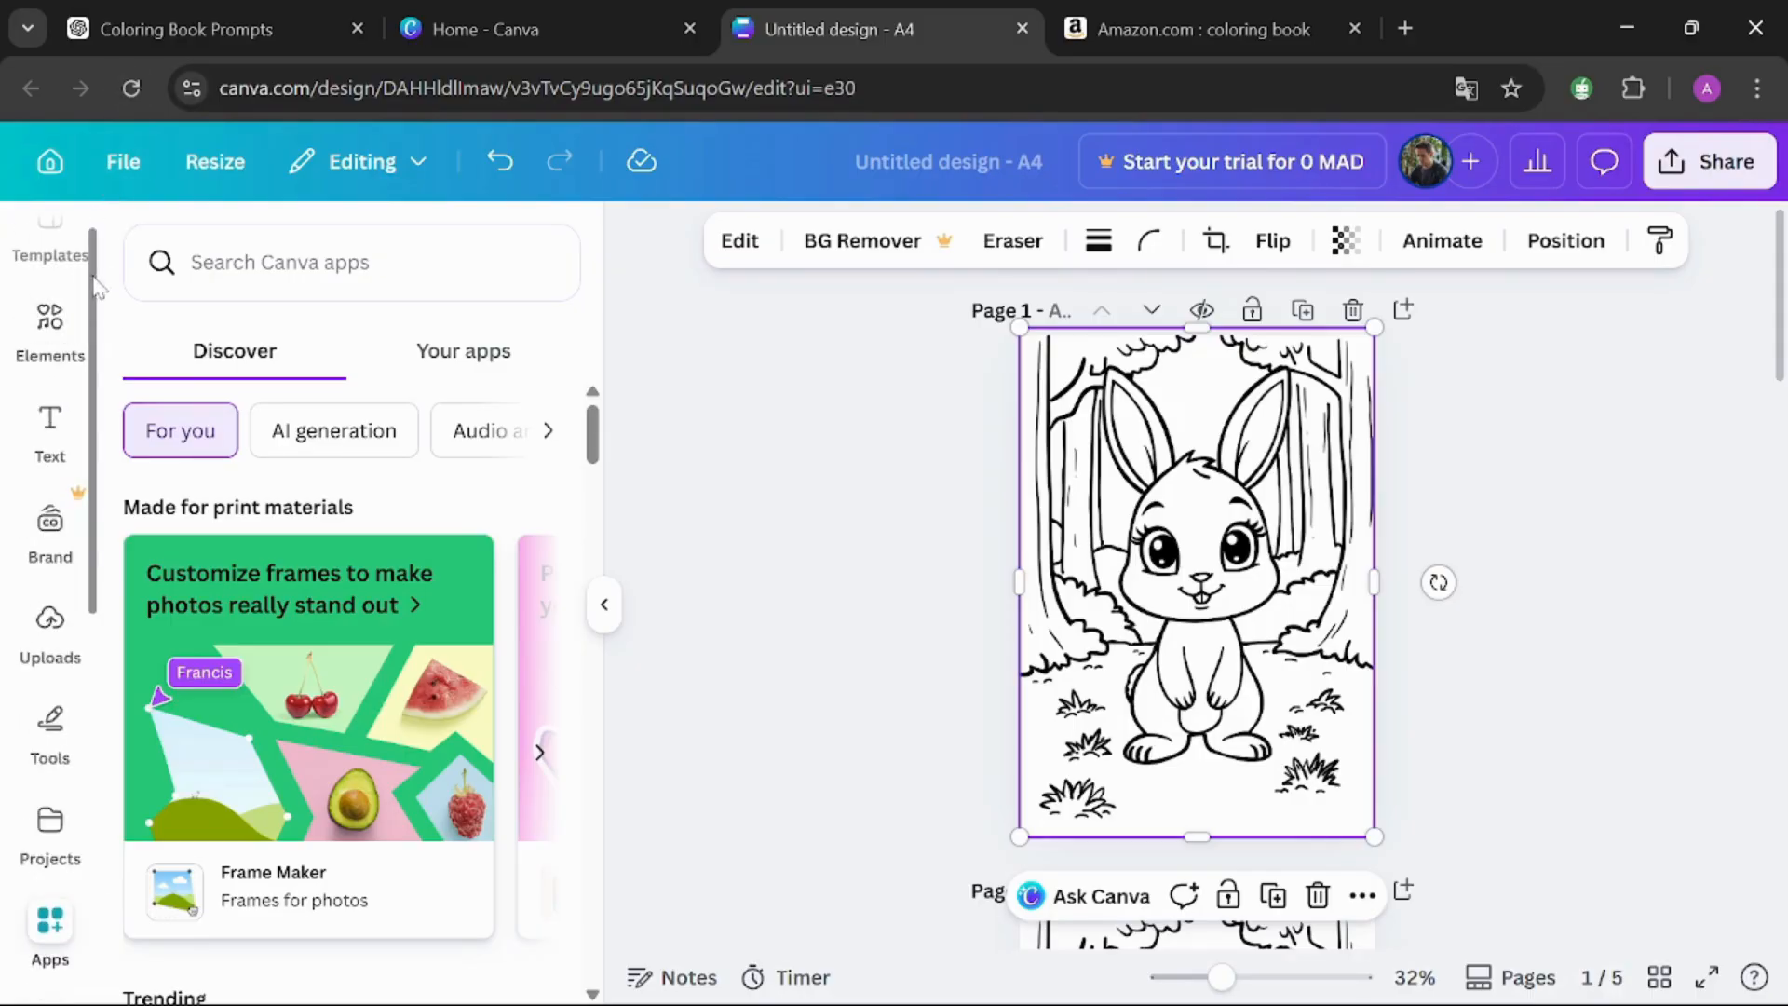
{"action": "left_click", "coordinate": [87, 230]}
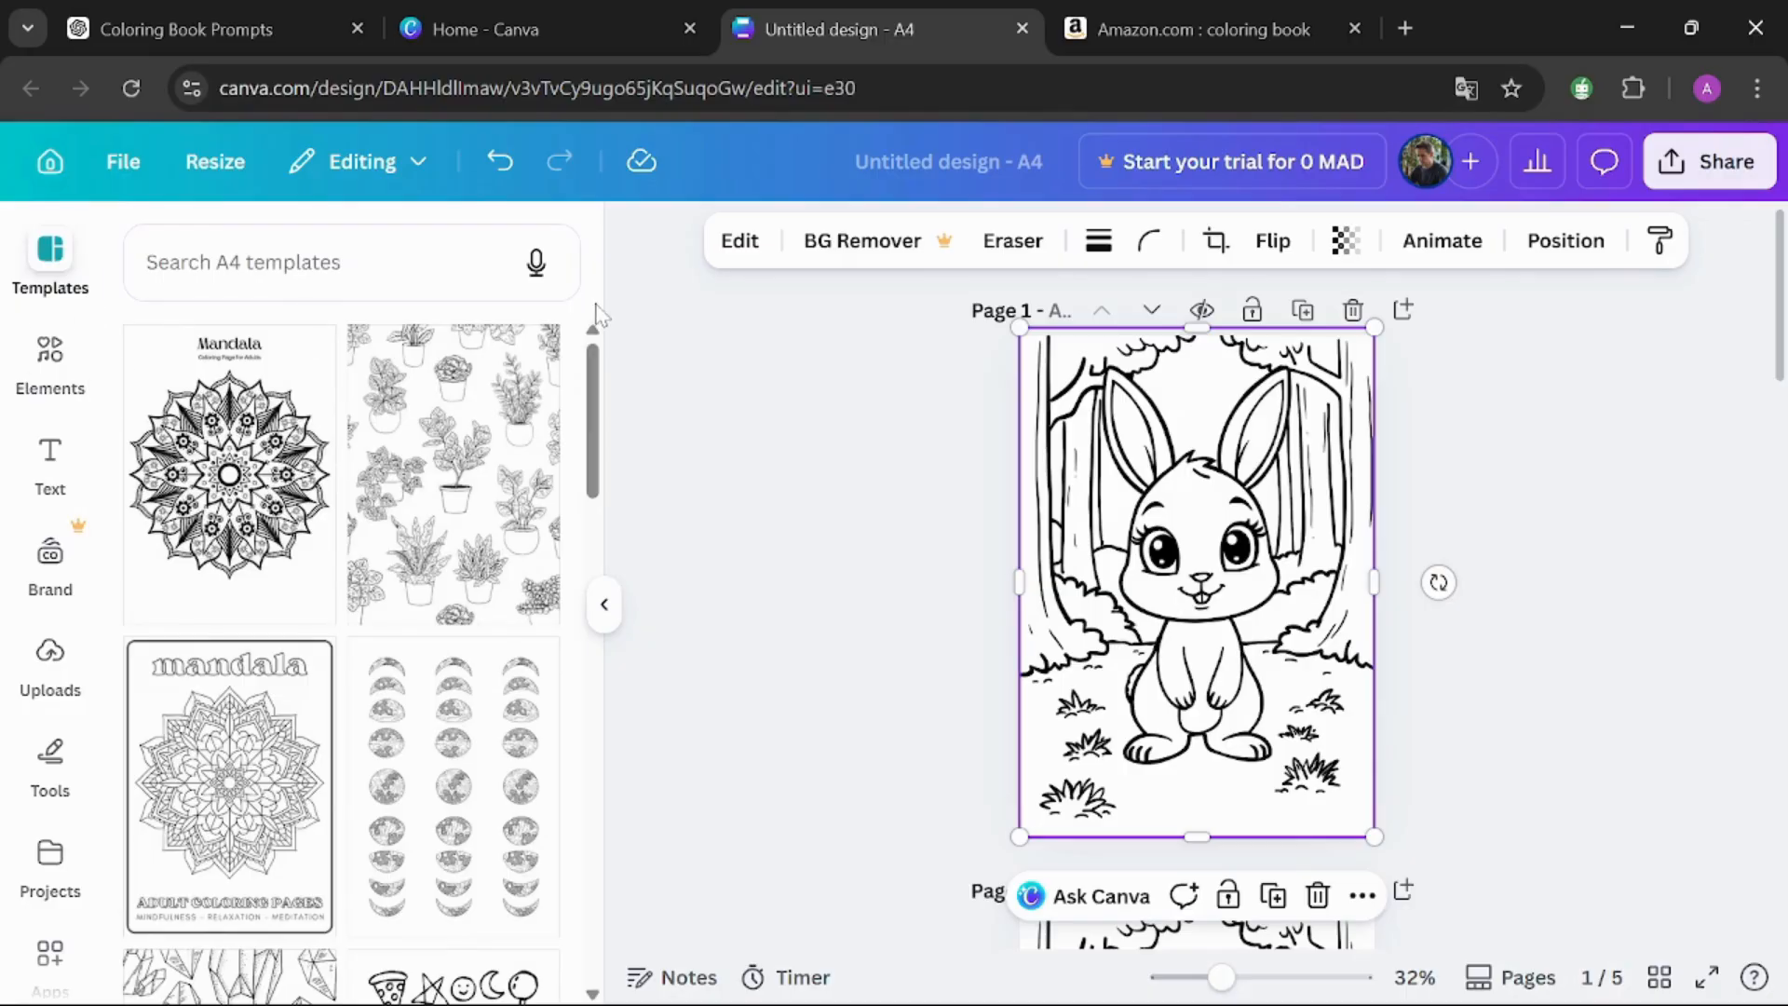
{"action": "left_click_drag", "start_coordinate": [598, 393], "coordinate": [597, 321]}
{"action": "left_click", "coordinate": [419, 263]}
{"action": "type", "text": "cover"}
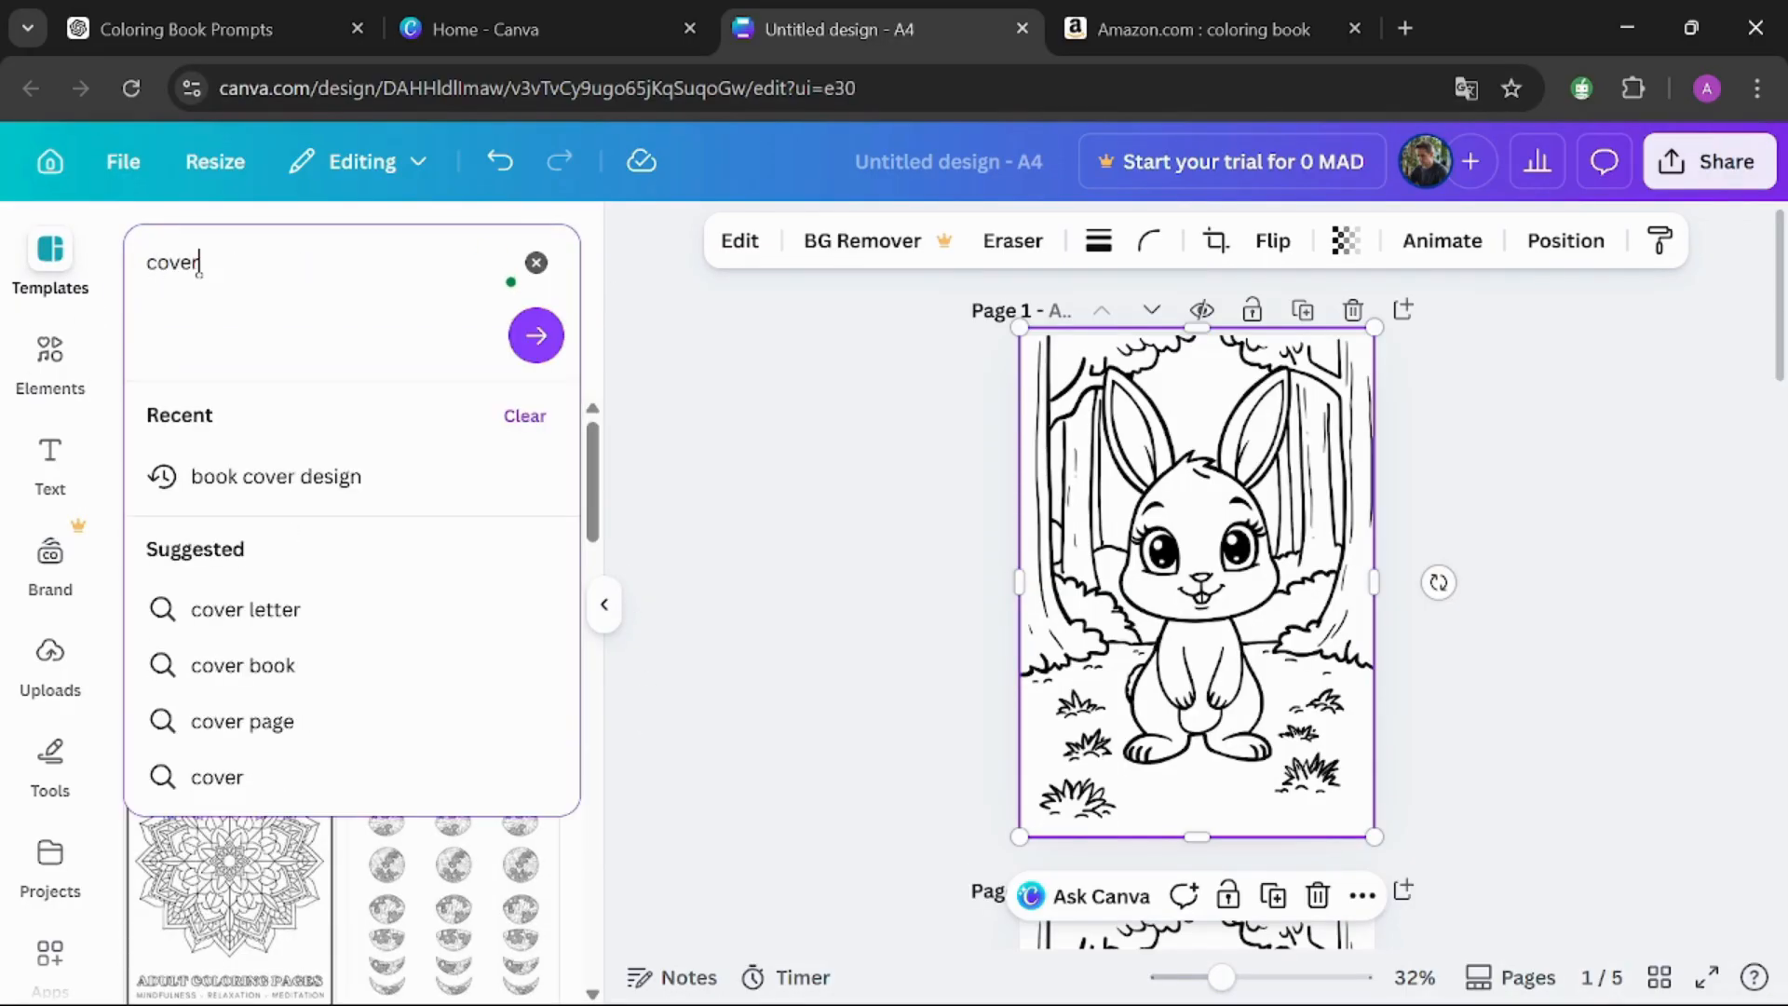
{"action": "left_click", "coordinate": [407, 485]}
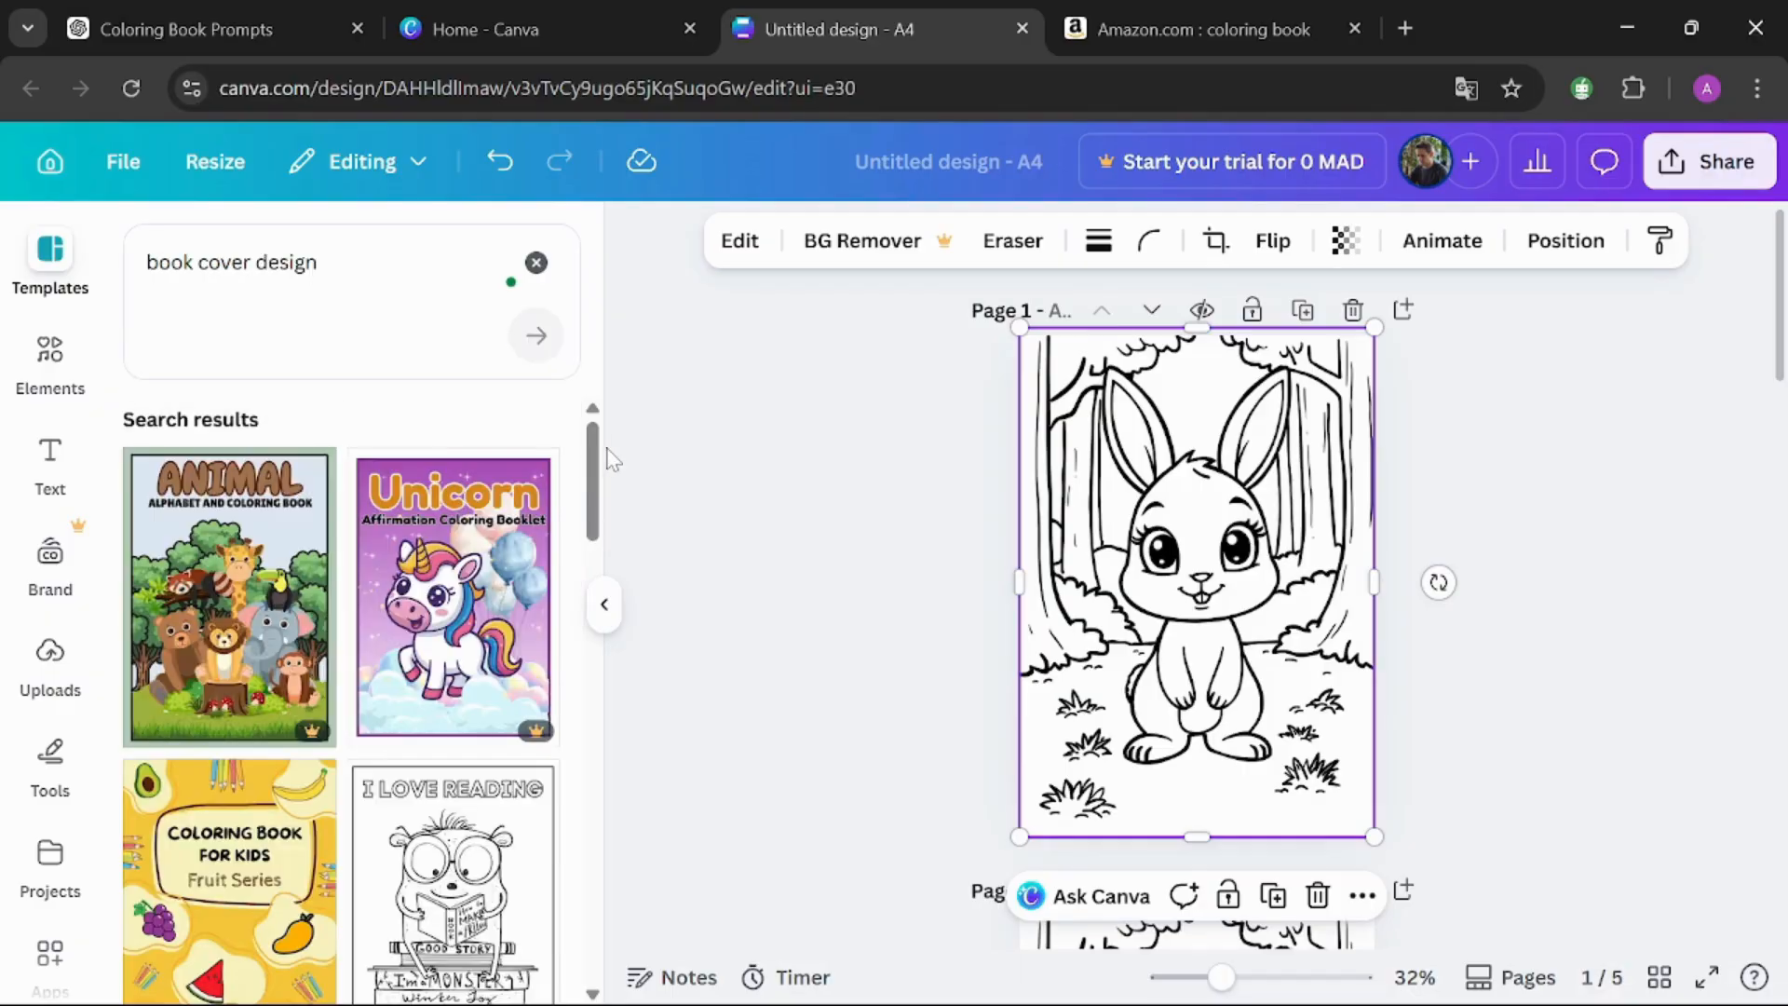
{"action": "left_click_drag", "start_coordinate": [596, 485], "coordinate": [580, 396]}
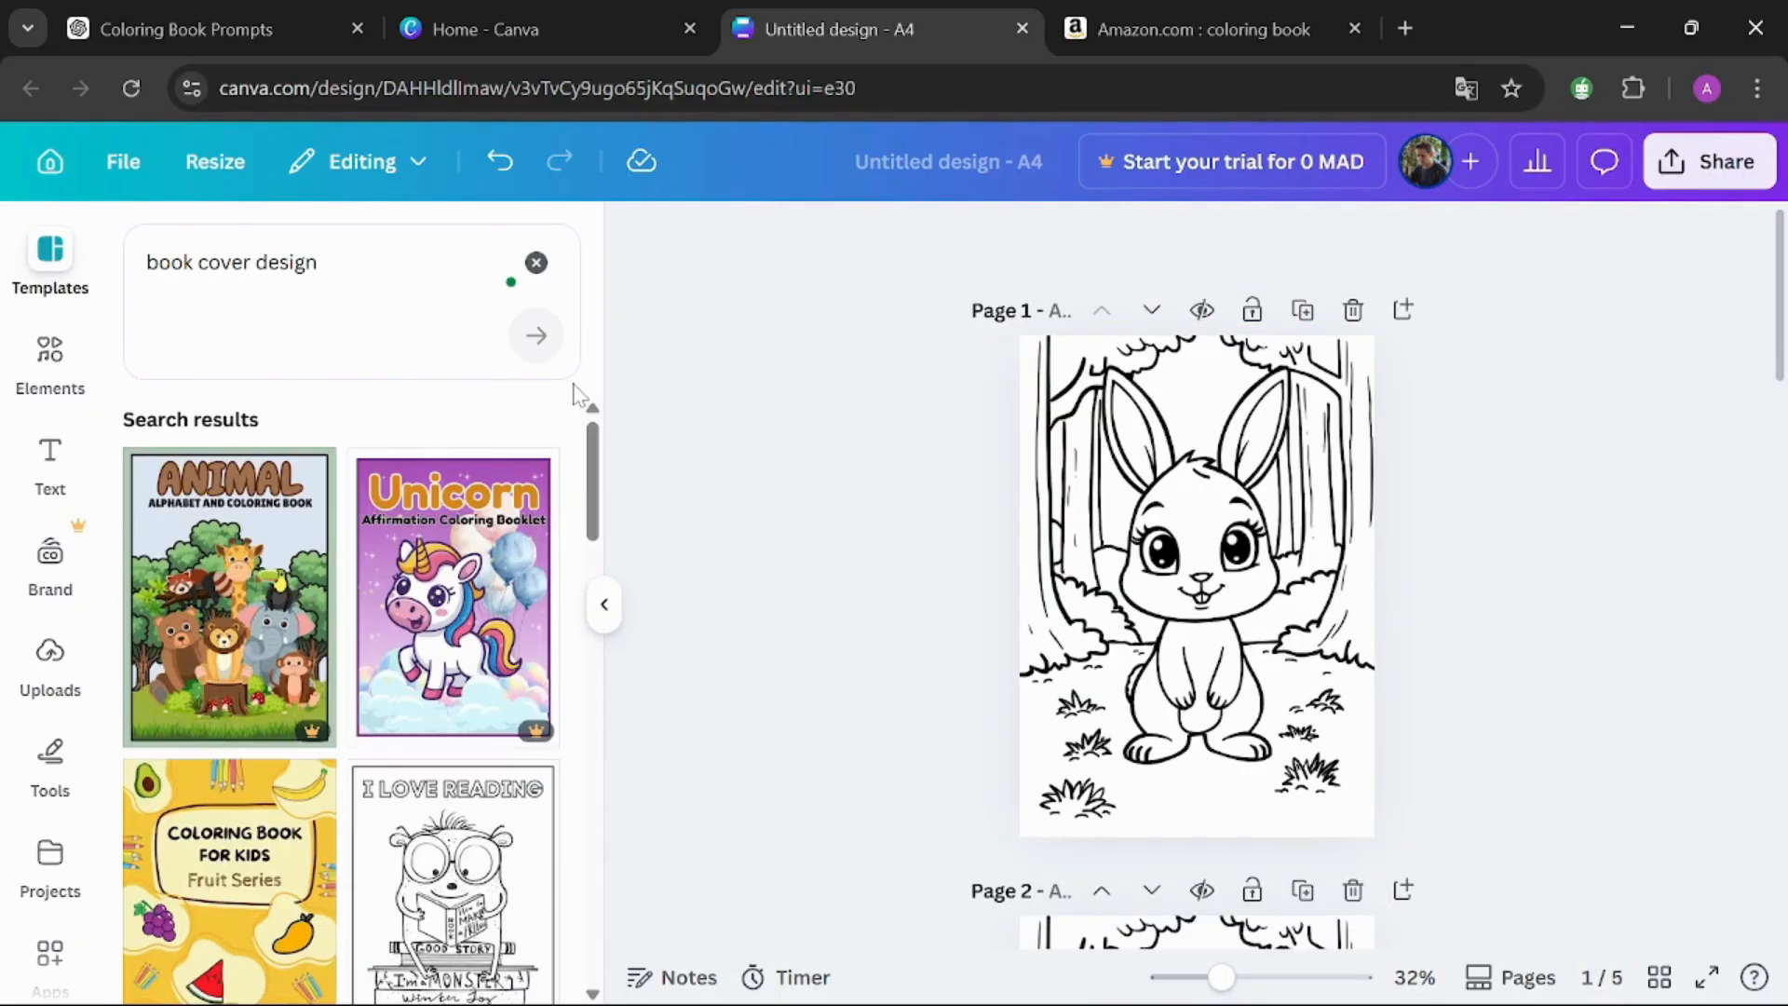
Copy "Luna the Little Bunny's" from the story title in ChatGPT and return to the Canva design.
{"action": "left_click", "coordinate": [260, 13]}
{"action": "left_click", "coordinate": [587, 606]}
{"action": "scroll", "coordinate": [587, 607], "scroll_direction": "up", "scroll_amount": 15}
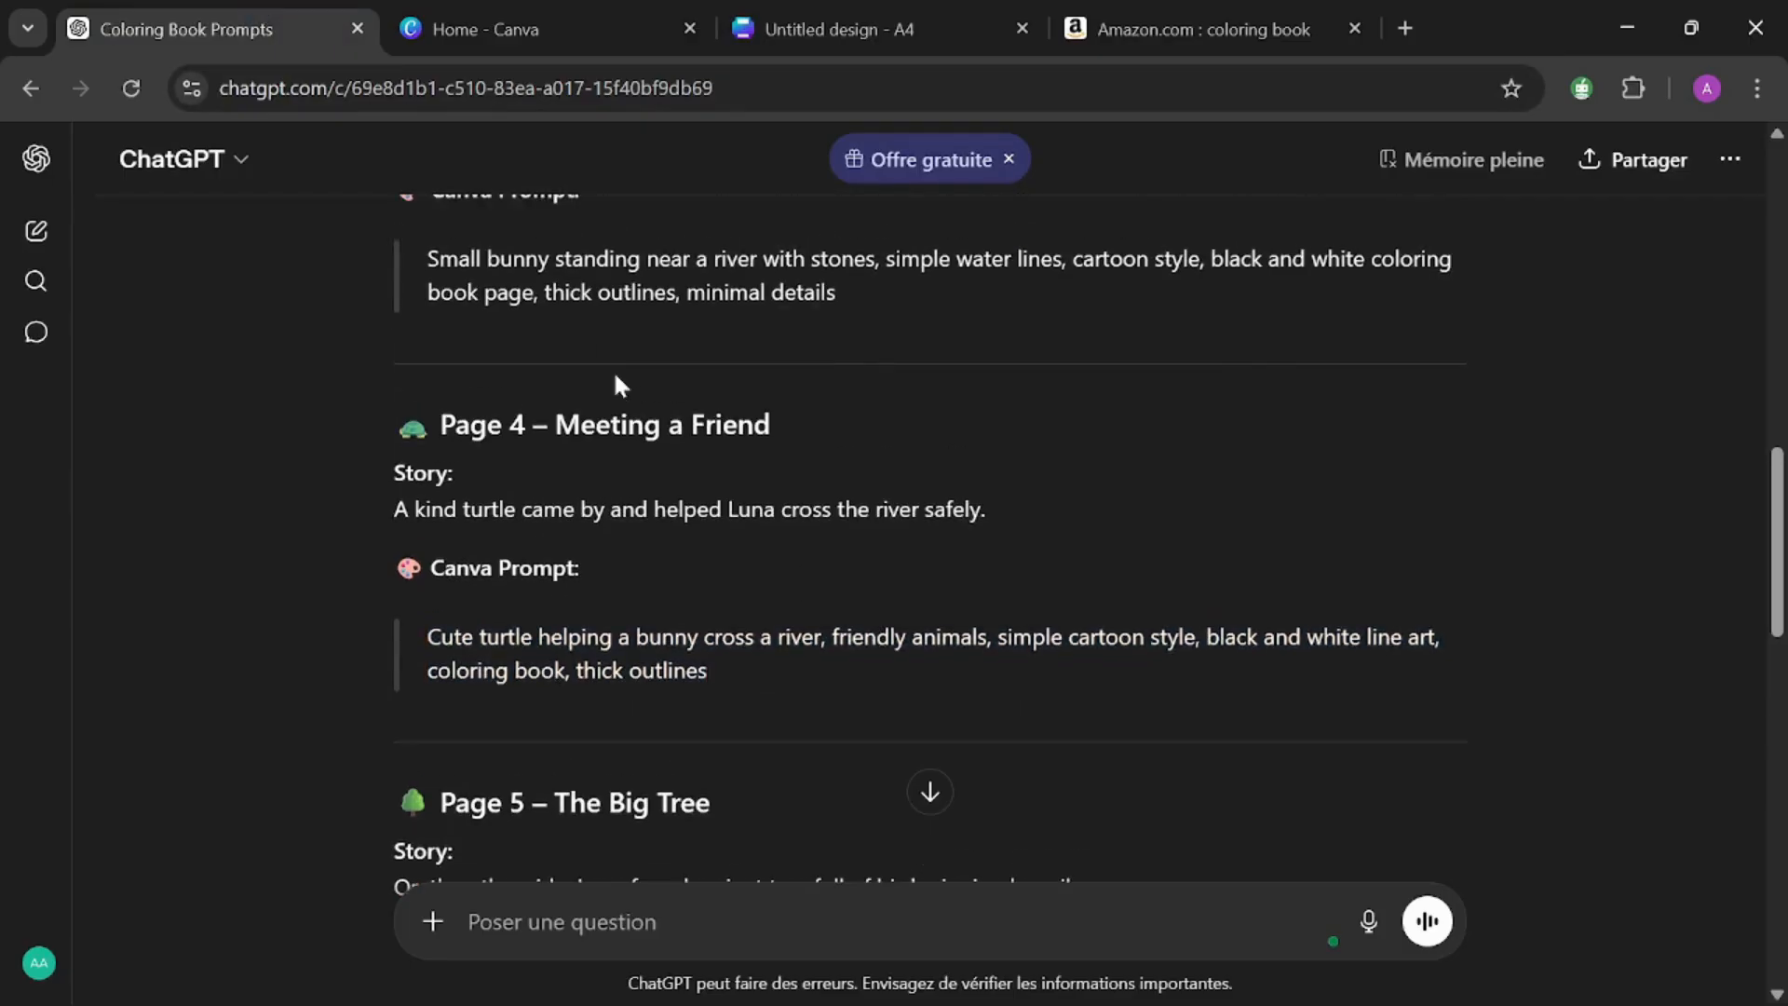
{"action": "scroll", "coordinate": [529, 504], "scroll_direction": "up", "scroll_amount": 3}
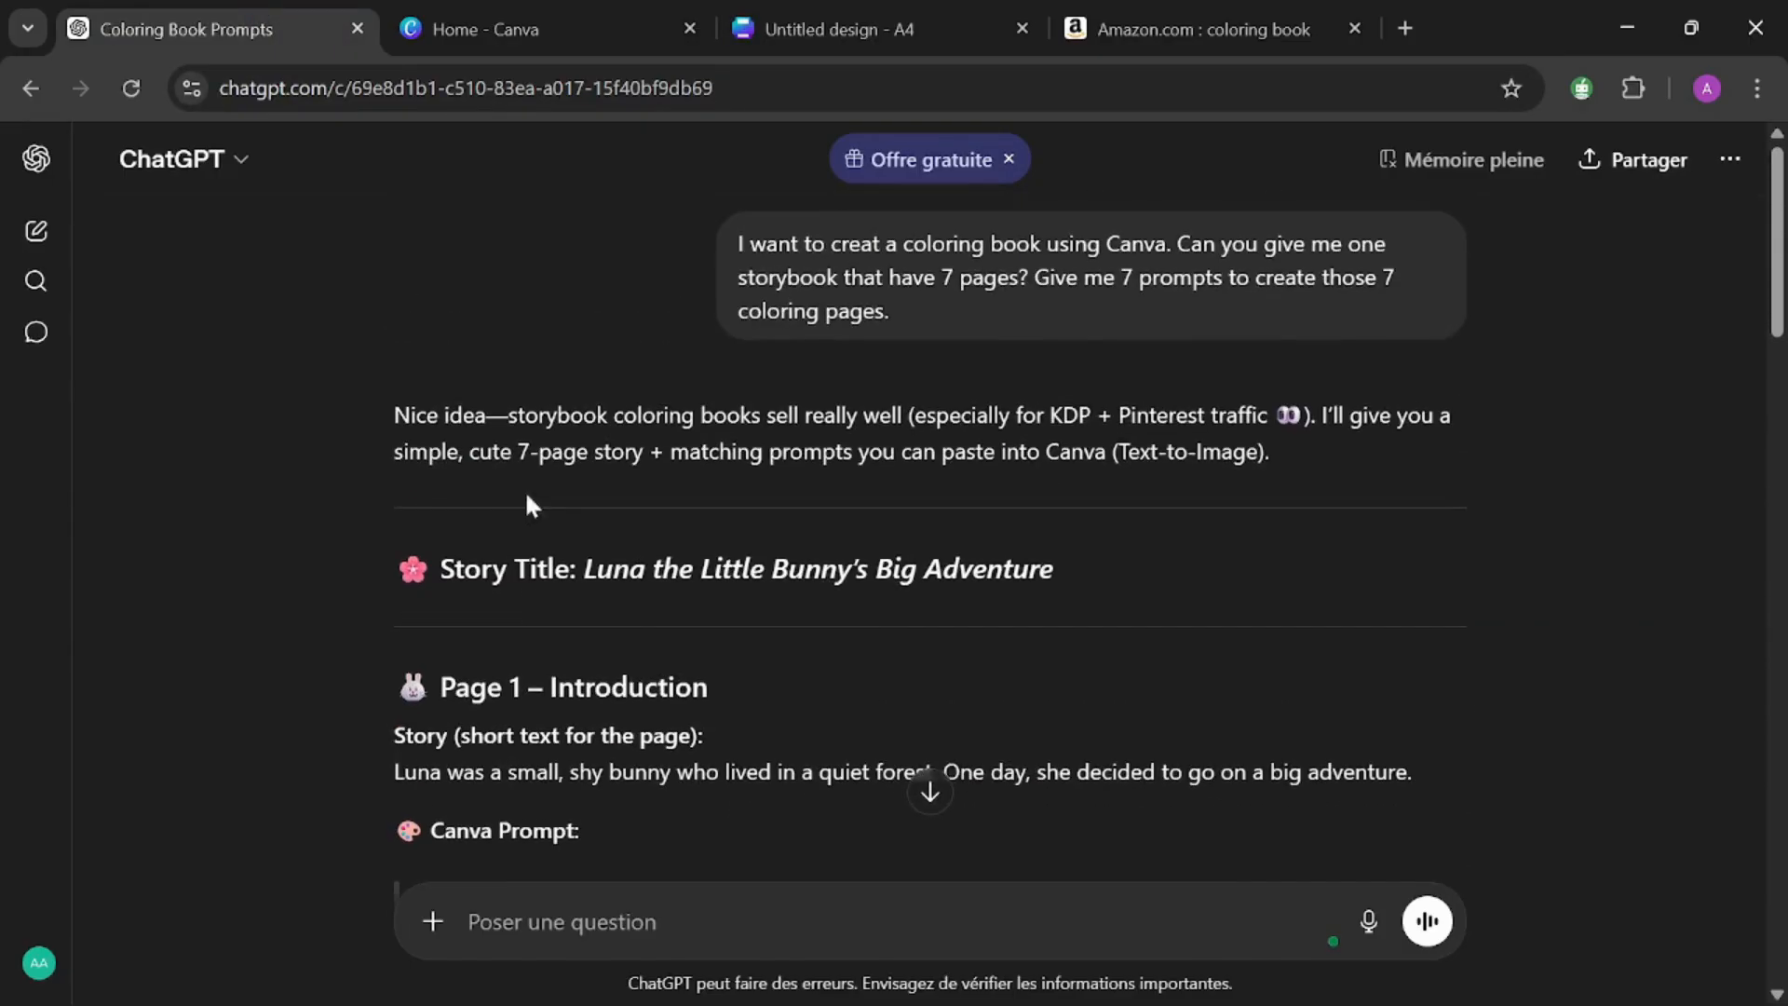
{"action": "left_click_drag", "start_coordinate": [582, 568], "coordinate": [851, 570]}
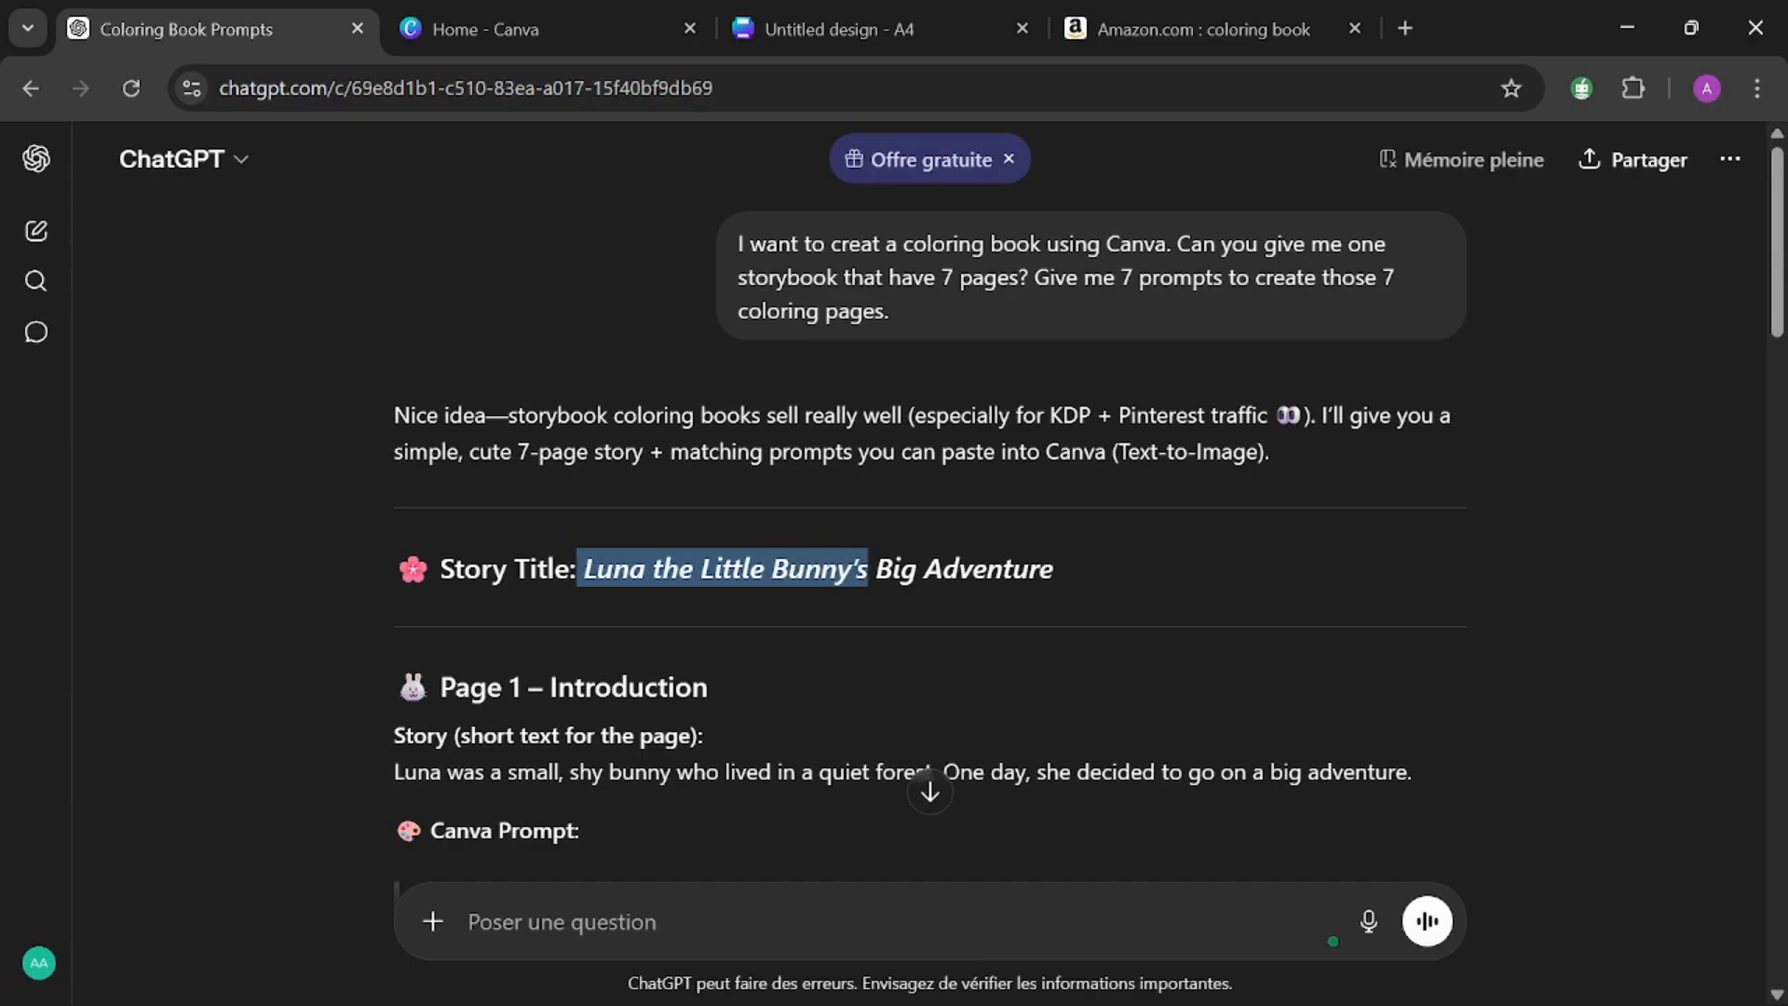
{"action": "right_click", "coordinate": [868, 559]}
{"action": "left_click", "coordinate": [969, 604]}
{"action": "left_click", "coordinate": [838, 29]}
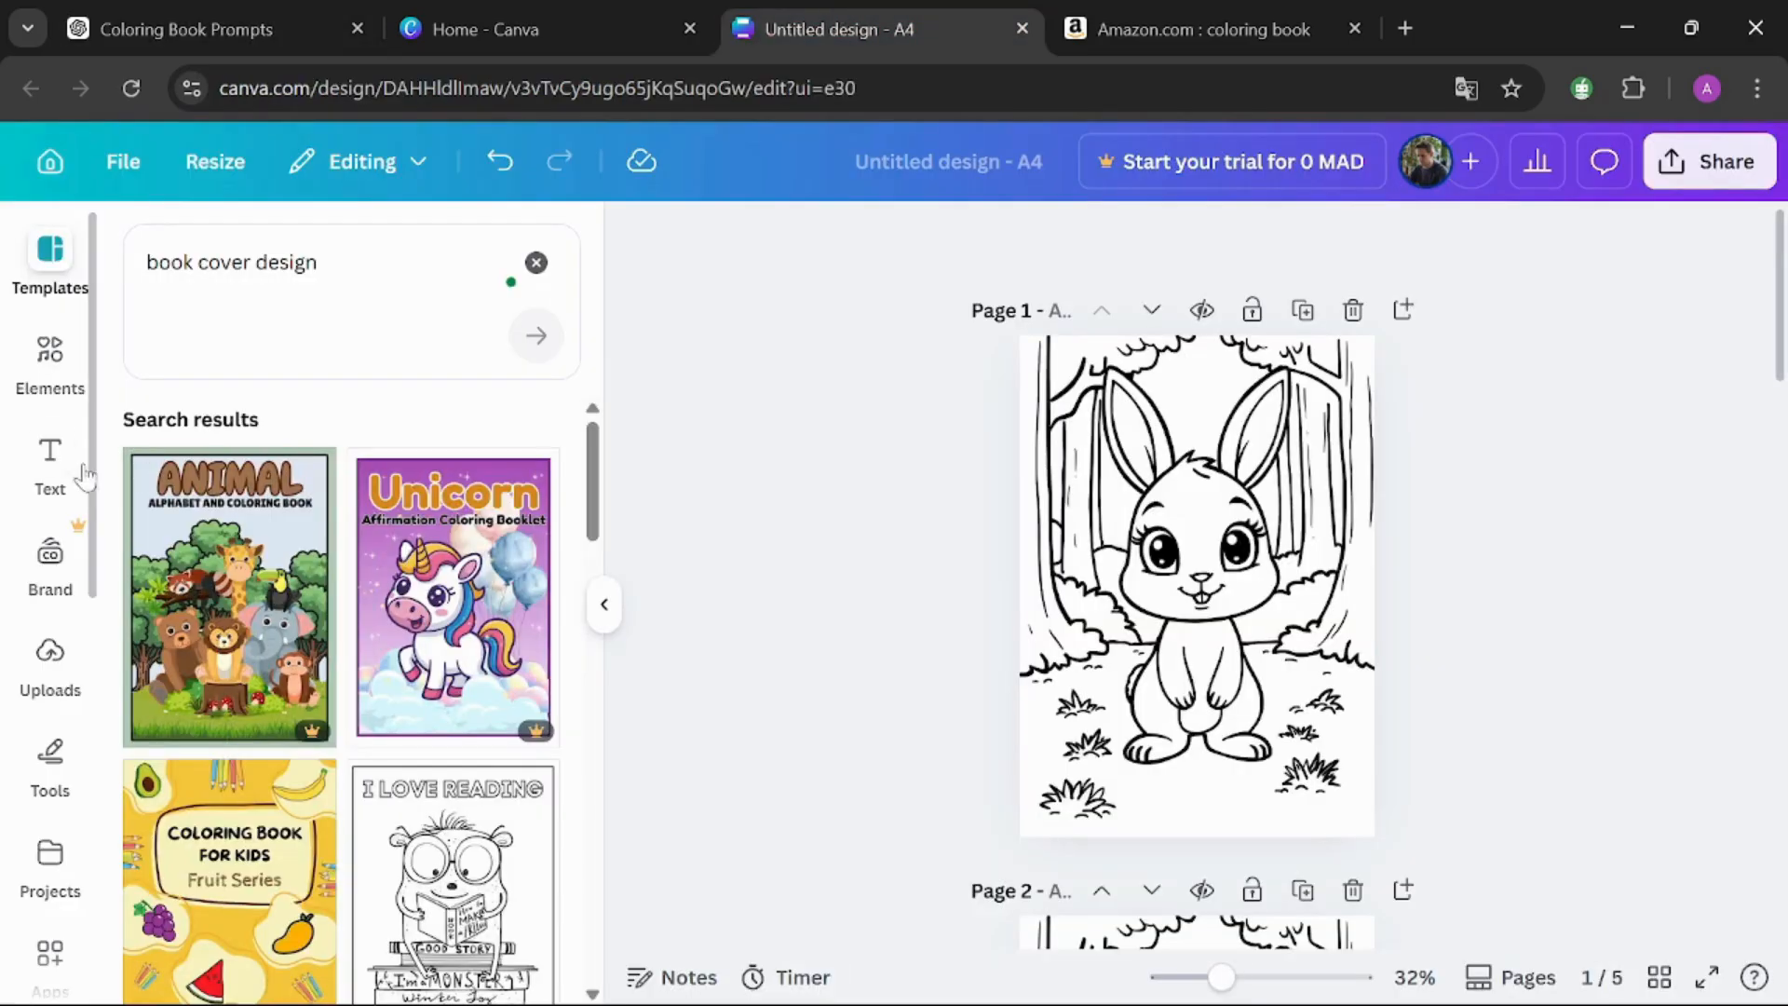
Try the copied title in the pink Glow text style on page 1 and delete the trial texts.
{"action": "left_click", "coordinate": [51, 463]}
{"action": "left_click_drag", "start_coordinate": [592, 511], "coordinate": [592, 642]}
{"action": "left_click", "coordinate": [420, 663]}
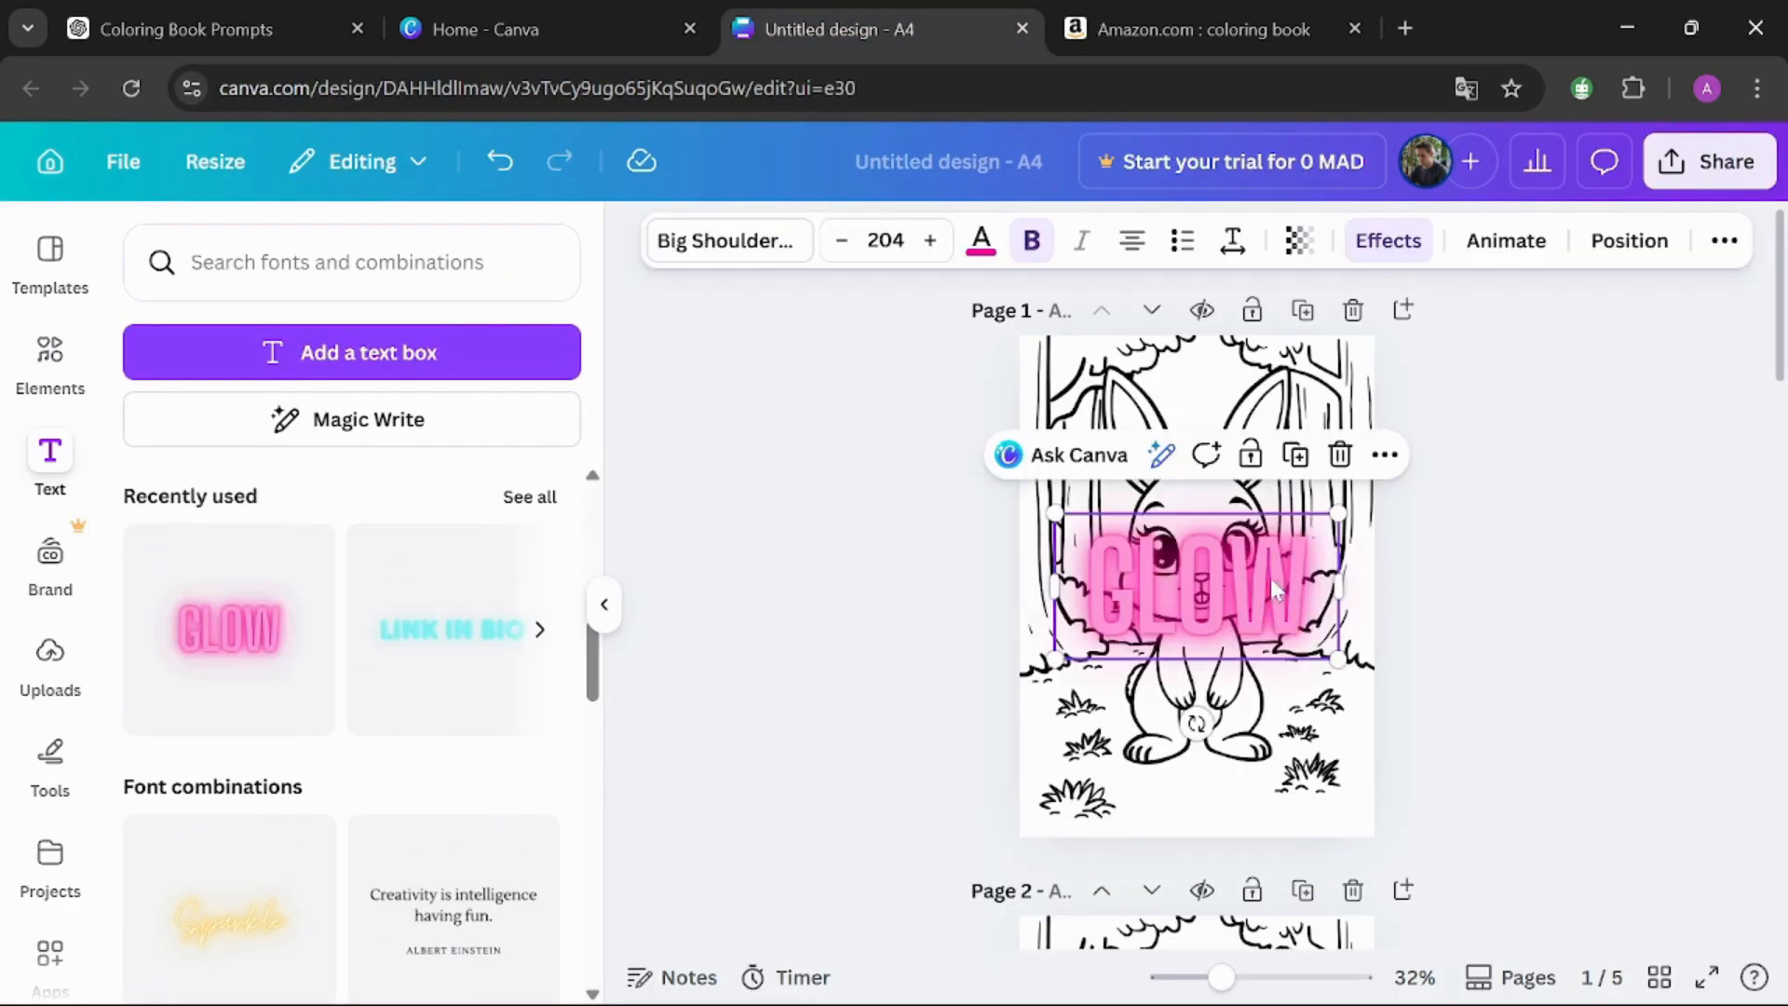
{"action": "double_click", "coordinate": [1302, 594]}
{"action": "key", "text": "ctrl+v"}
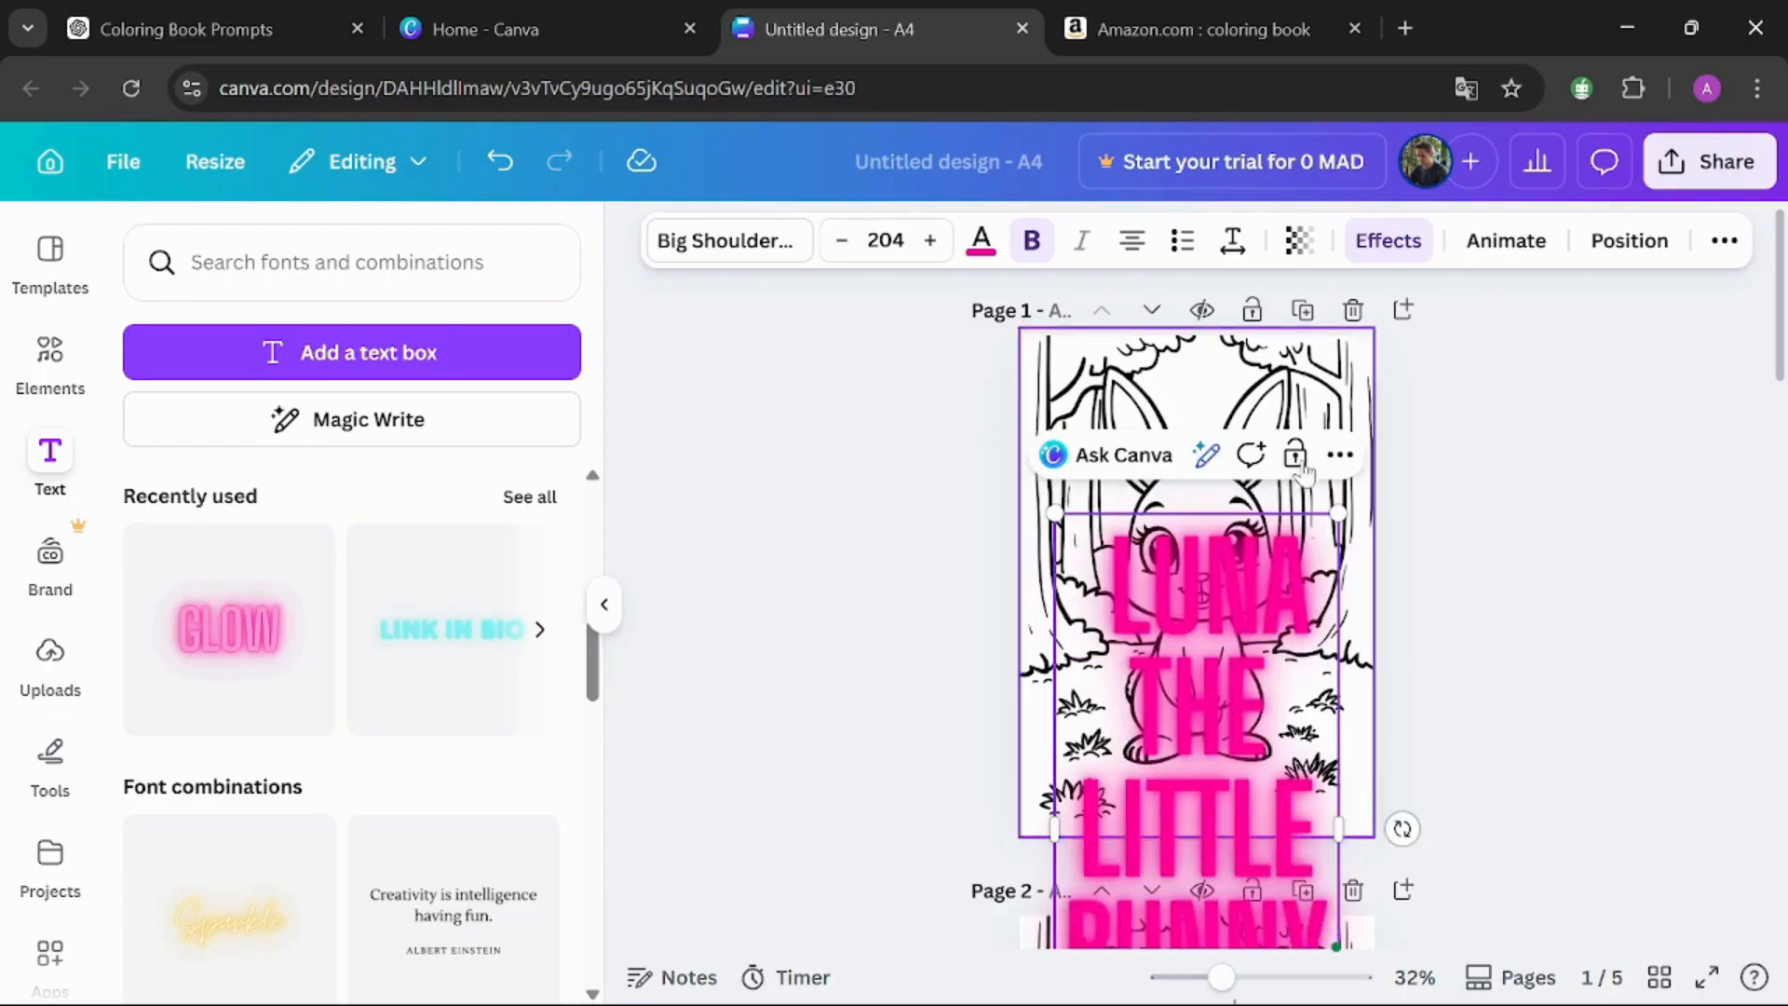
{"action": "key", "text": "Delete"}
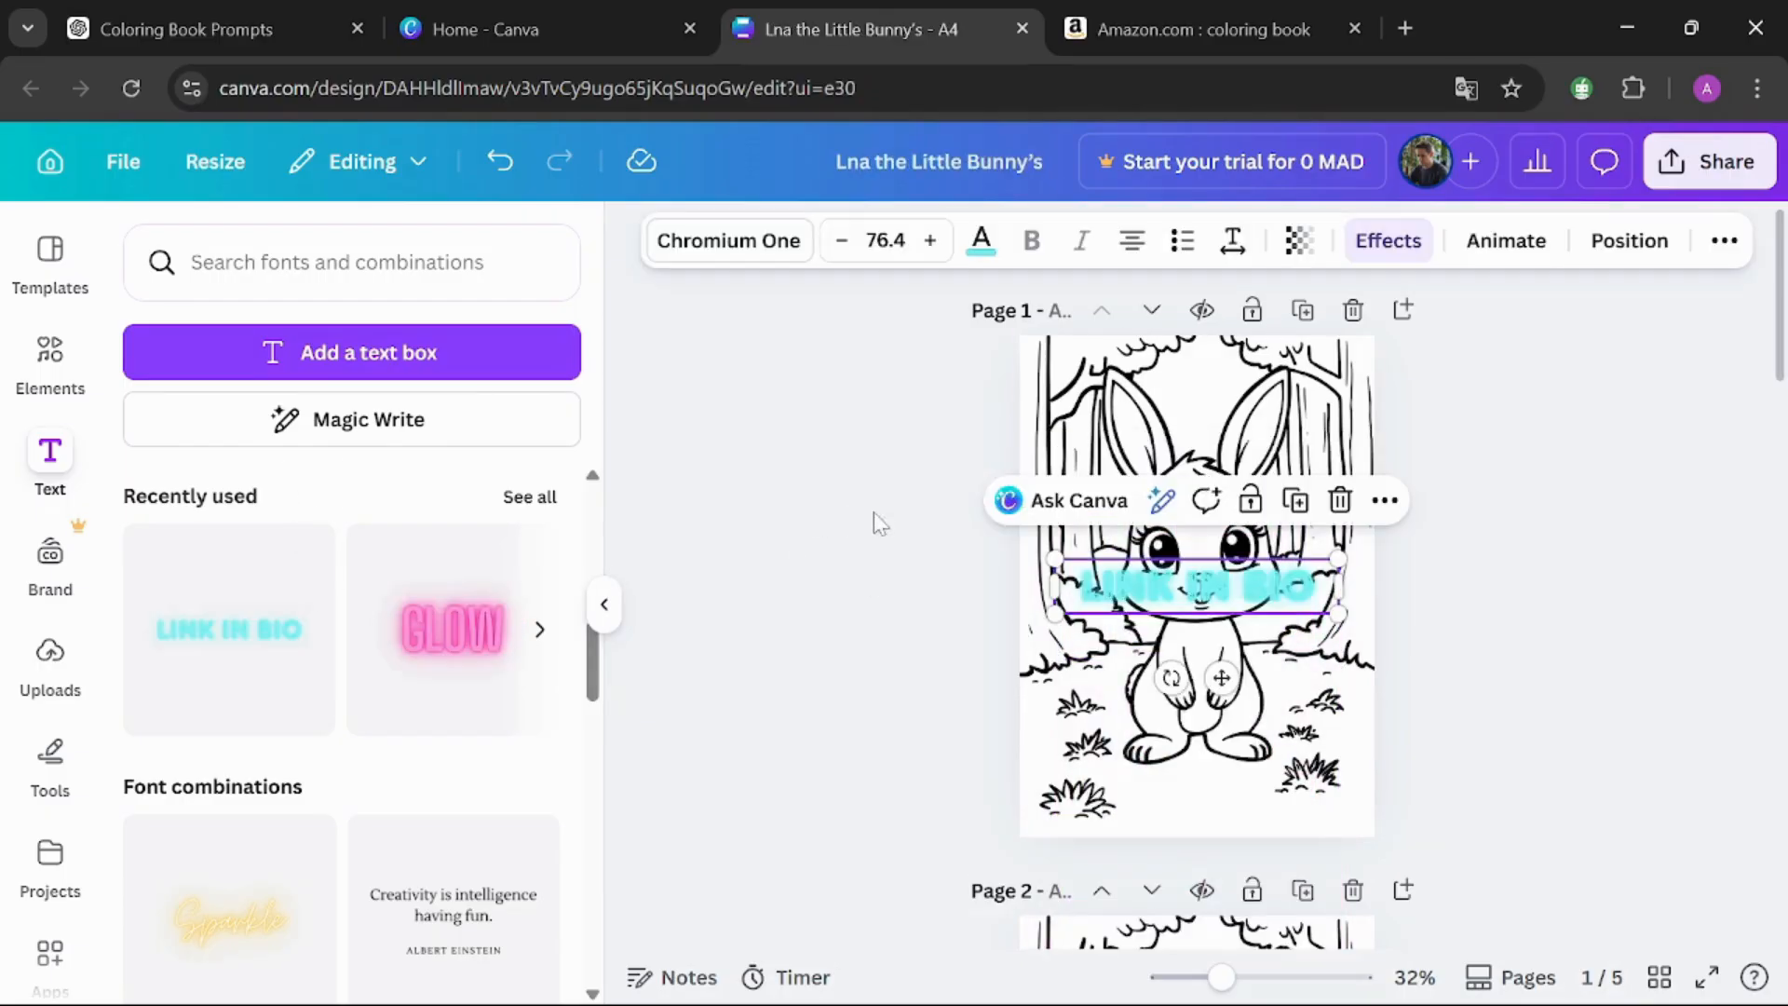
{"action": "key", "text": "Delete"}
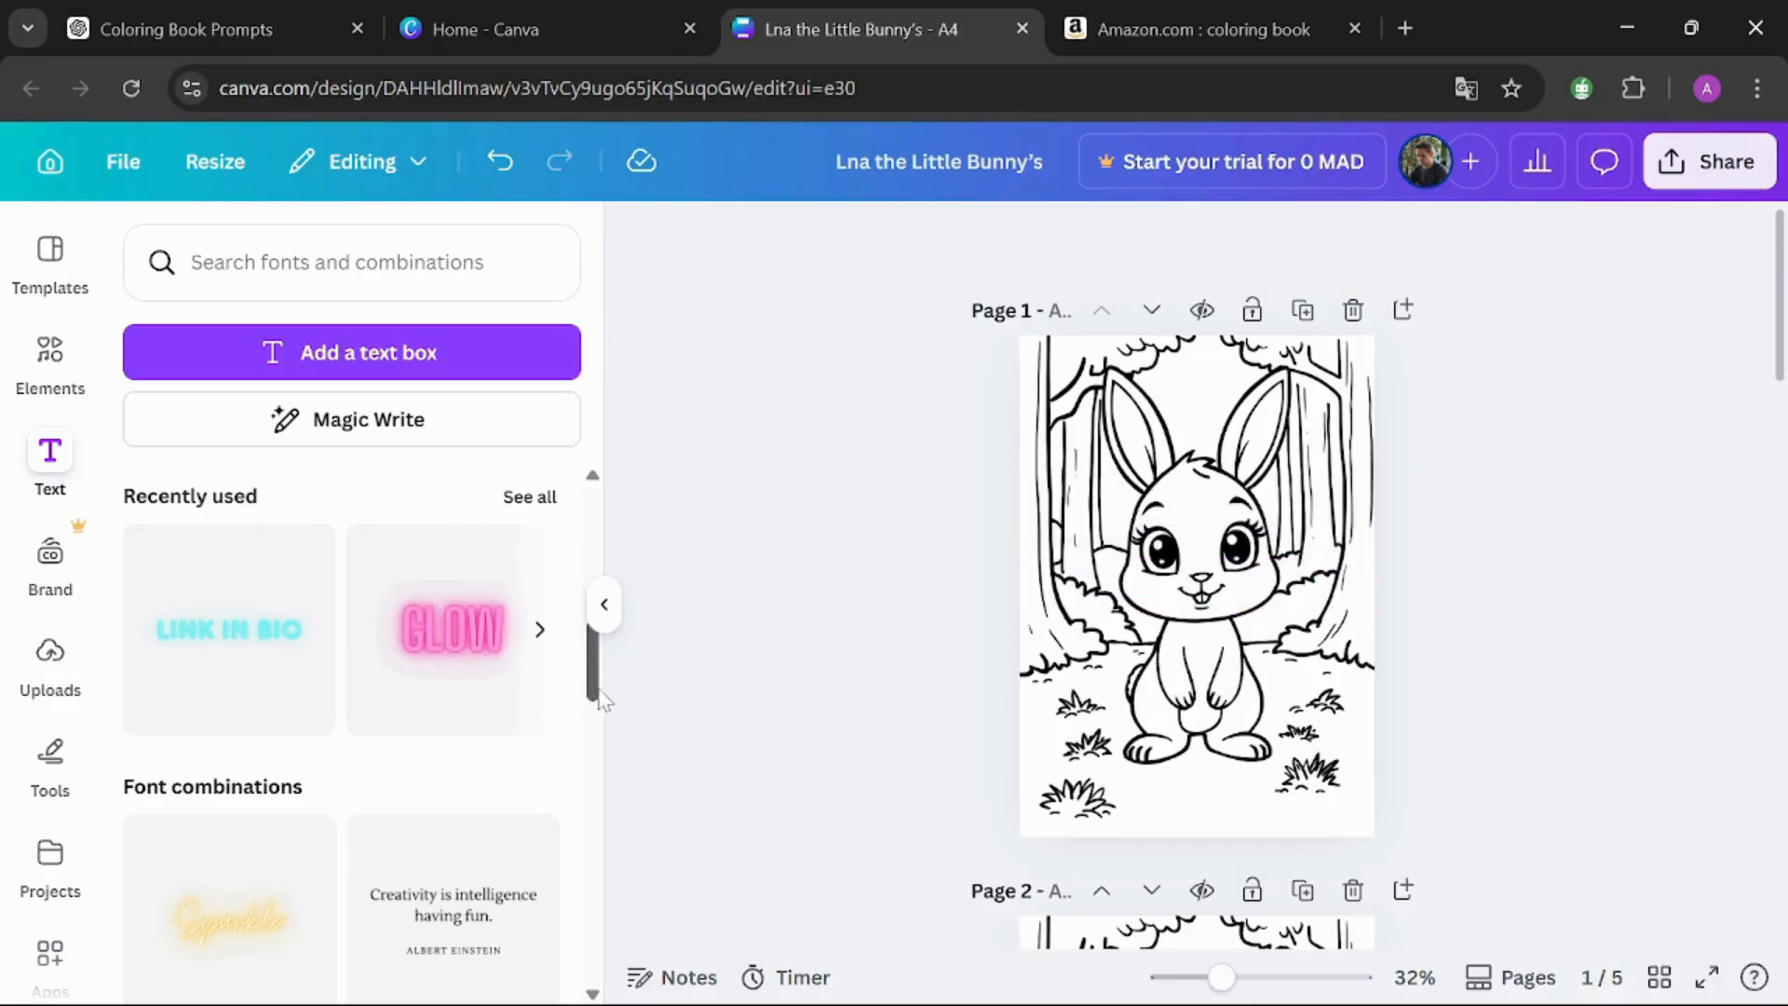
Add the orange and grey "Play time" font combination to page 1 and replace the word "Play" with the copied title.
{"action": "scroll", "coordinate": [601, 701], "scroll_direction": "down", "scroll_amount": 8}
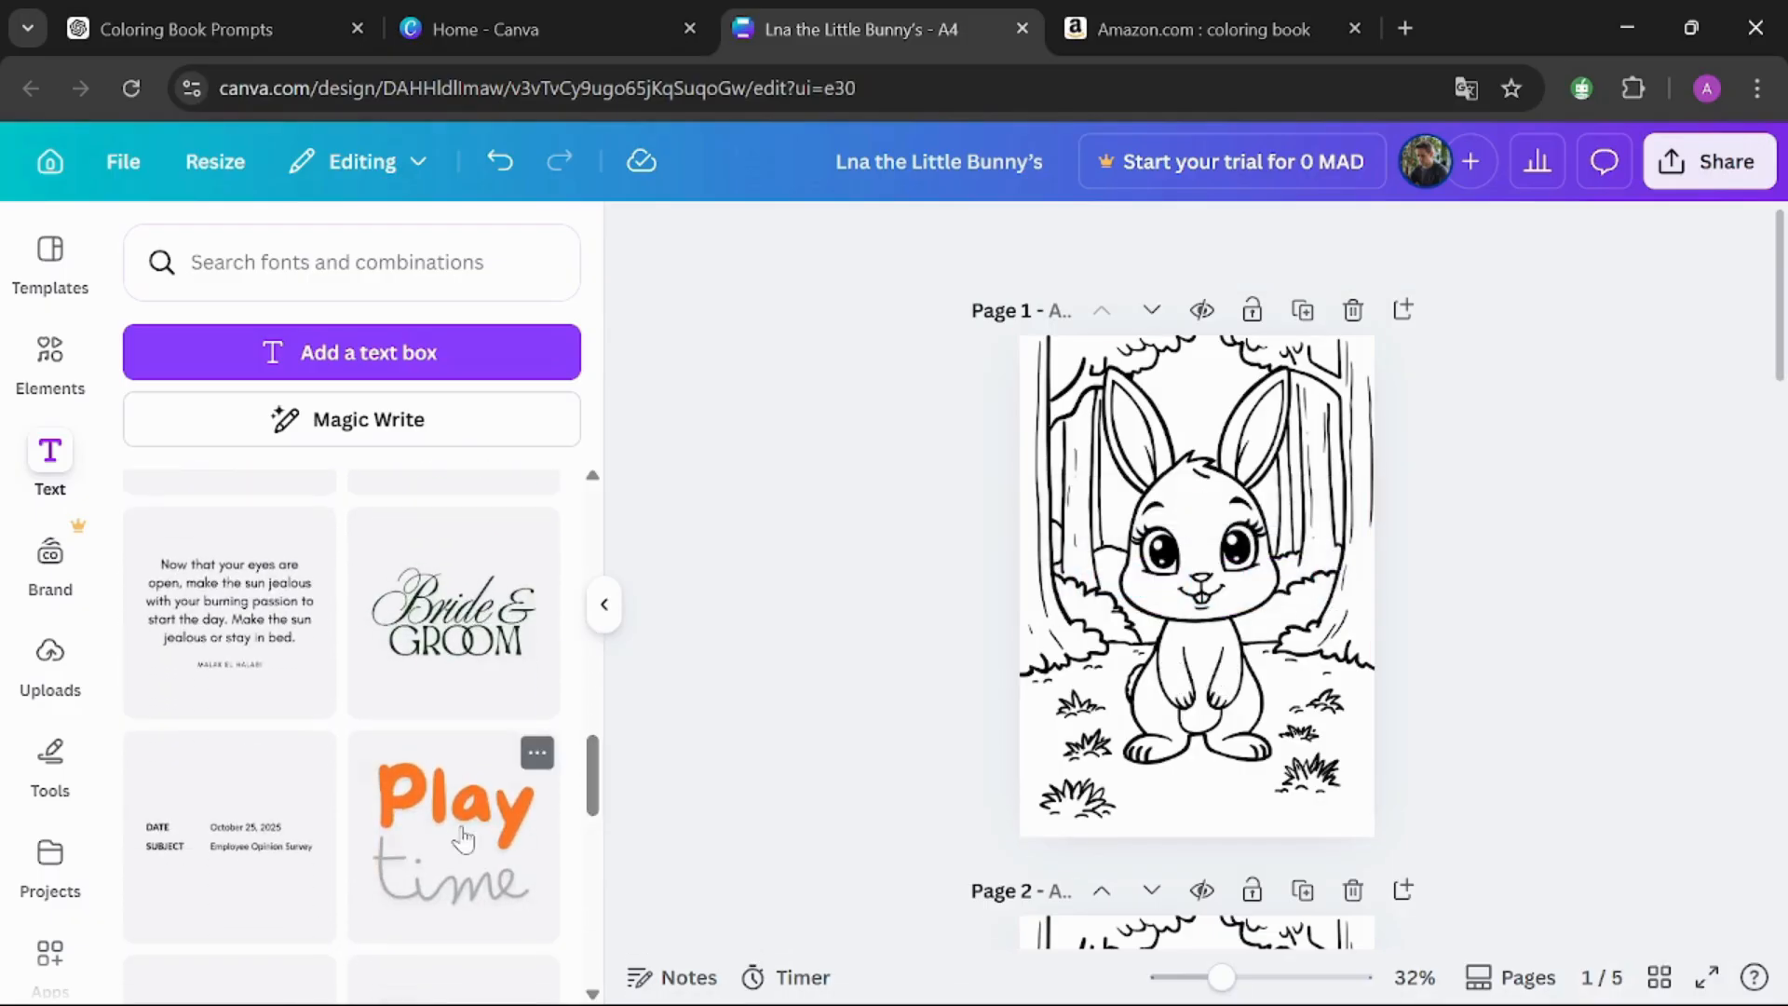
{"action": "left_click", "coordinate": [463, 840]}
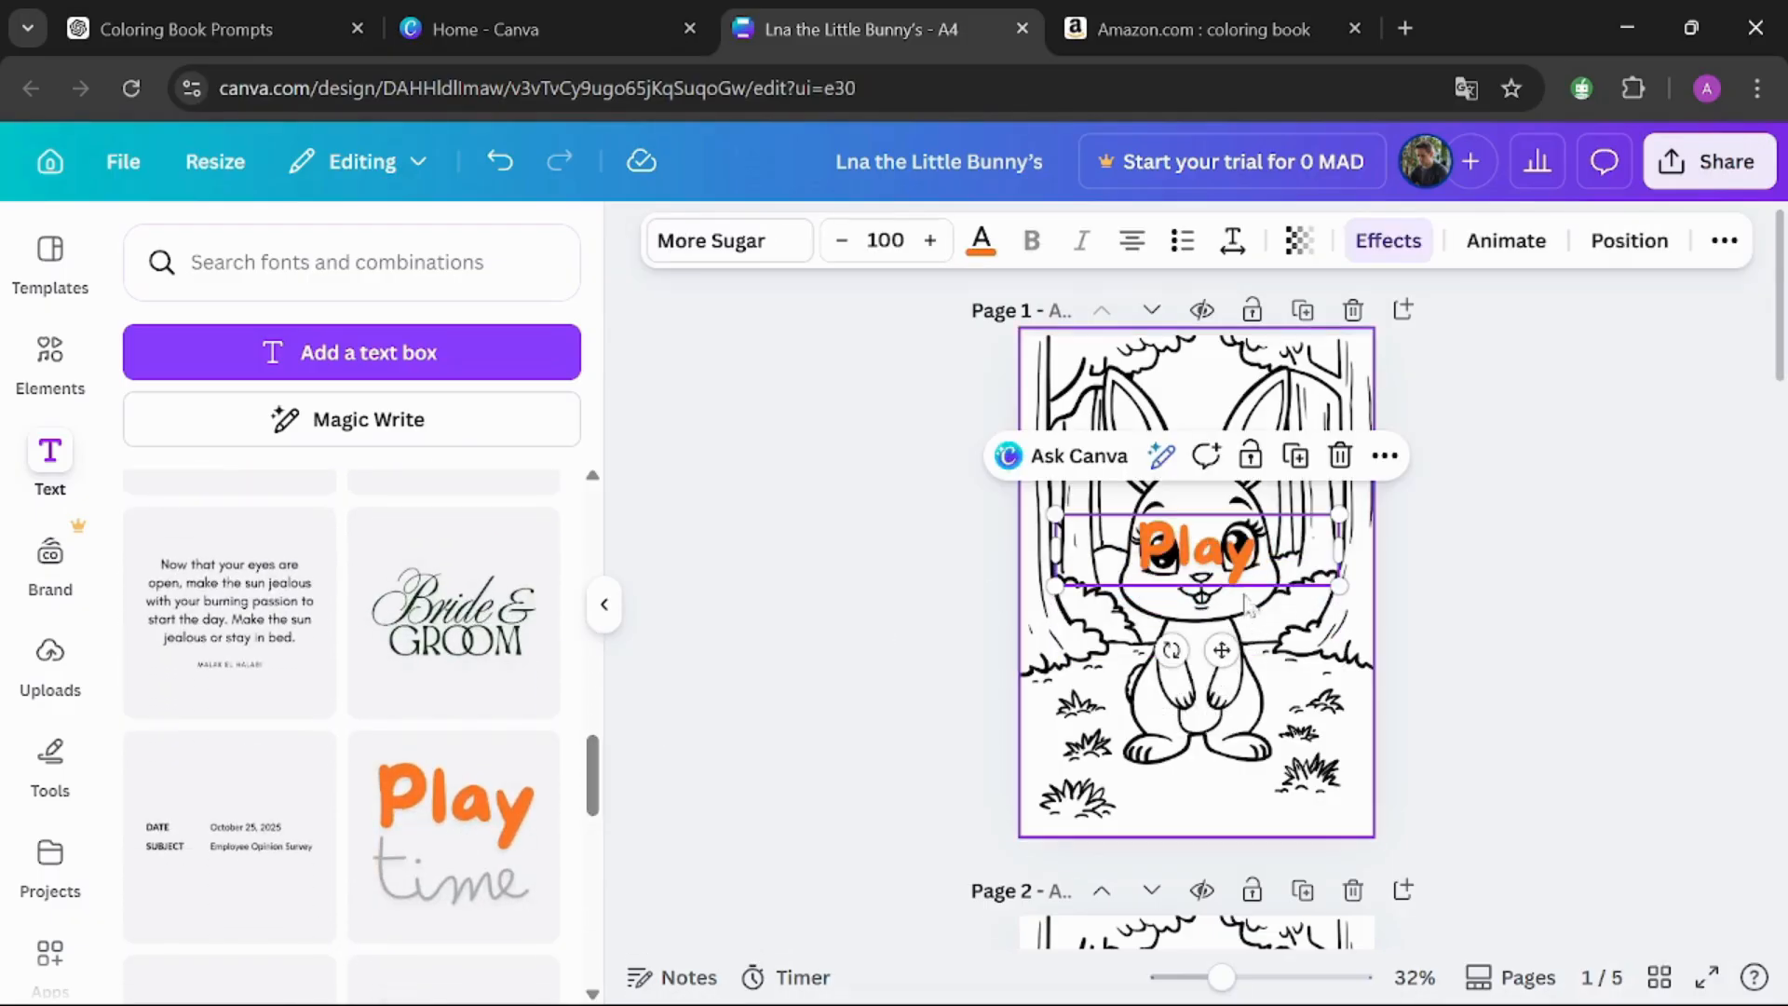
{"action": "double_click", "coordinate": [1226, 557]}
{"action": "key", "text": "BackSpace"}
{"action": "key", "text": "ctrl+v"}
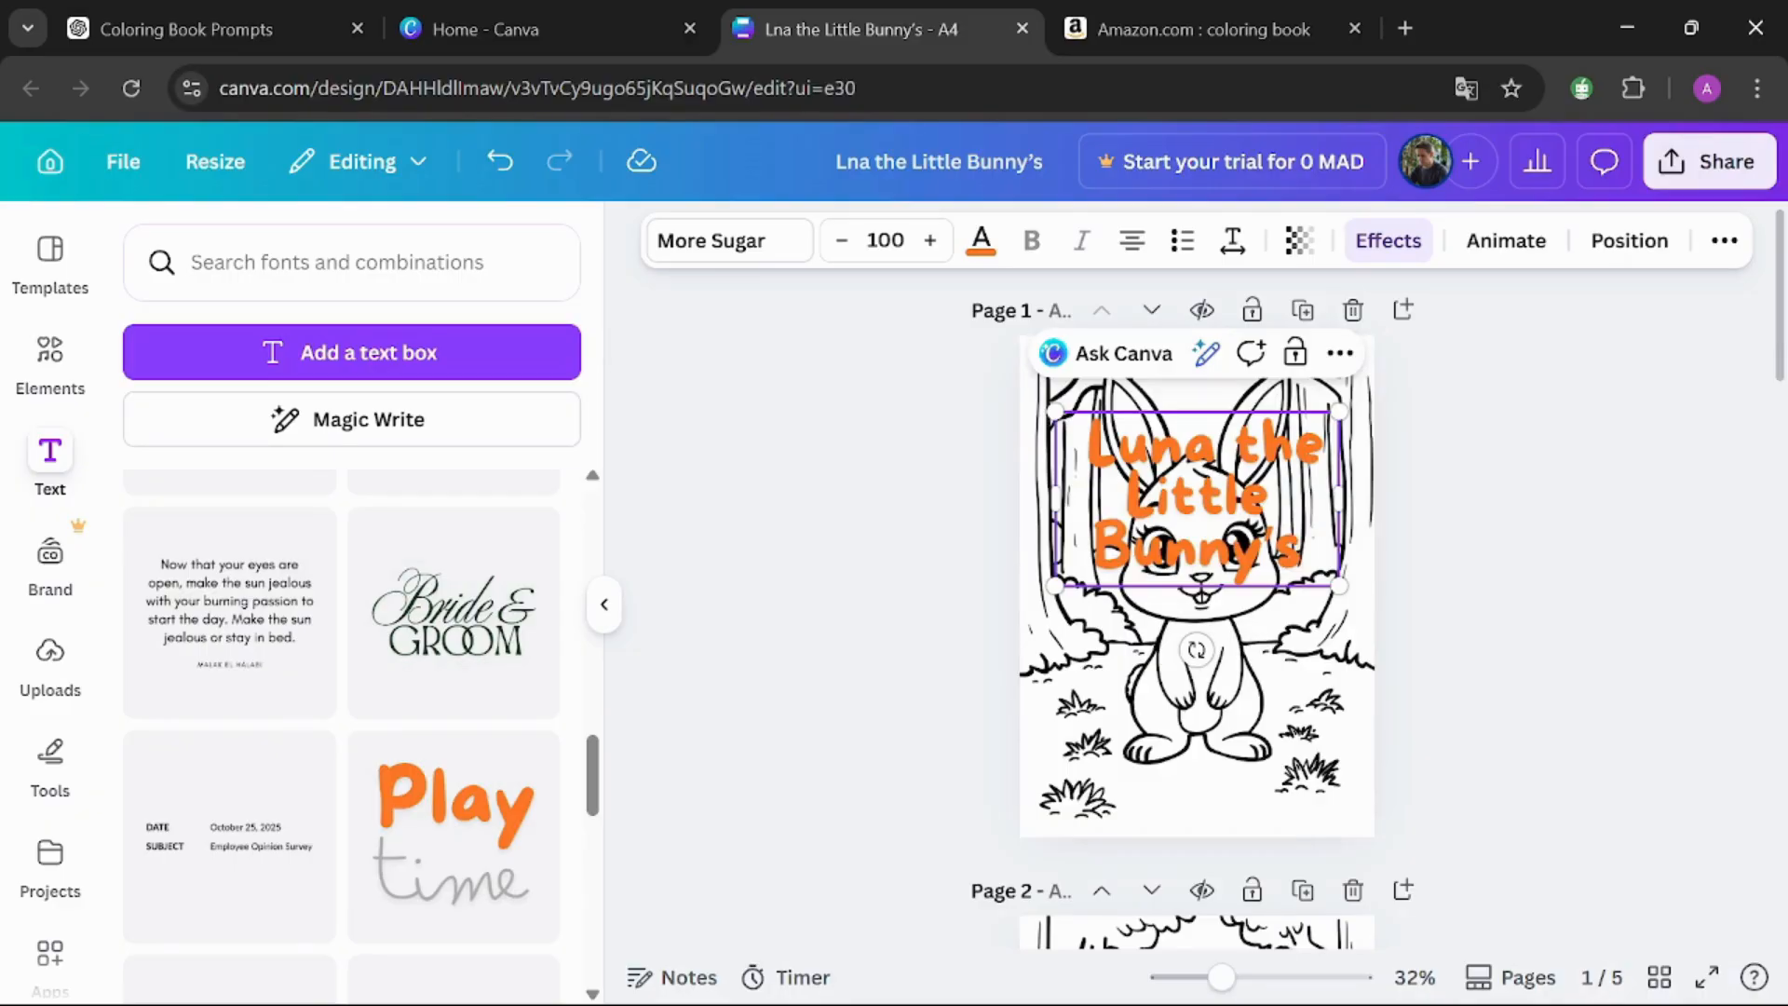
Shrink the title to about size 66.2, widen its box to fit two lines and place it over the bunny's ears.
{"action": "left_click_drag", "start_coordinate": [1055, 585], "coordinate": [1153, 526]}
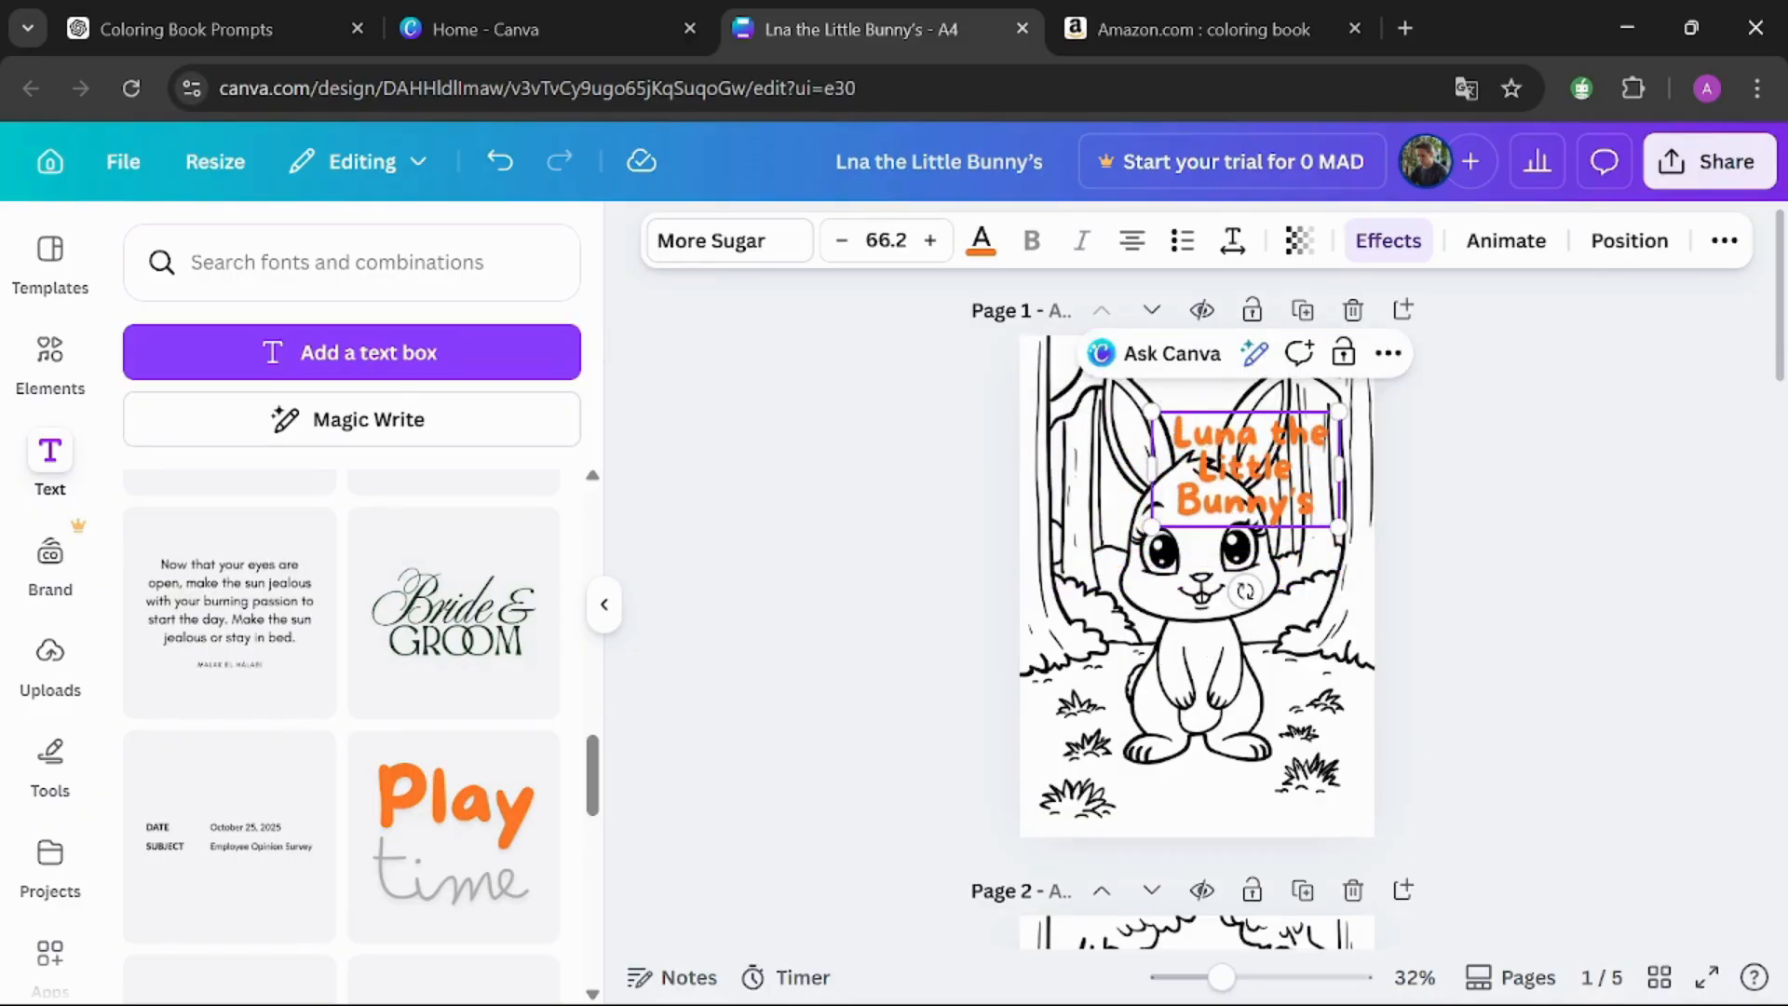
{"action": "double_click", "coordinate": [1153, 468]}
{"action": "left_click_drag", "start_coordinate": [1153, 468], "coordinate": [1097, 398]}
Set the title's font to Archivo Black and move it, centred, over the bunny's feet near the lower edge of page 1.
{"action": "left_click", "coordinate": [717, 240]}
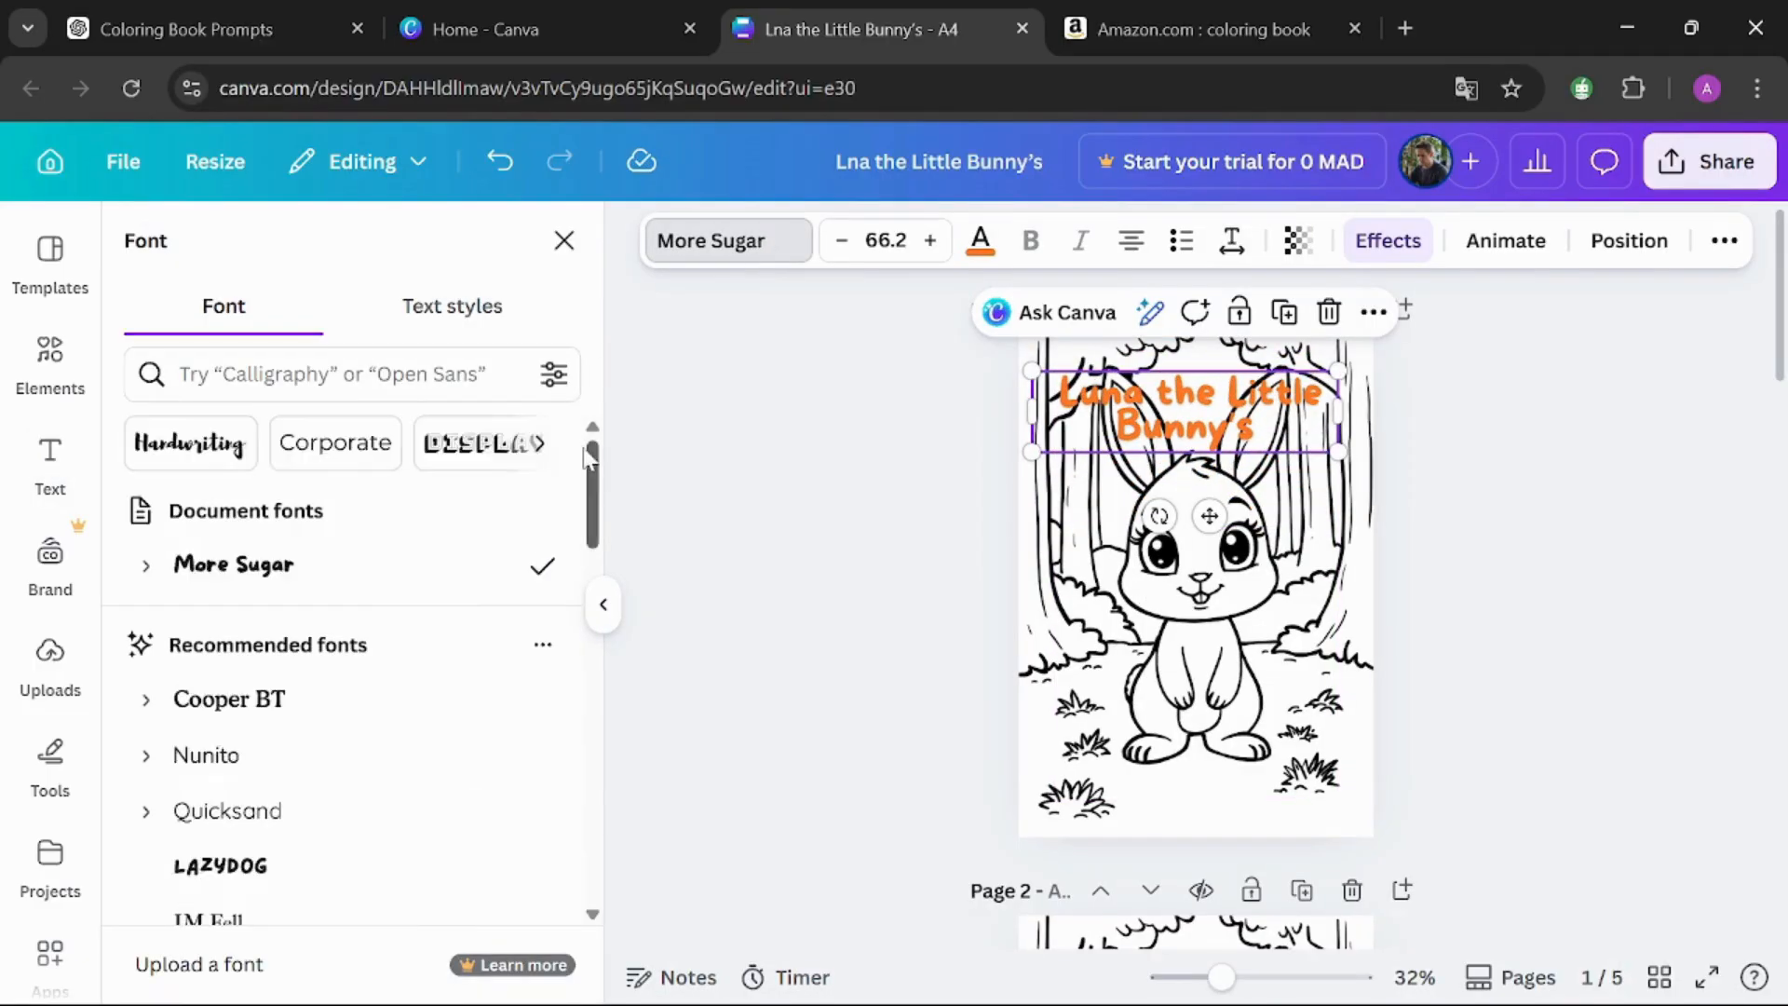
{"action": "left_click_drag", "start_coordinate": [587, 456], "coordinate": [585, 535]}
{"action": "left_click", "coordinate": [411, 677]}
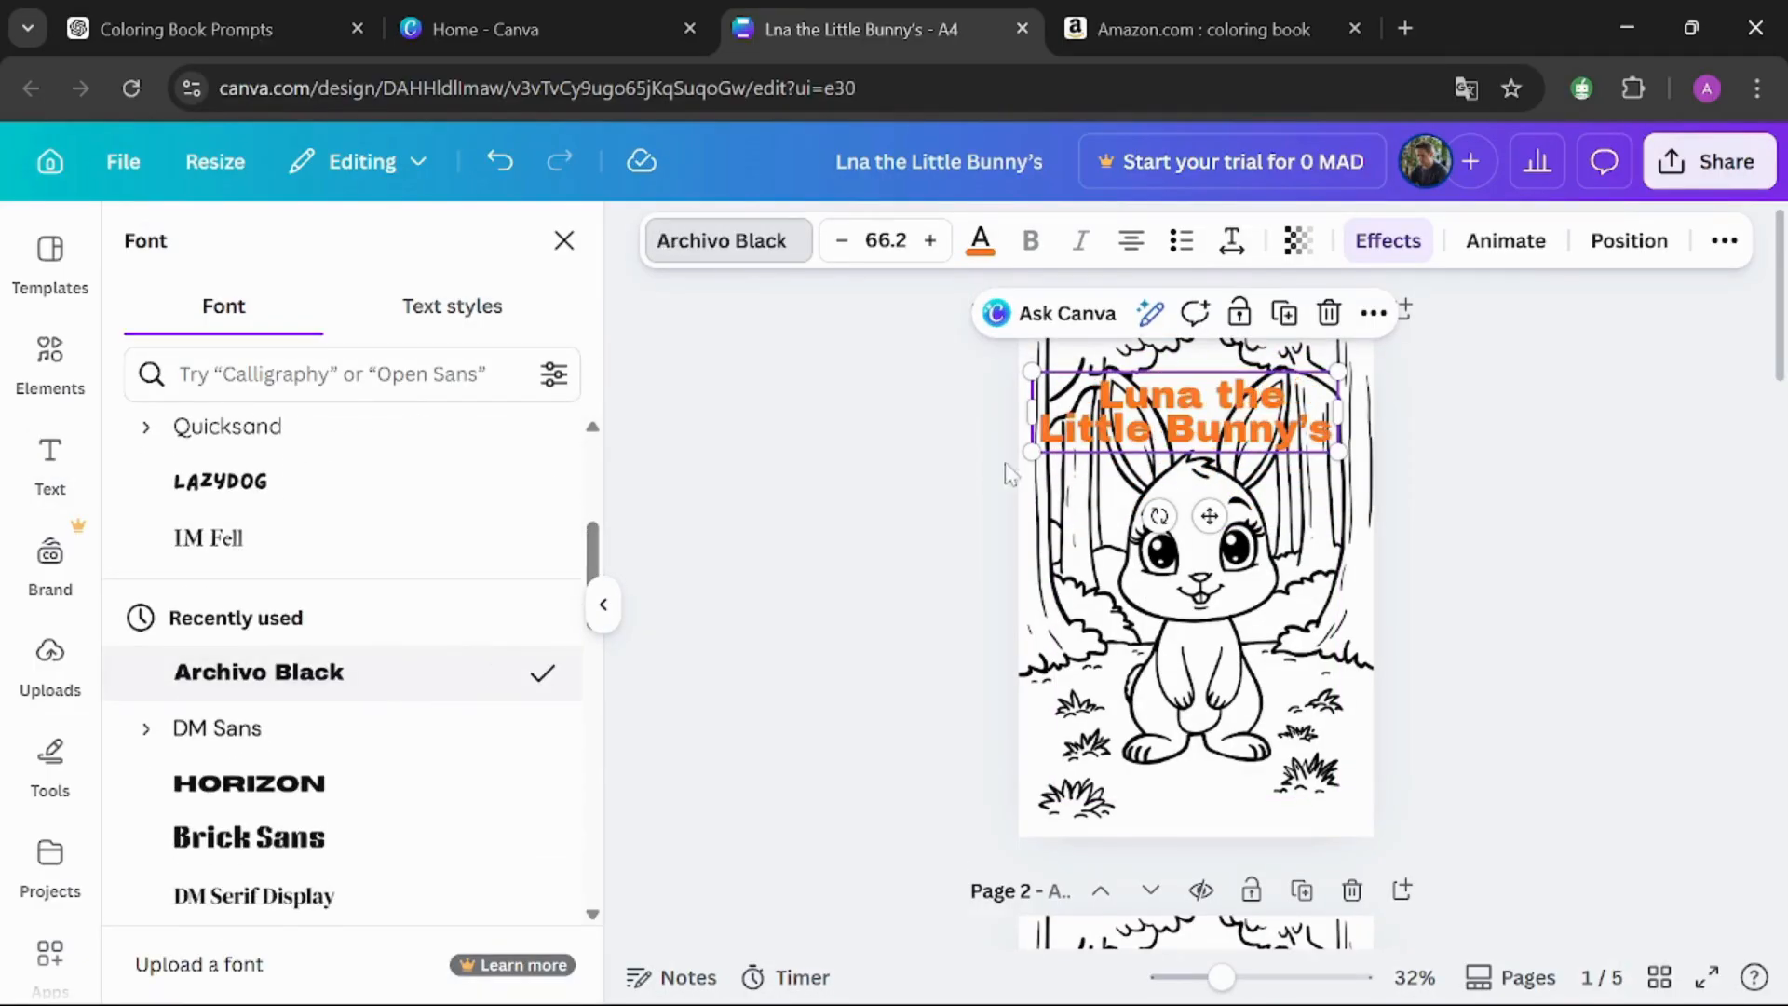
{"action": "left_click", "coordinate": [891, 637]}
{"action": "left_click_drag", "start_coordinate": [1193, 424], "coordinate": [1201, 762]}
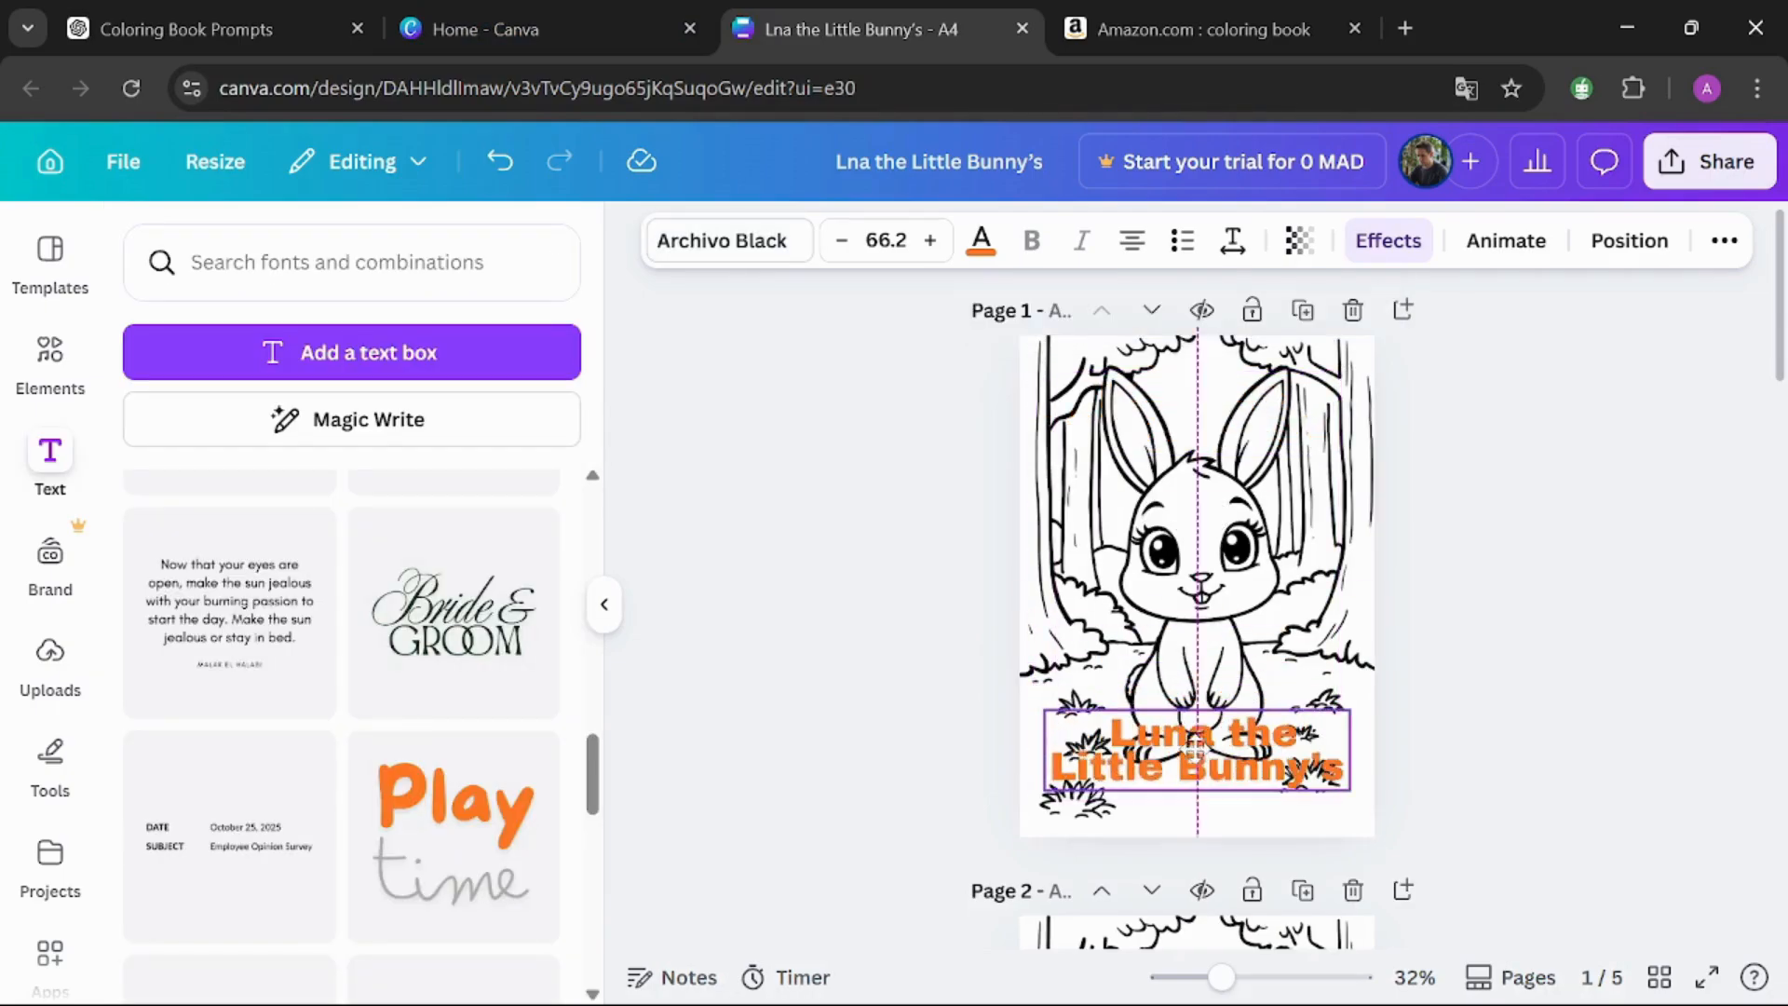
{"action": "left_click", "coordinate": [980, 622]}
Review the coloring pages and open the design's download settings with PDF Standard as the file type.
{"action": "scroll", "coordinate": [1211, 558], "scroll_direction": "down", "scroll_amount": 15}
{"action": "scroll", "coordinate": [1211, 559], "scroll_direction": "up", "scroll_amount": 8}
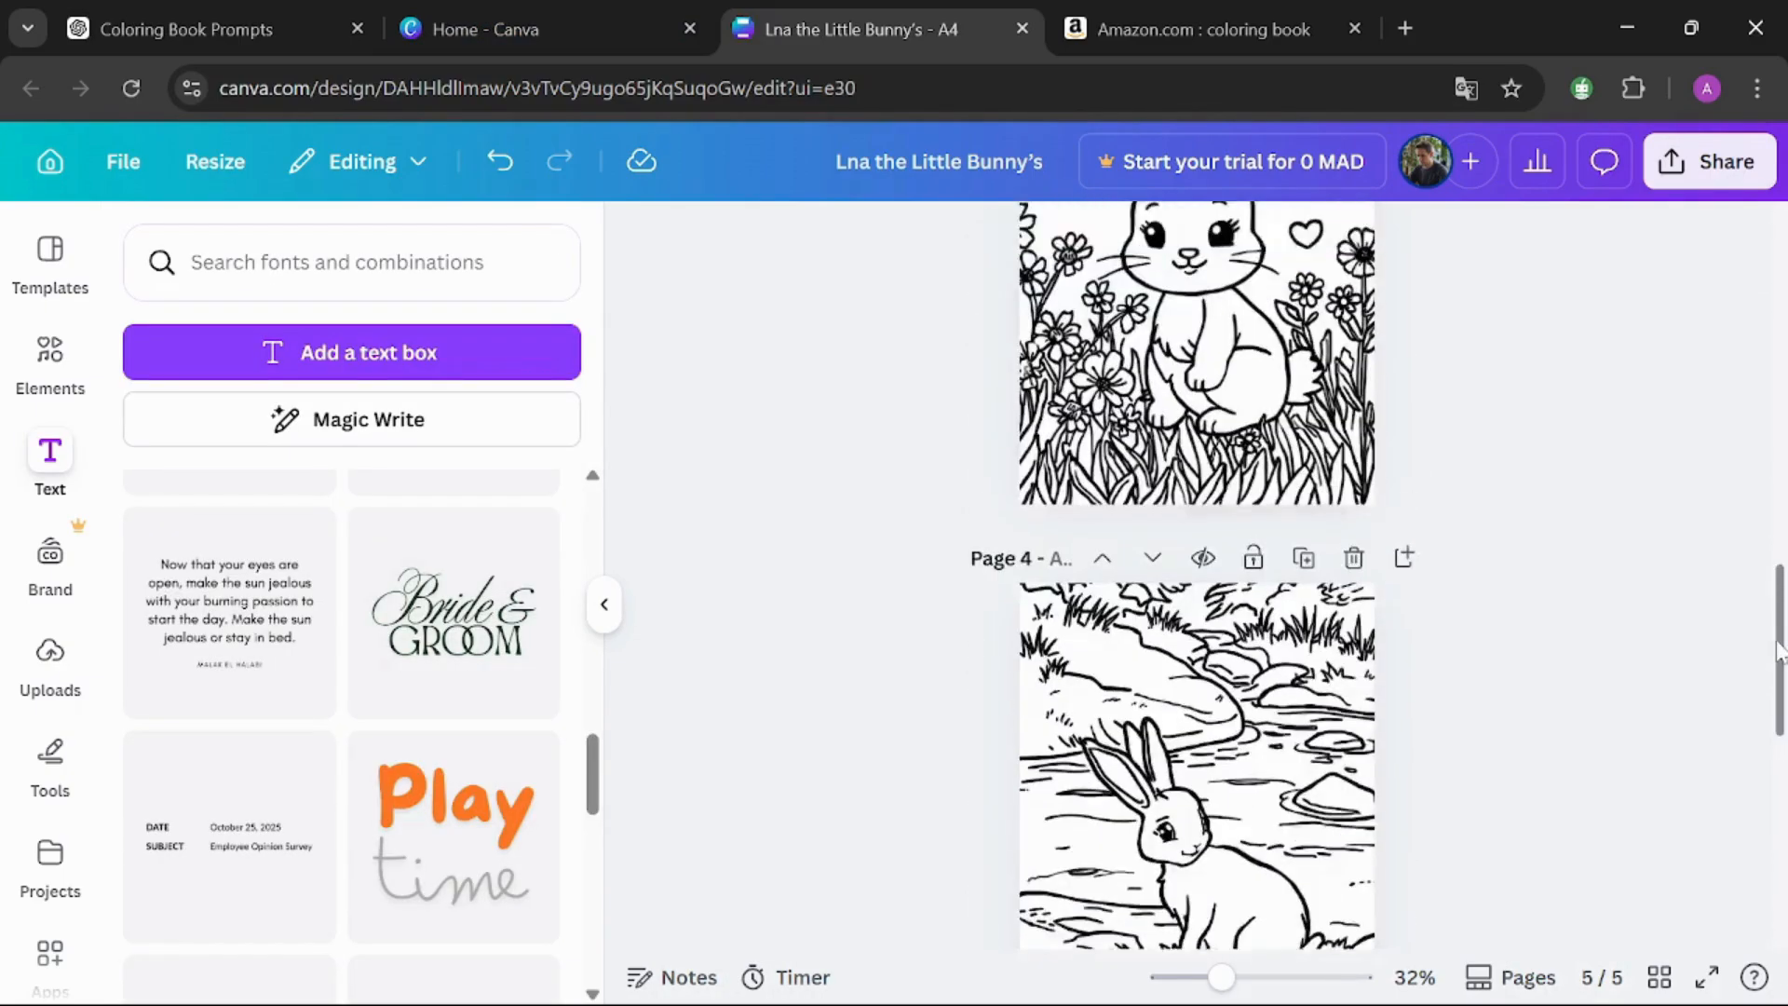
{"action": "left_click", "coordinate": [1714, 182]}
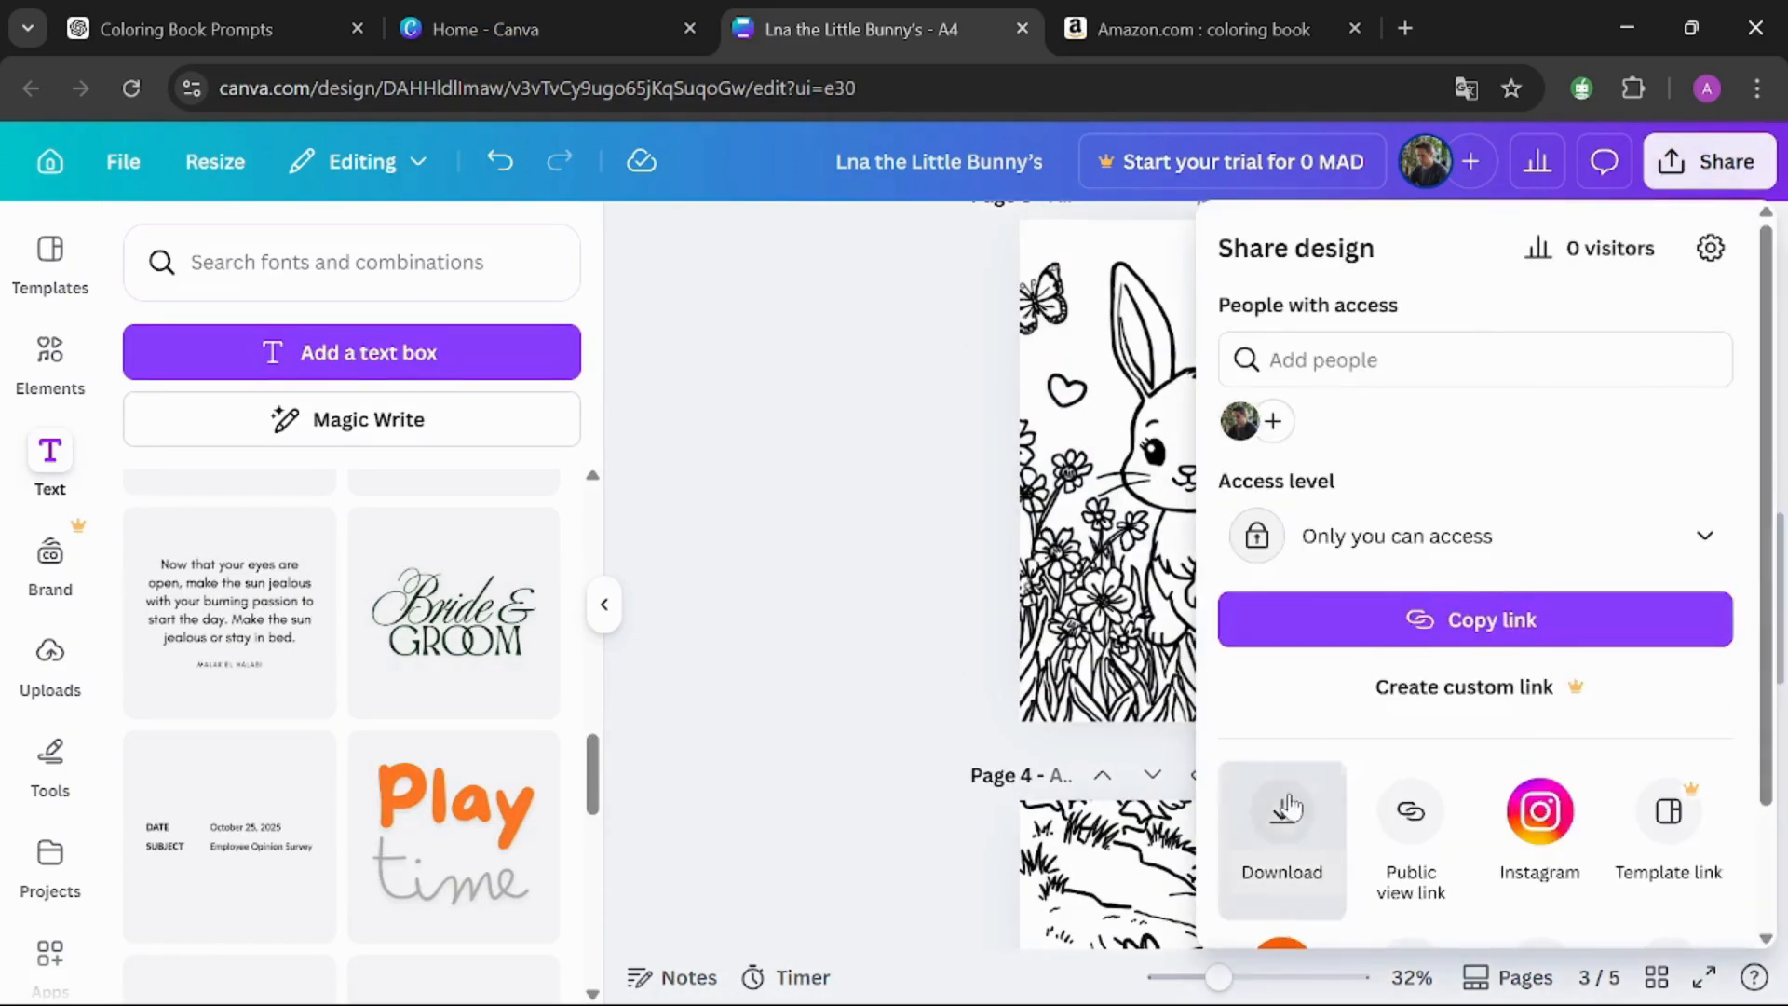
{"action": "left_click", "coordinate": [1282, 813]}
{"action": "left_click", "coordinate": [1406, 354]}
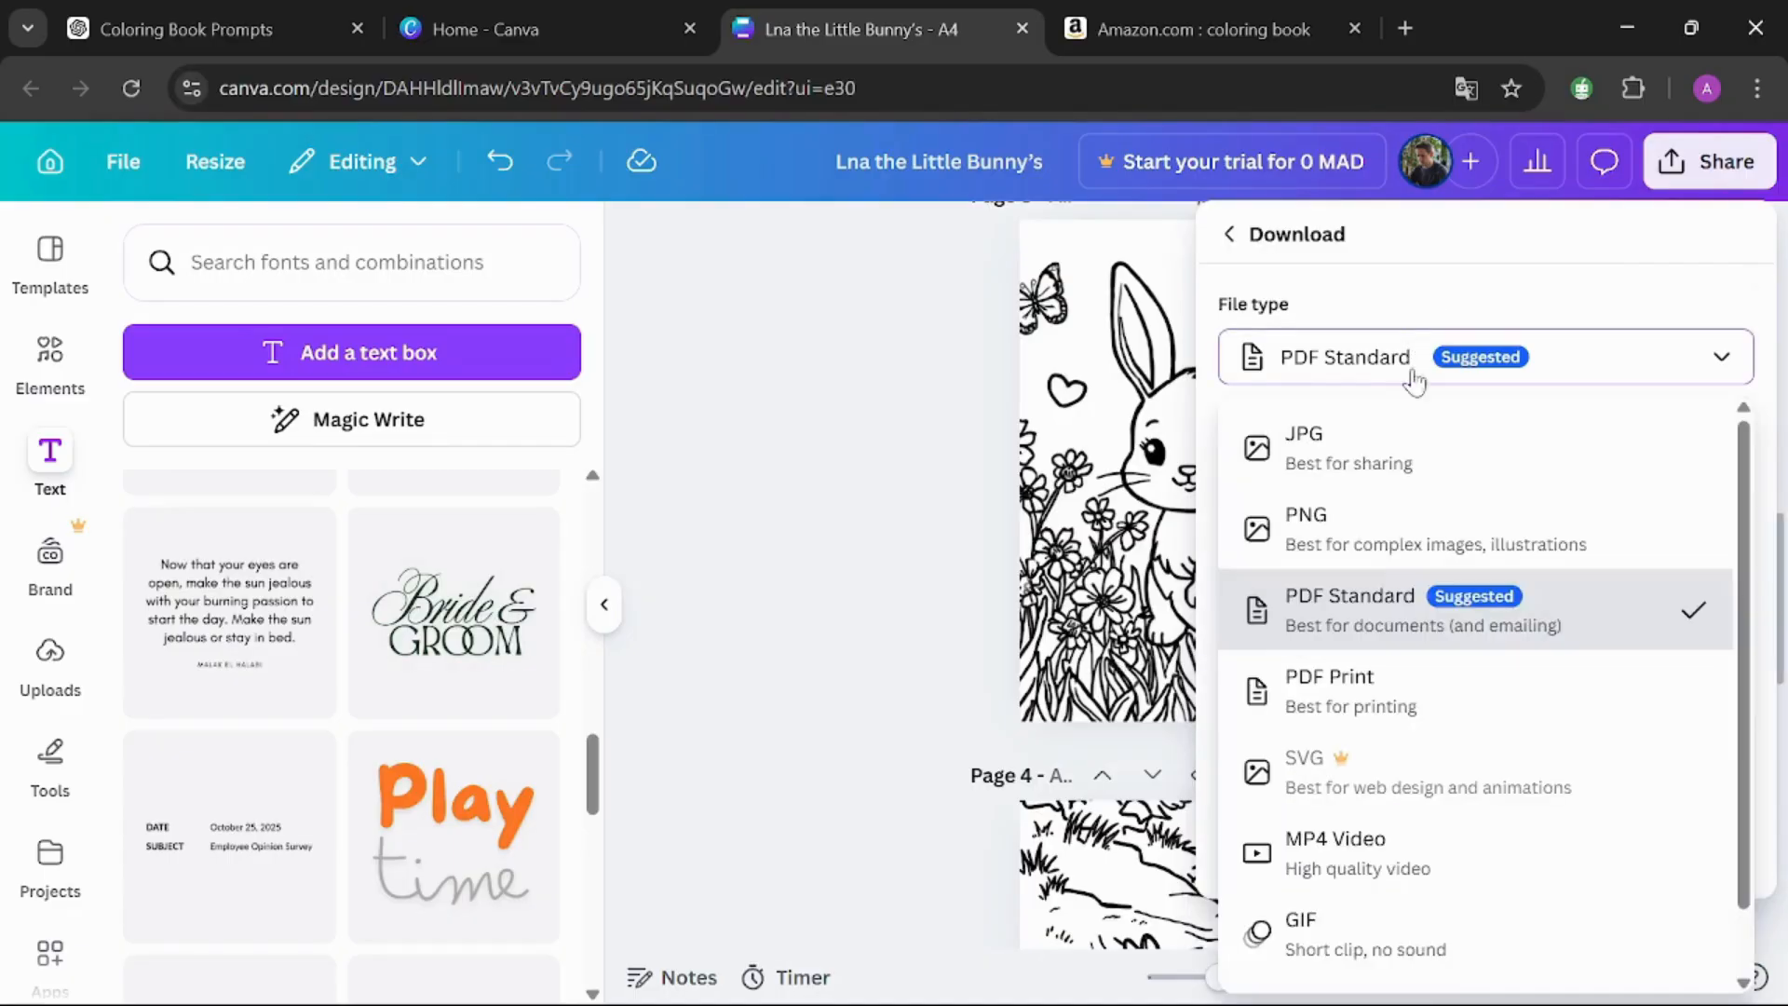
{"action": "left_click", "coordinate": [1357, 622]}
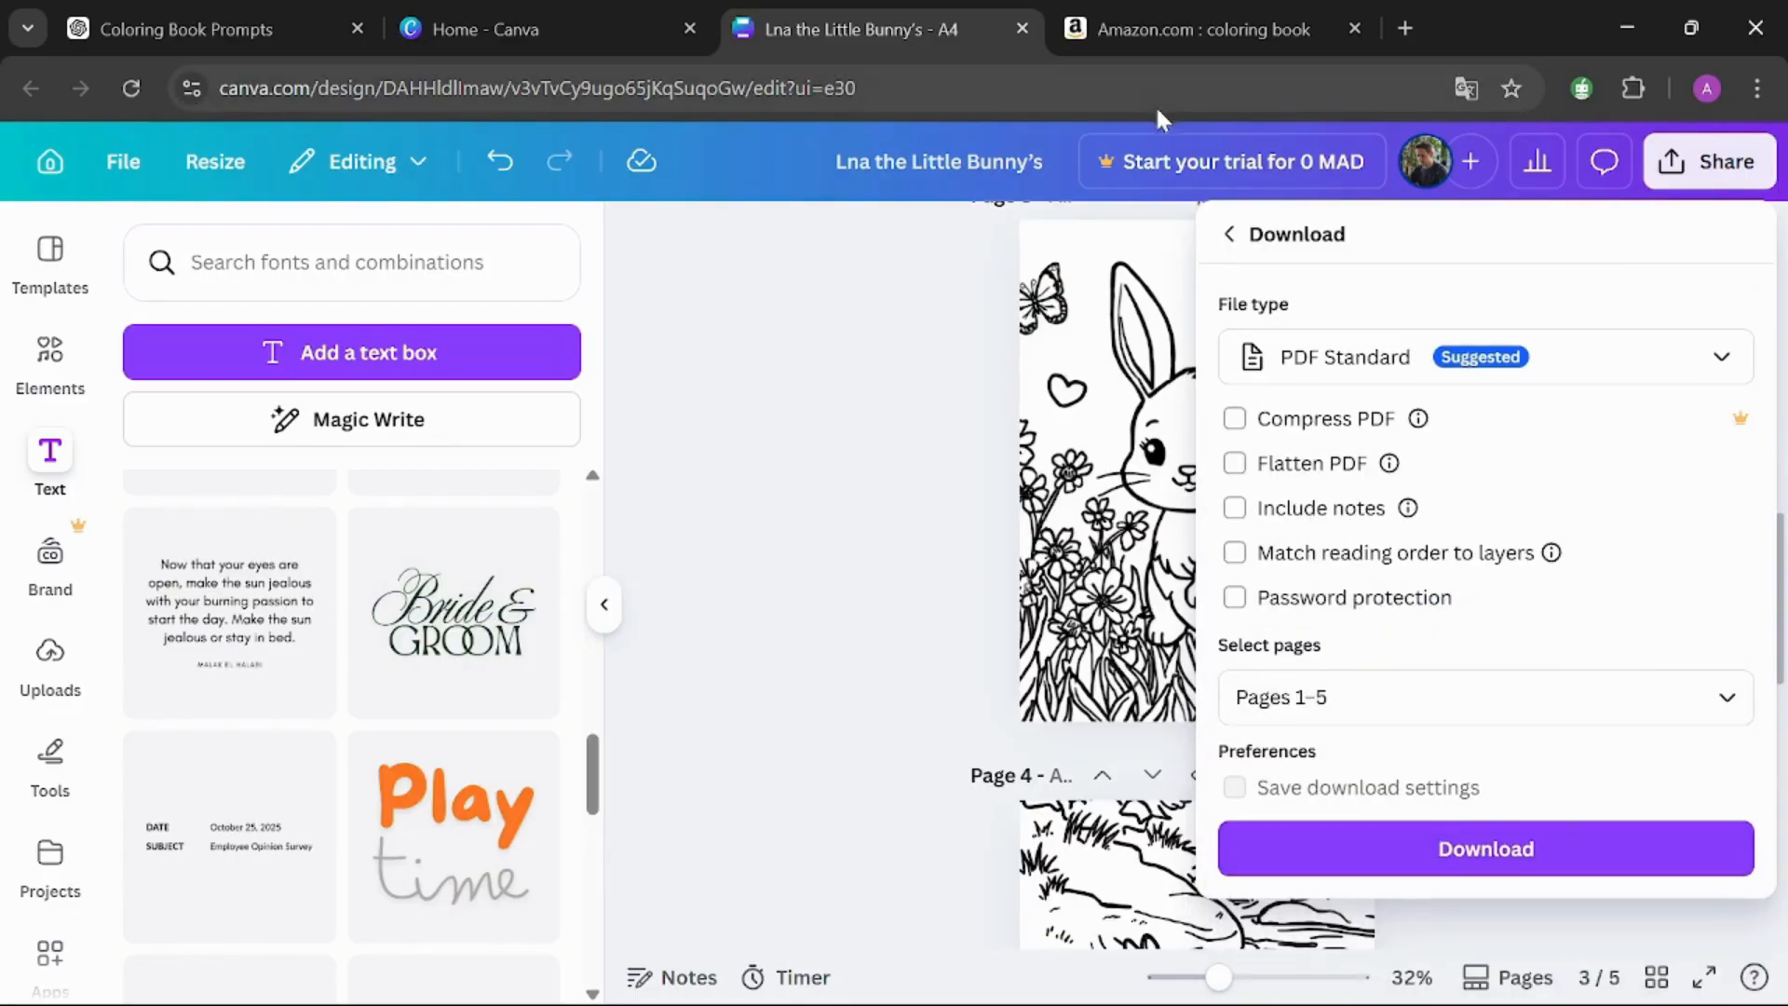
Switch to Amazon and browse the coloring book search results.
{"action": "left_click", "coordinate": [1190, 22]}
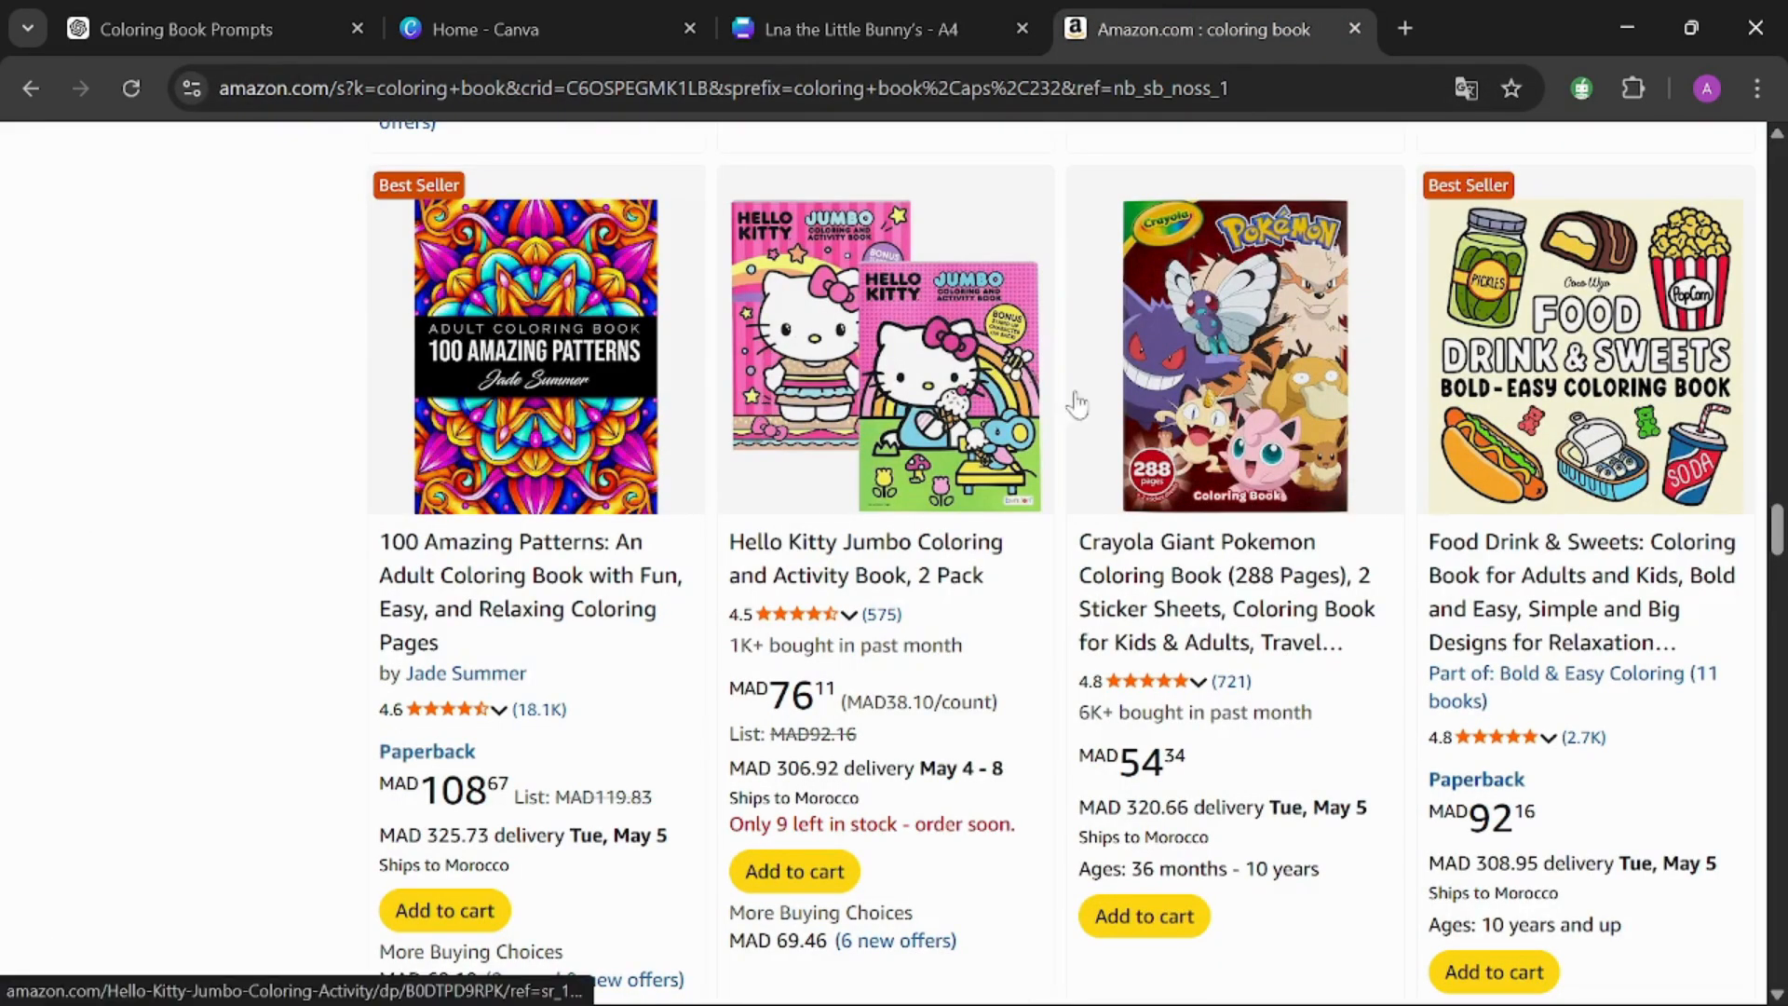
{"action": "left_click_drag", "start_coordinate": [1779, 540], "coordinate": [1781, 277]}
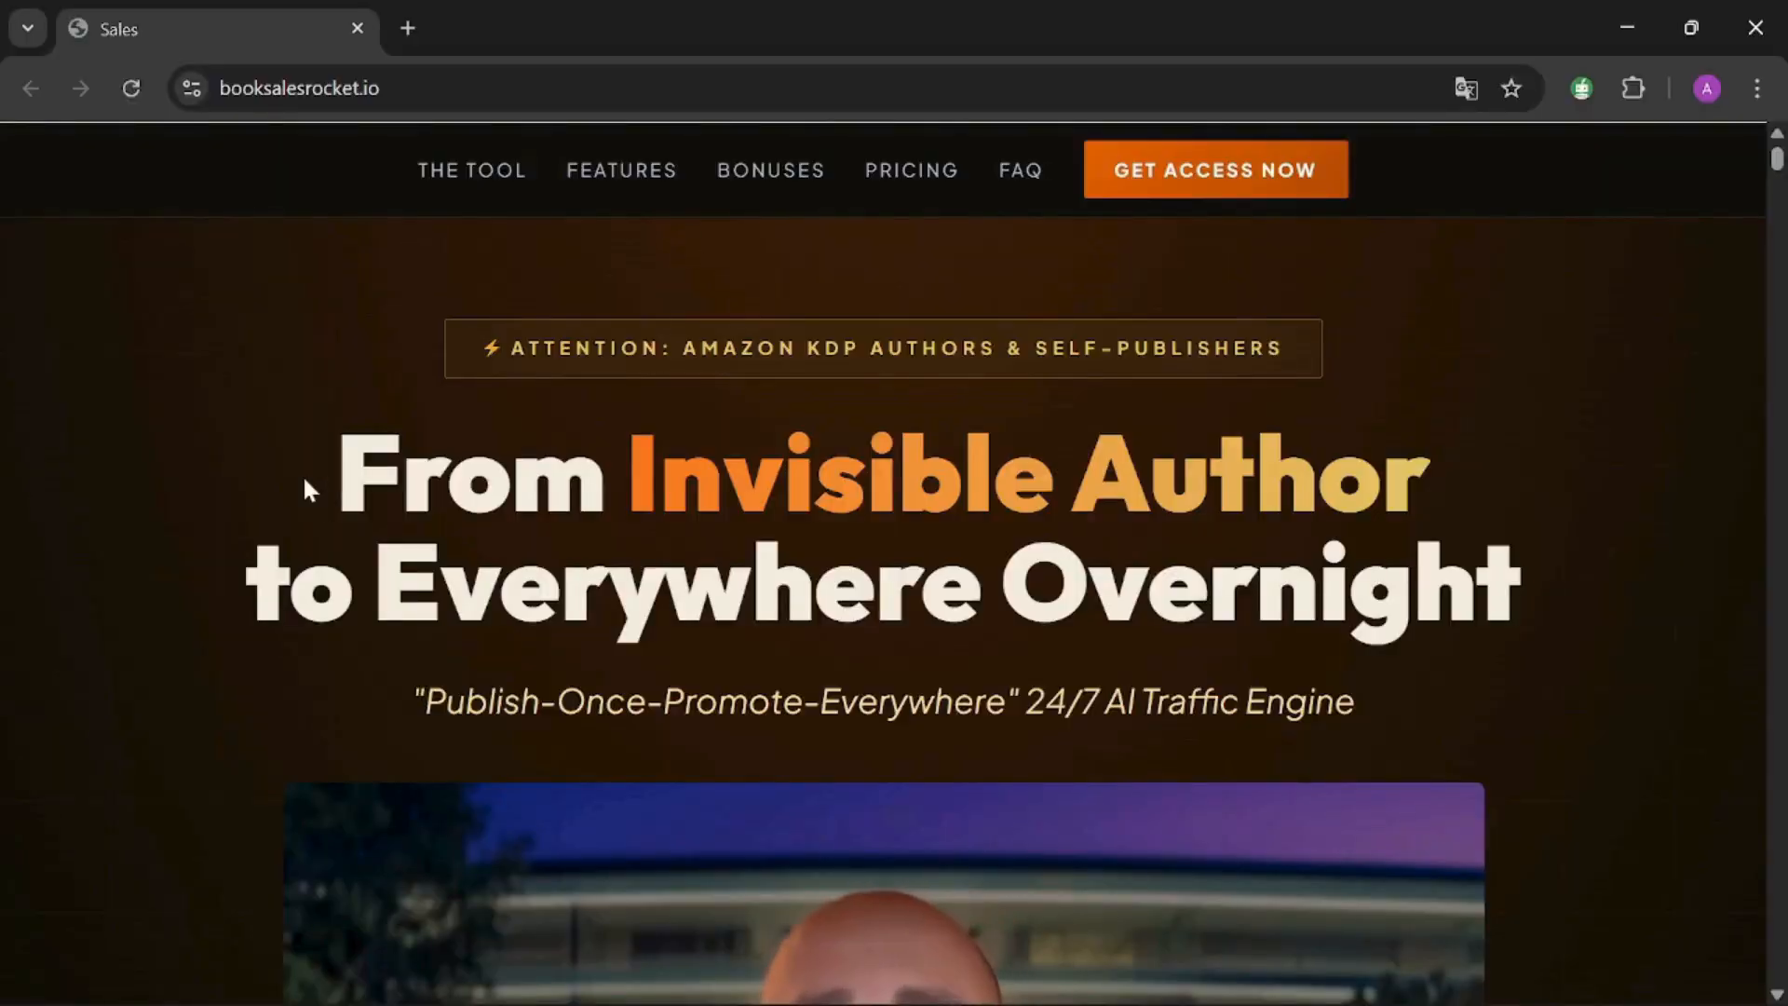
Read the headline and tagline on the booksalesrocket.io sales page.
{"action": "left_click_drag", "start_coordinate": [304, 473], "coordinate": [1350, 593]}
{"action": "left_click", "coordinate": [1382, 254]}
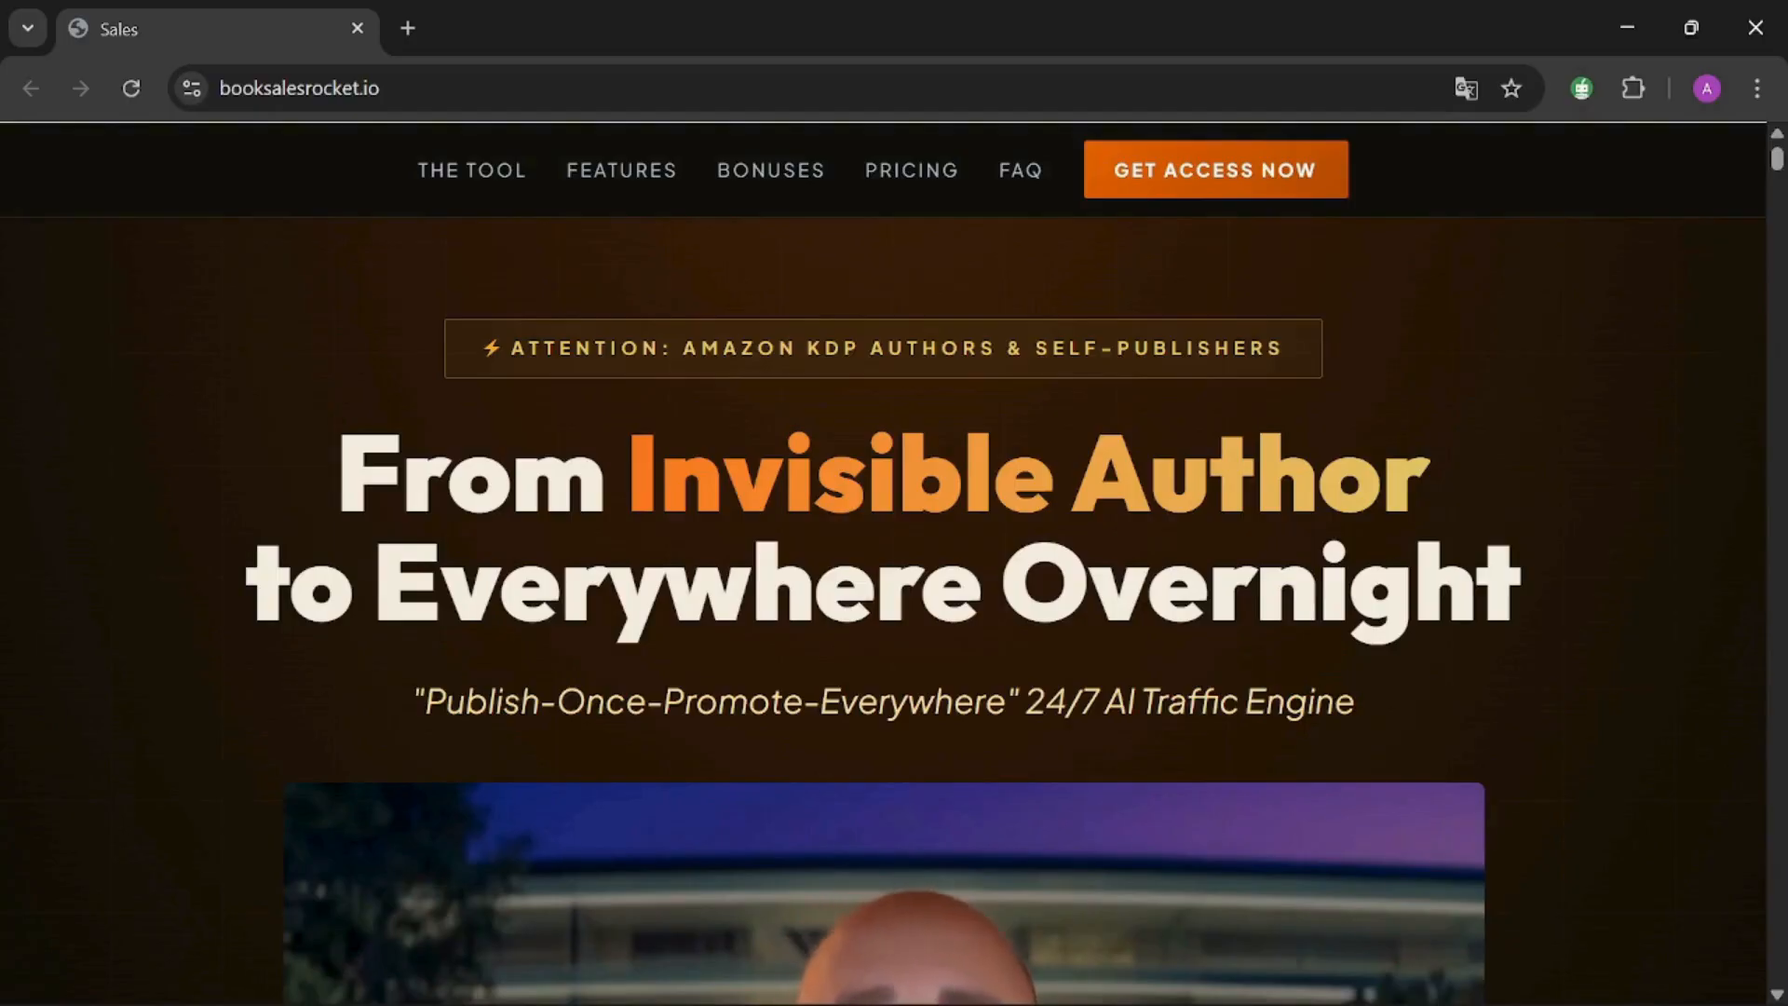
{"action": "left_click_drag", "start_coordinate": [383, 686], "coordinate": [1399, 715]}
{"action": "left_click", "coordinate": [1399, 716]}
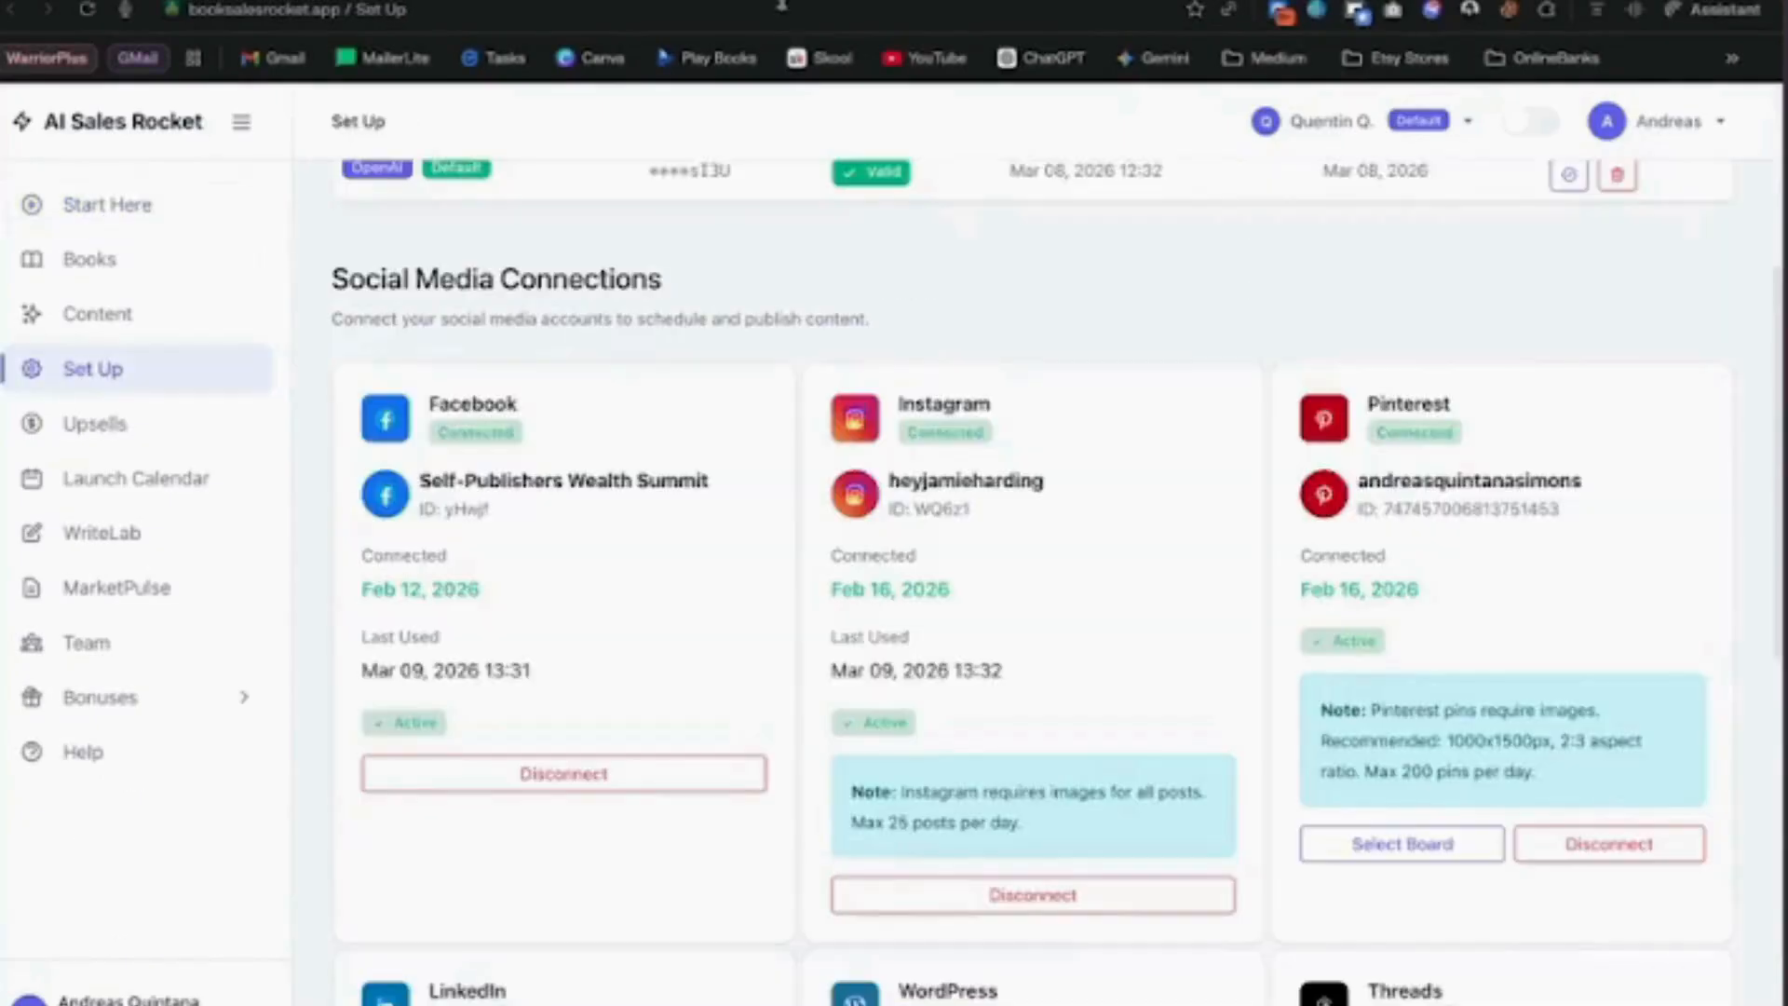
Examine the API key and social media connections on AI Sales Rocket's Set Up page, and the getting-started steps on Start Here.
{"action": "scroll", "coordinate": [1106, 398], "scroll_direction": "up", "scroll_amount": 3}
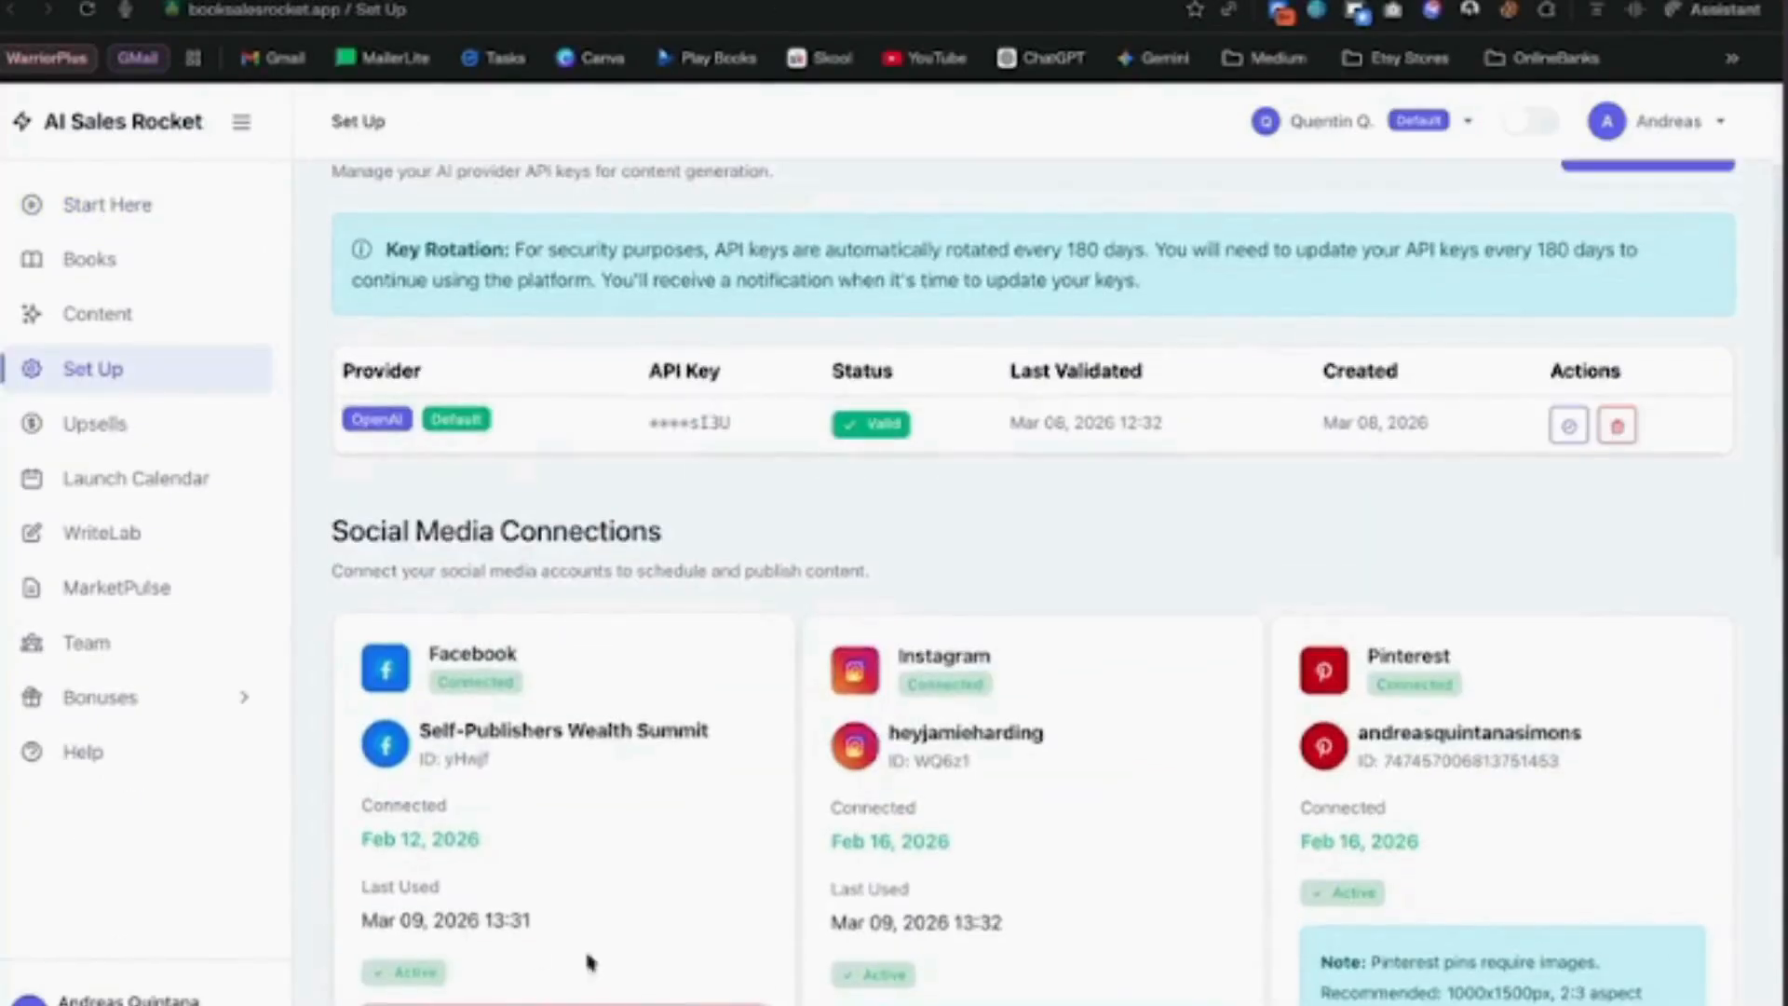
{"action": "scroll", "coordinate": [1299, 718], "scroll_direction": "down", "scroll_amount": 4}
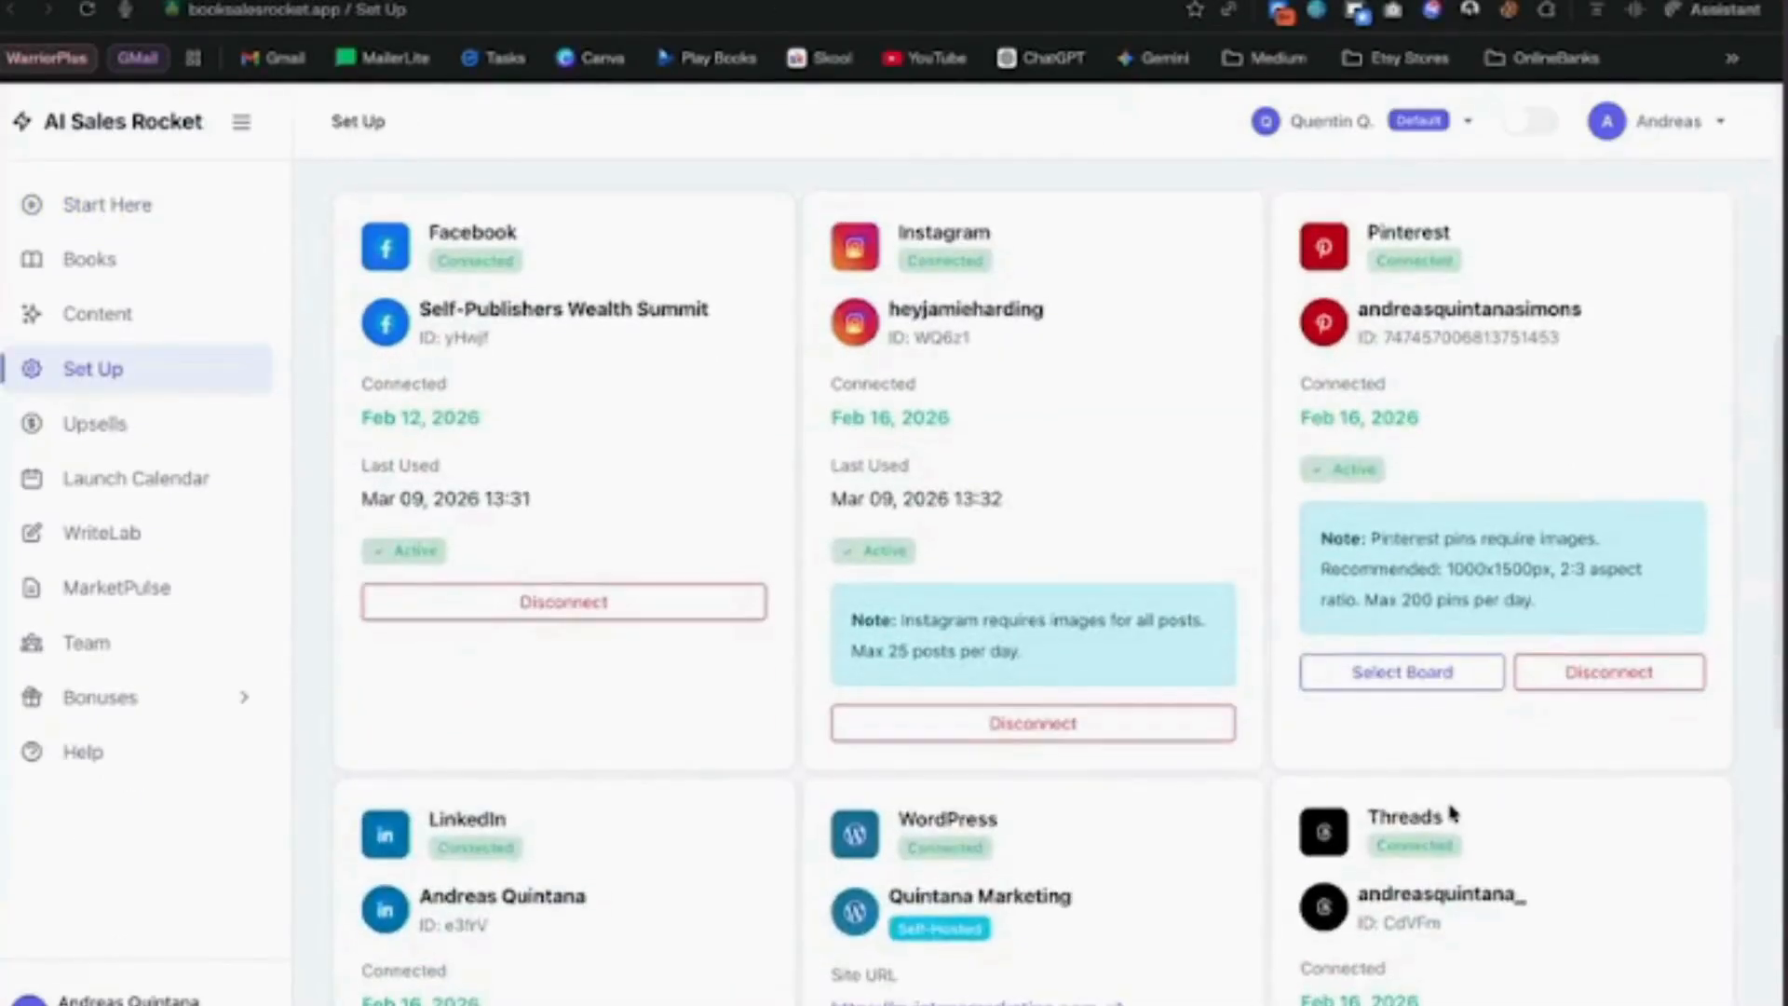
{"action": "scroll", "coordinate": [1448, 792], "scroll_direction": "up", "scroll_amount": 3}
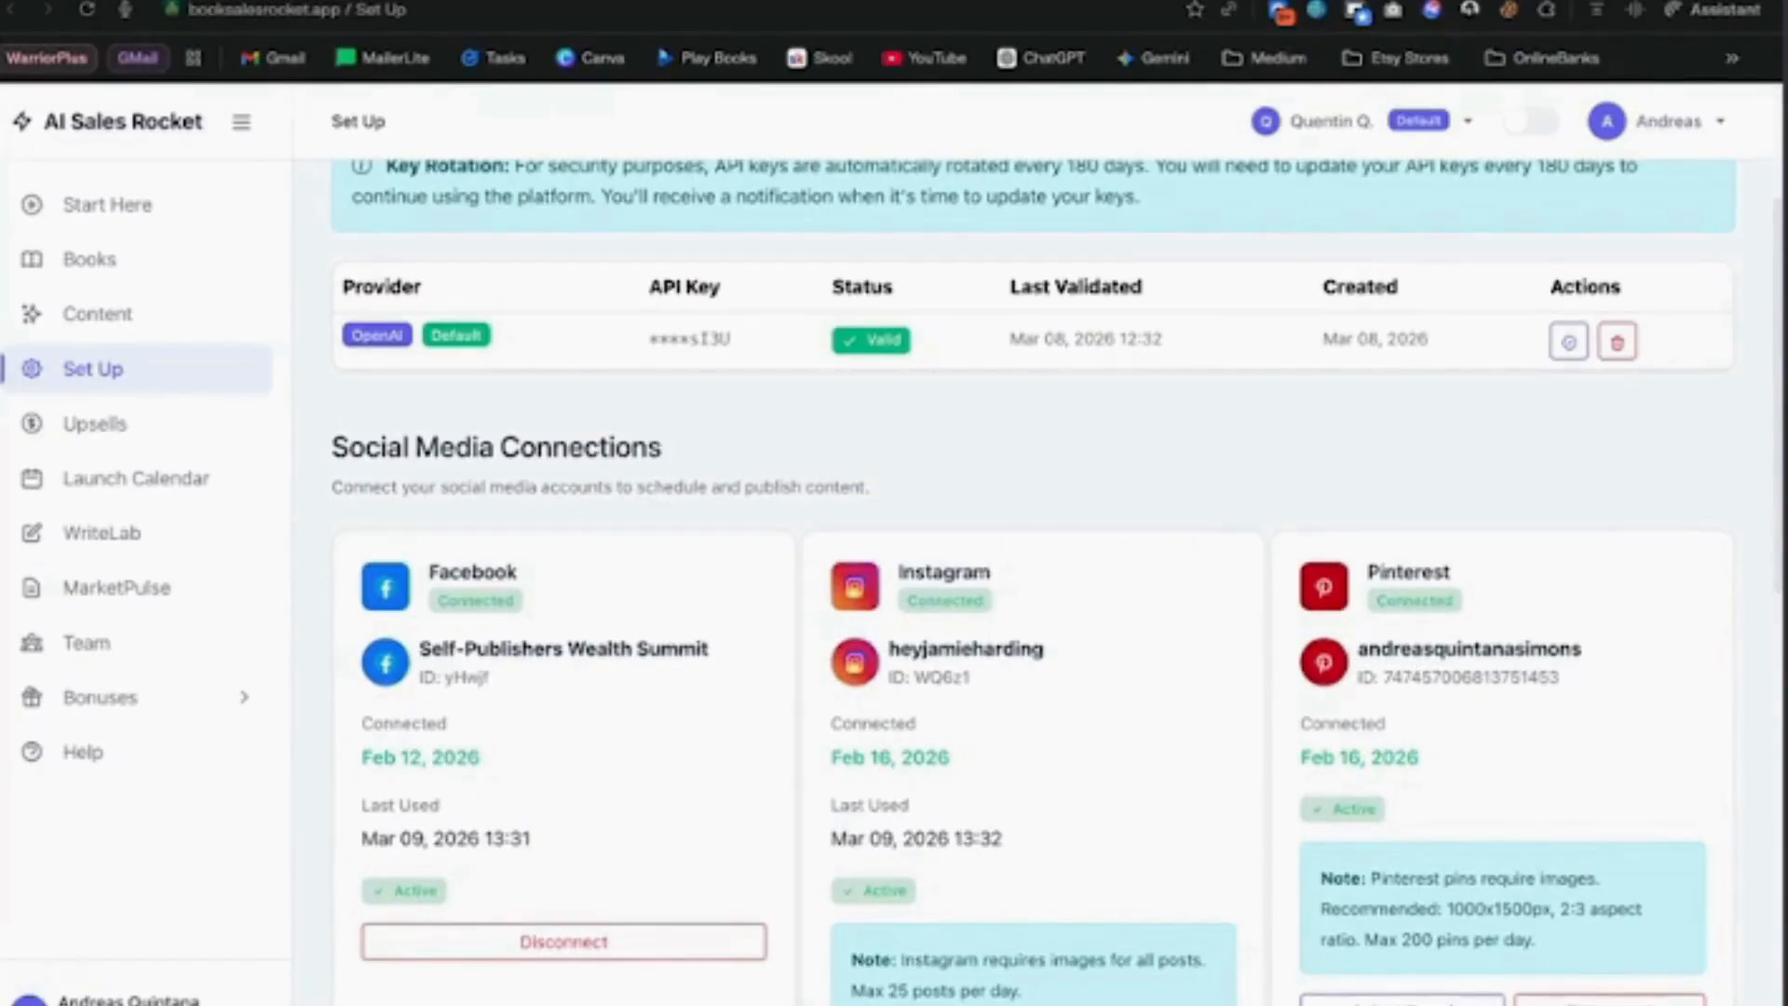
{"action": "left_click", "coordinate": [694, 2]}
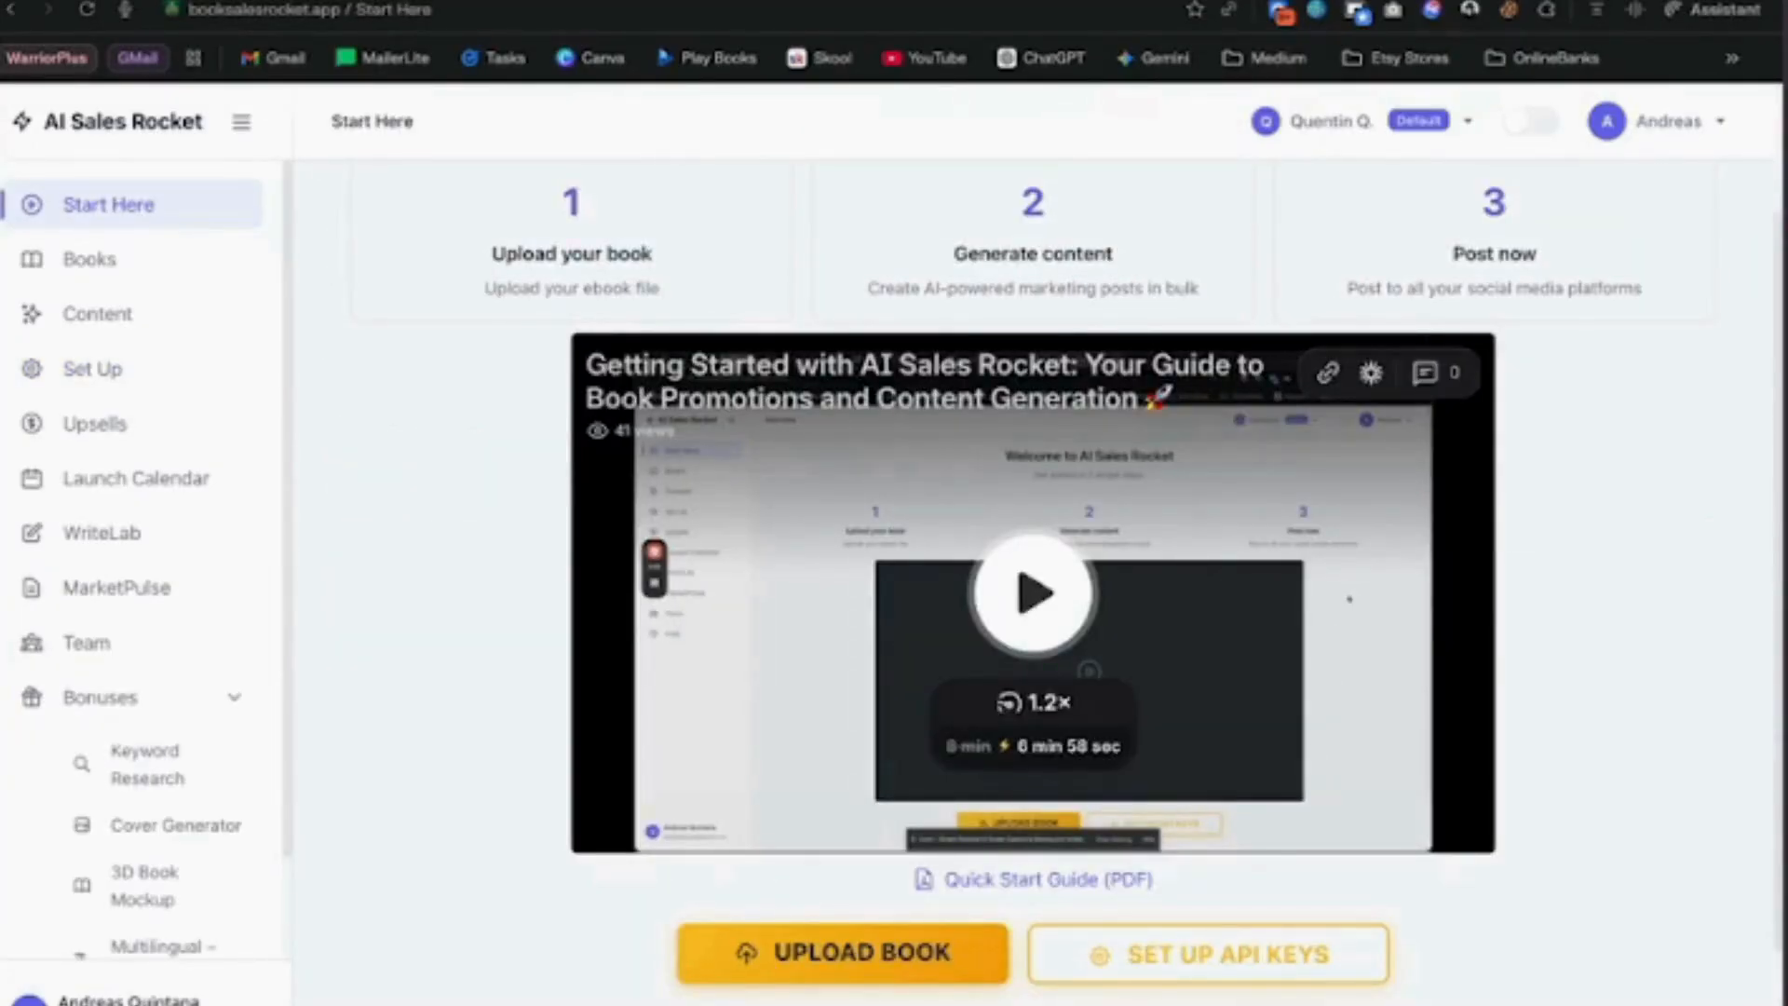
{"action": "scroll", "coordinate": [1034, 587], "scroll_direction": "up", "scroll_amount": 2}
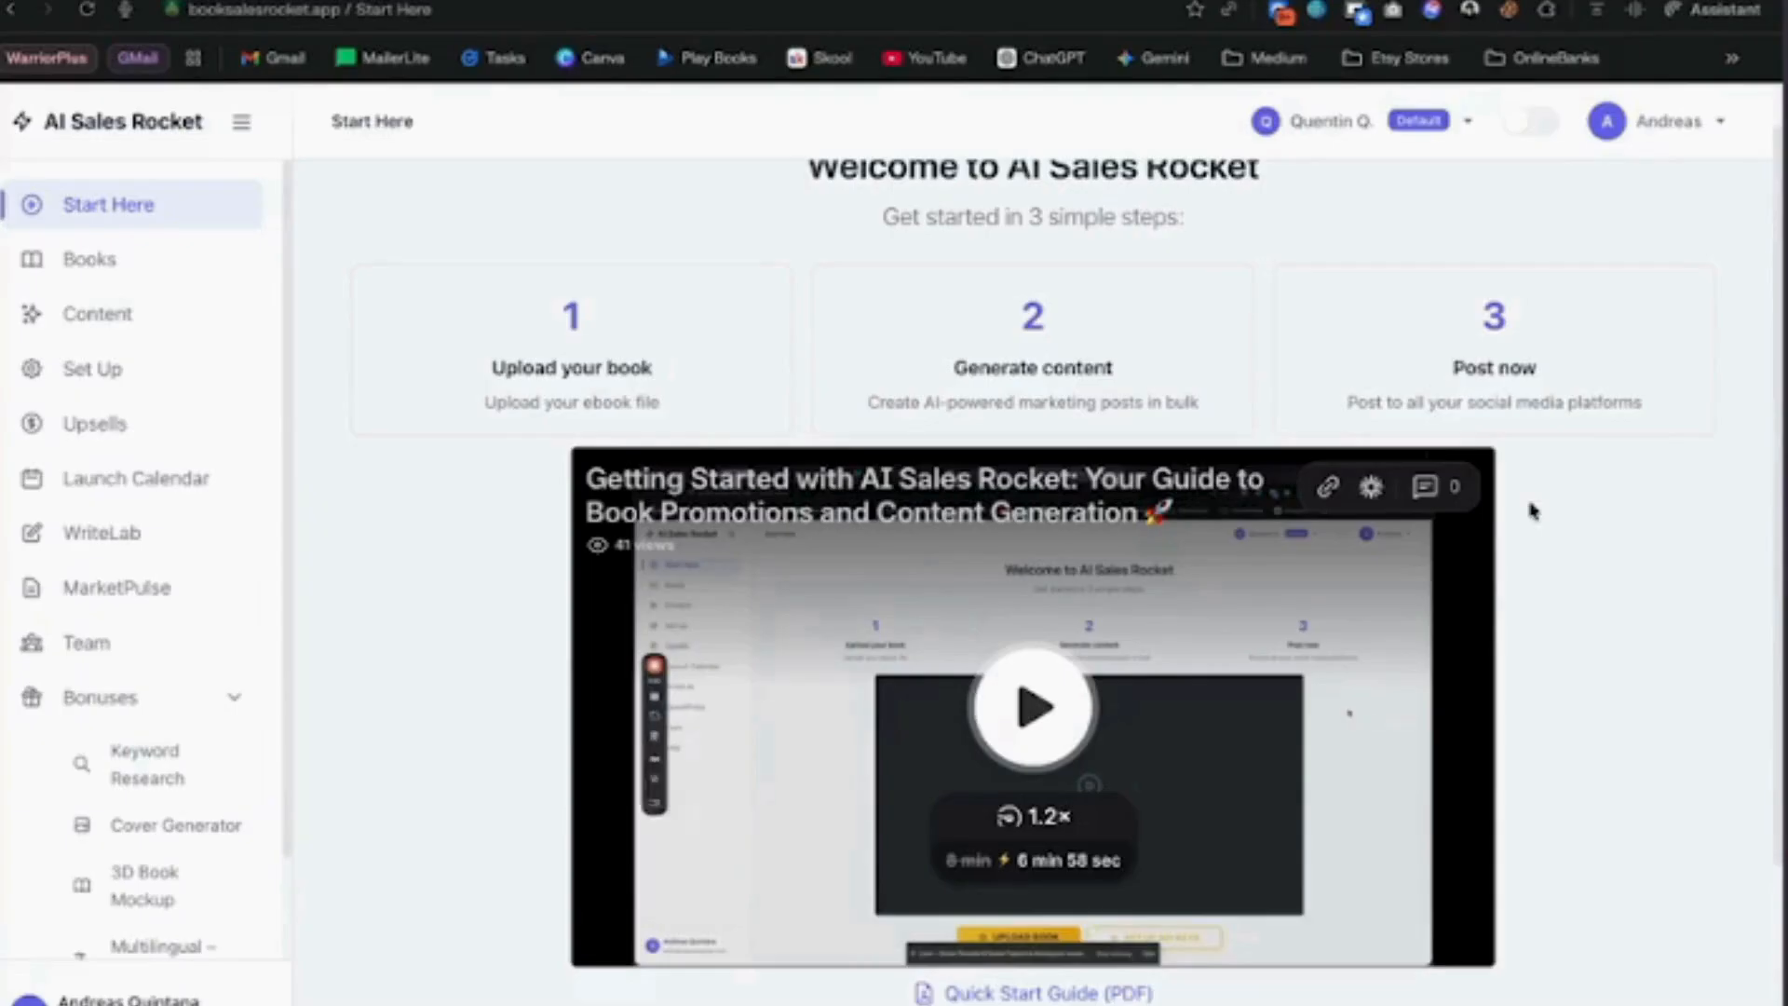
{"action": "scroll", "coordinate": [1532, 511], "scroll_direction": "down", "scroll_amount": 1}
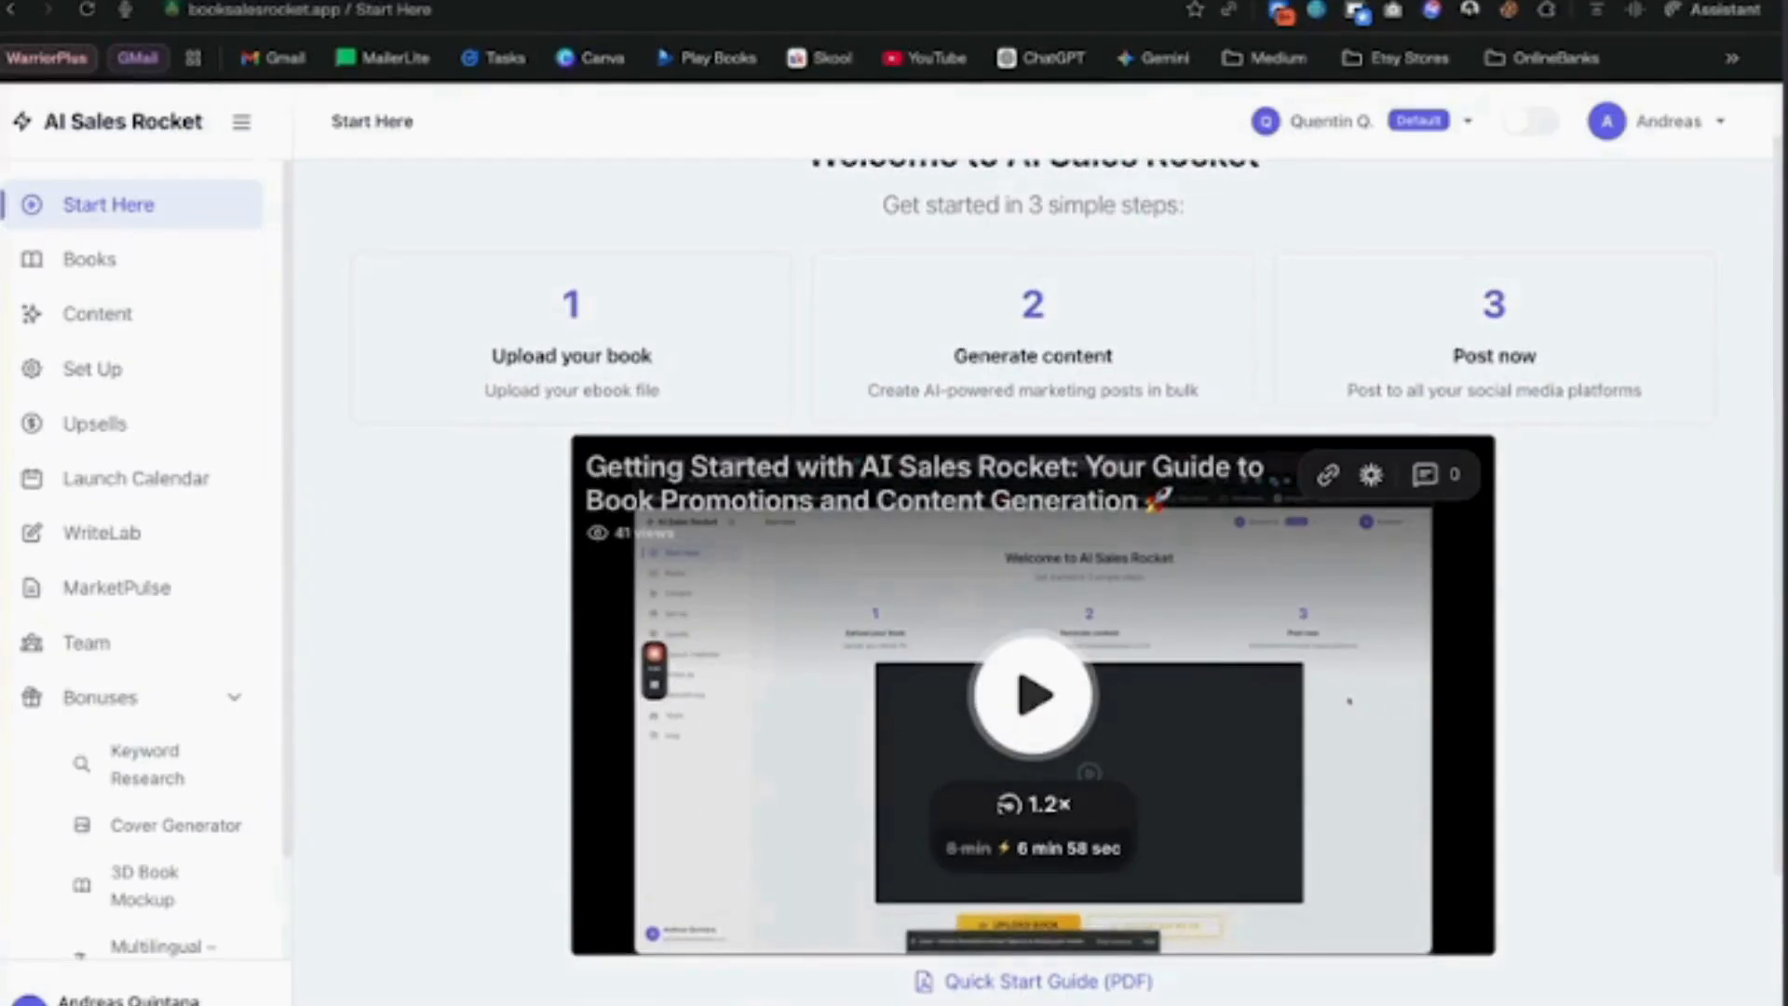
{"action": "scroll", "coordinate": [1599, 428], "scroll_direction": "up", "scroll_amount": 1}
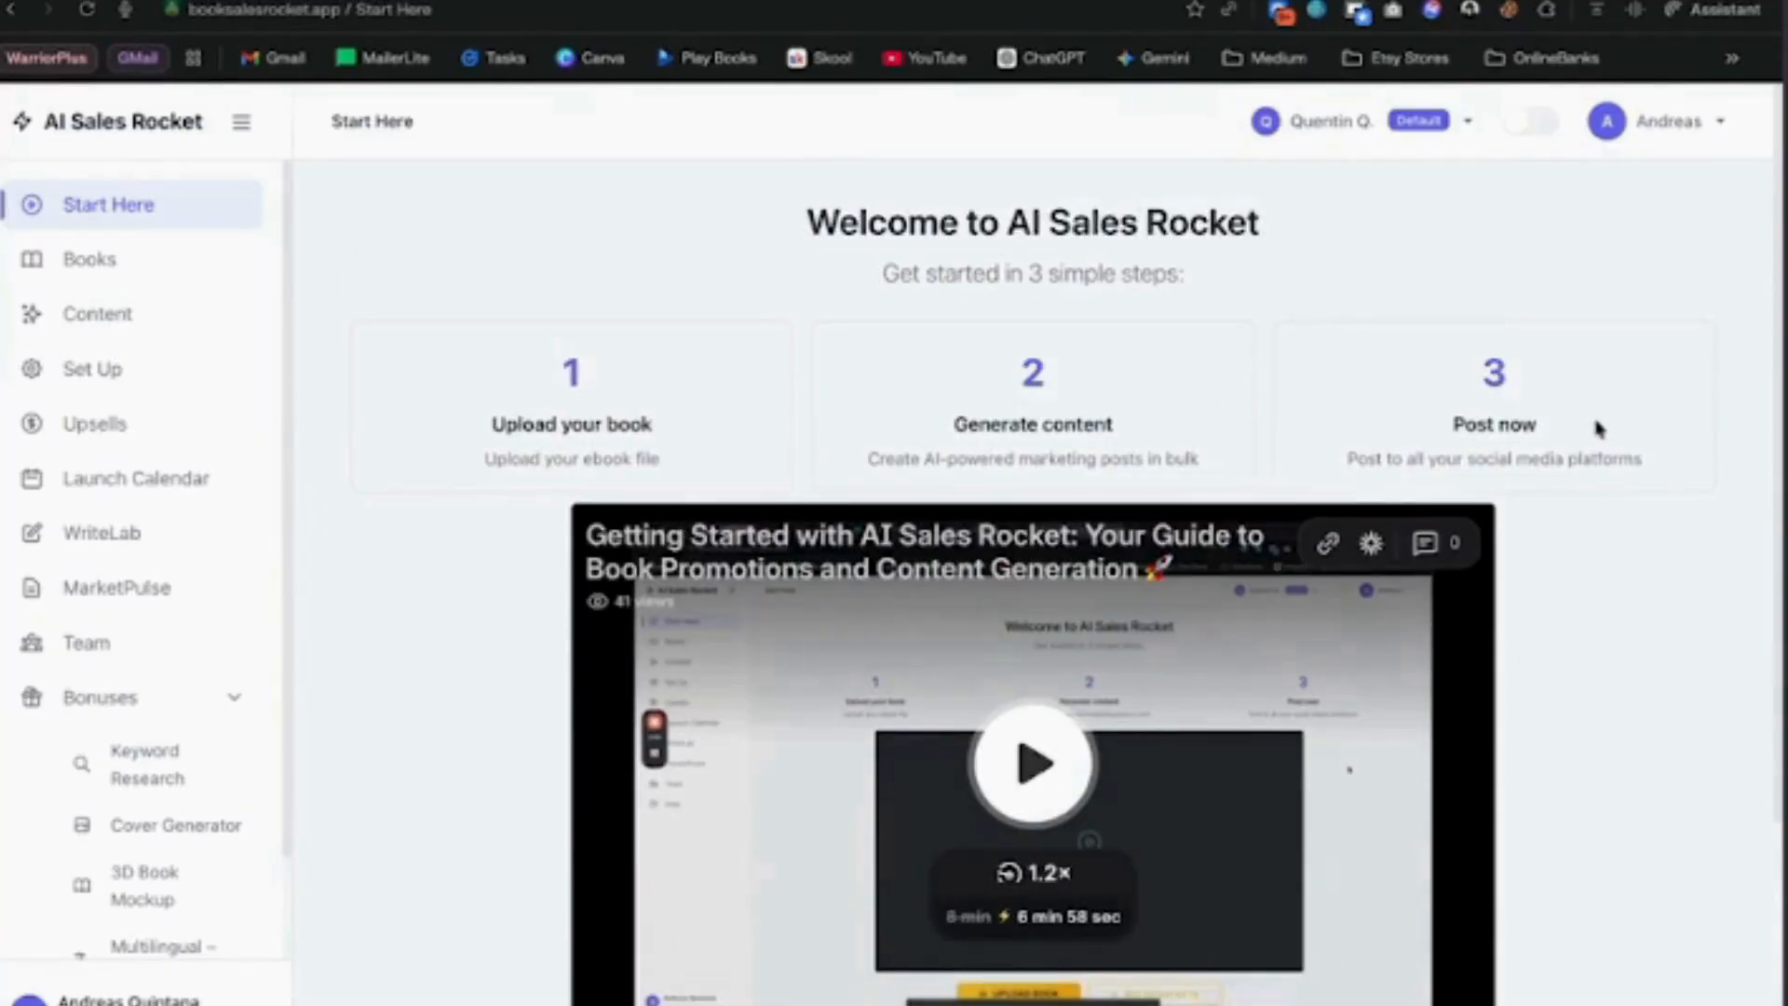